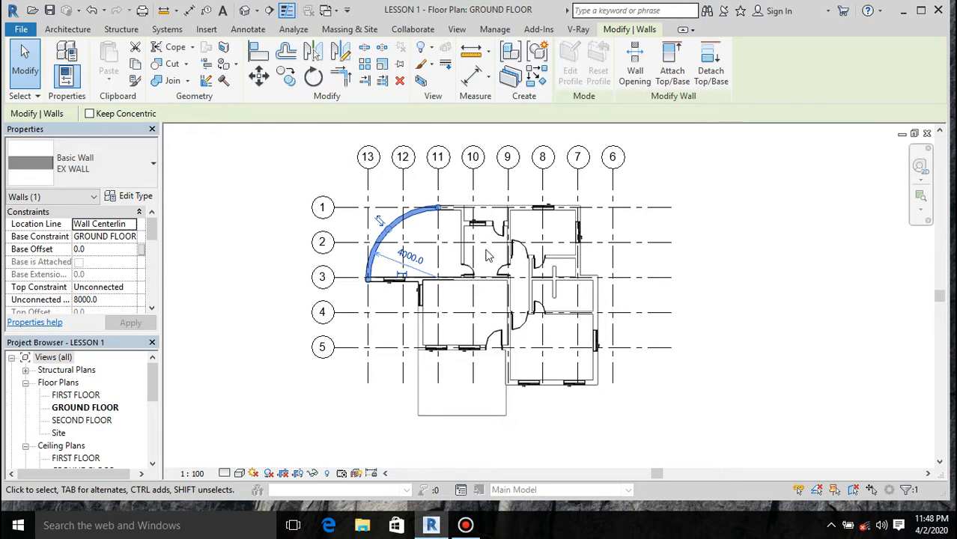
Select all EX WALL walls in the entire project and set their unconnected height to 3500 mm.
right_click(255, 267)
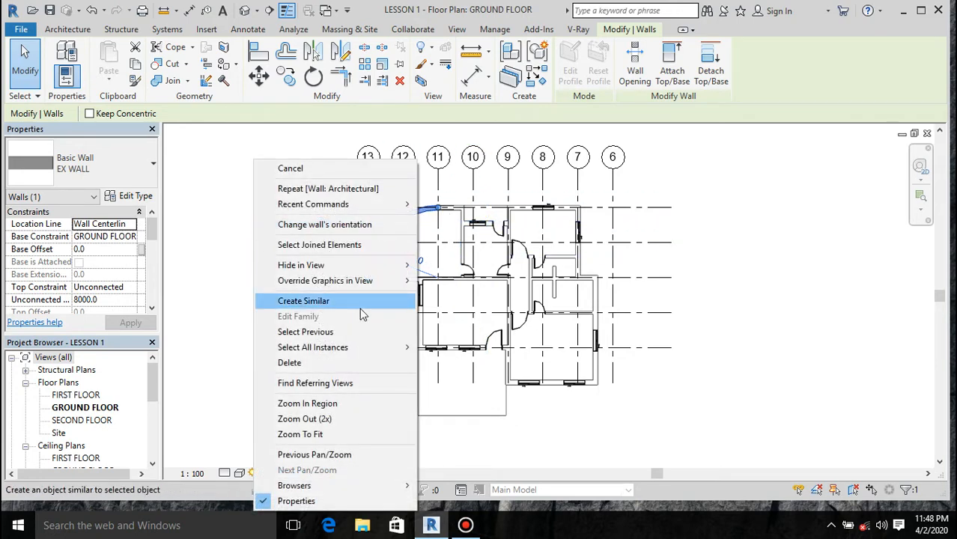
mouse_move(356, 349)
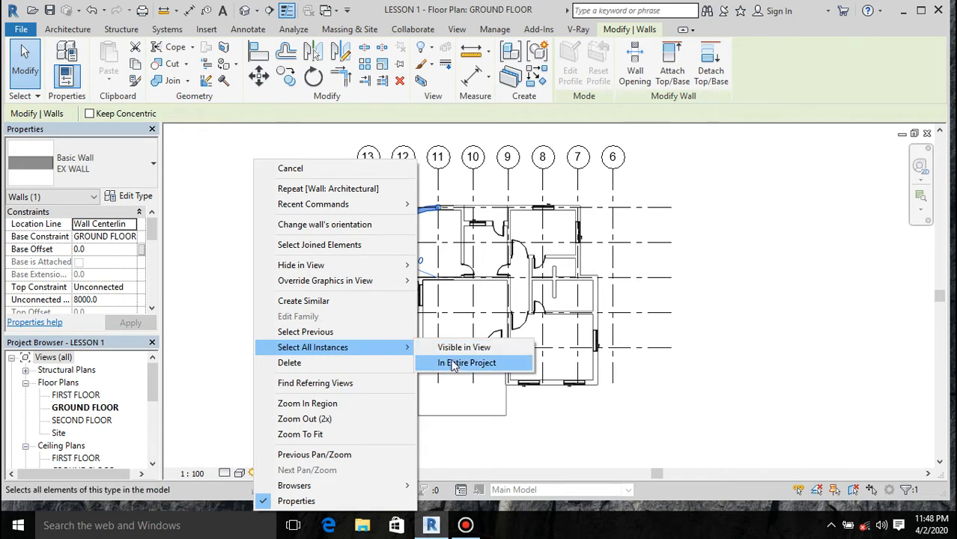
left_click(452, 364)
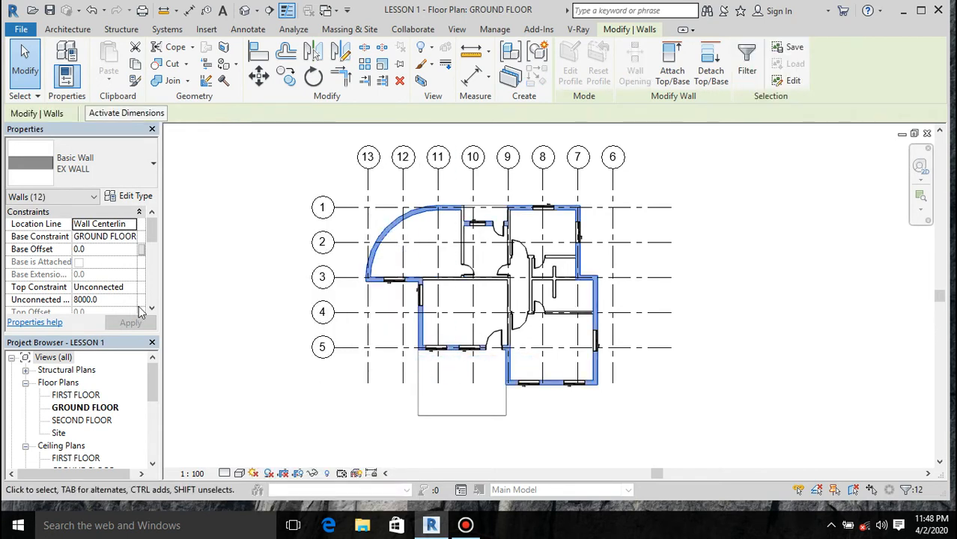
left_click(123, 301)
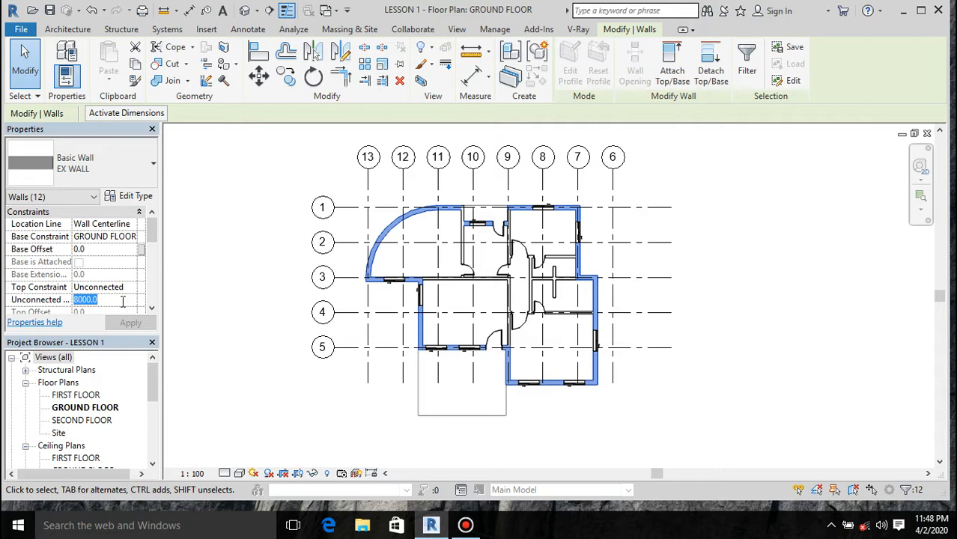
type("3500")
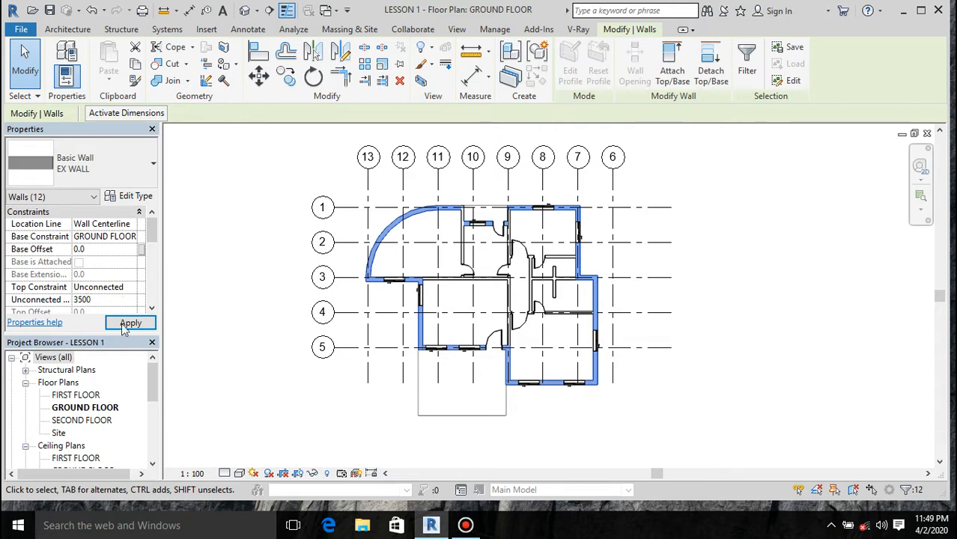
left_click(126, 330)
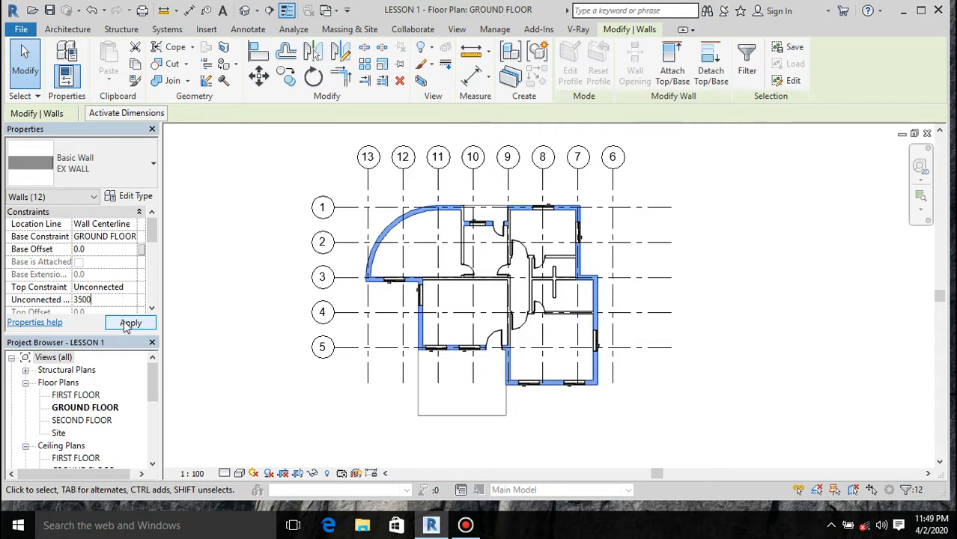
left_click(127, 323)
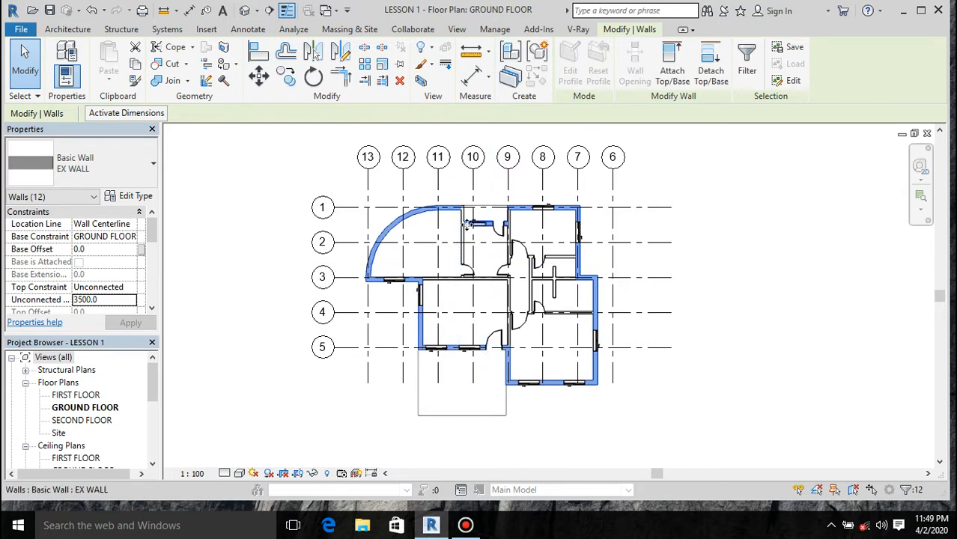
Select every Generic - 150mm interior wall in the entire project and set the unconnected height to 3500 mm.
scroll(466, 223, "up", 1)
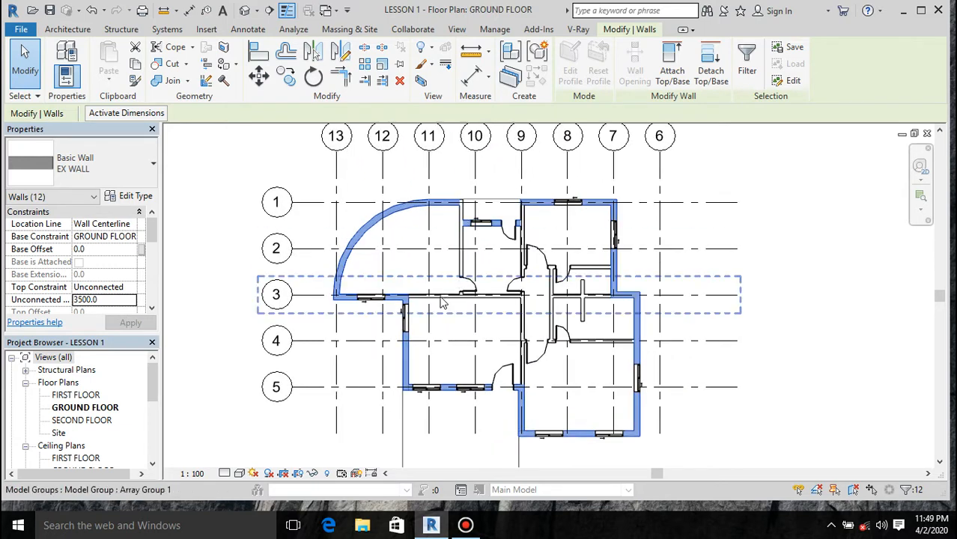
scroll(447, 308, "up", 2)
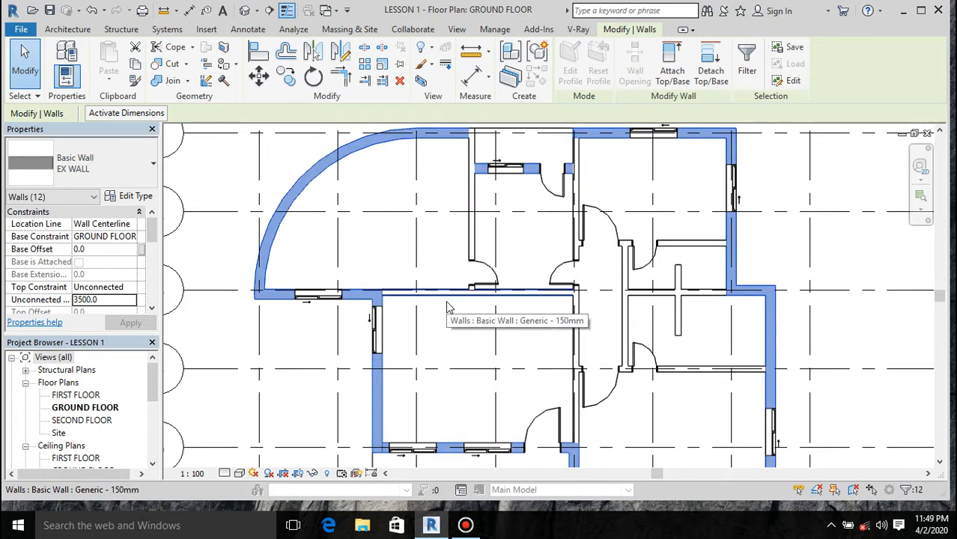
left_click(447, 306)
right_click(448, 306)
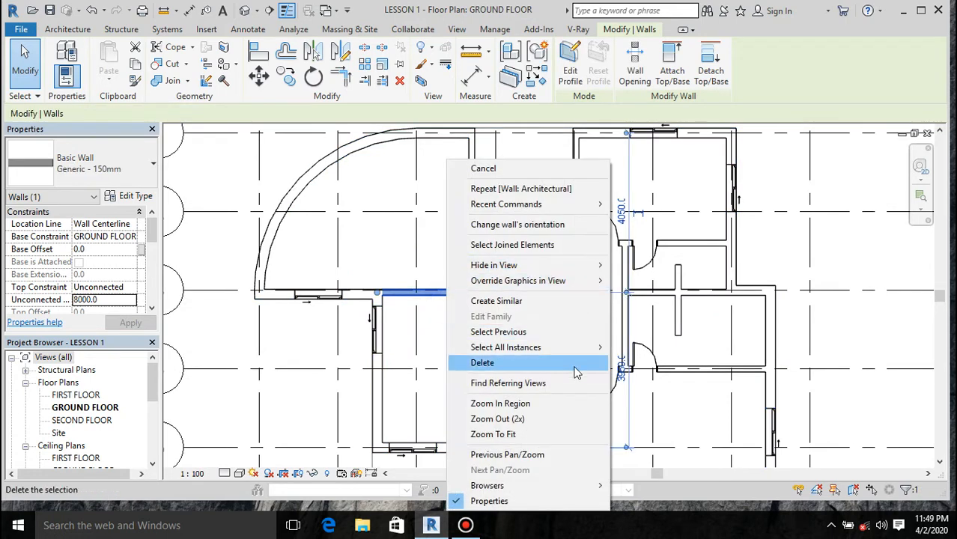
mouse_move(563, 355)
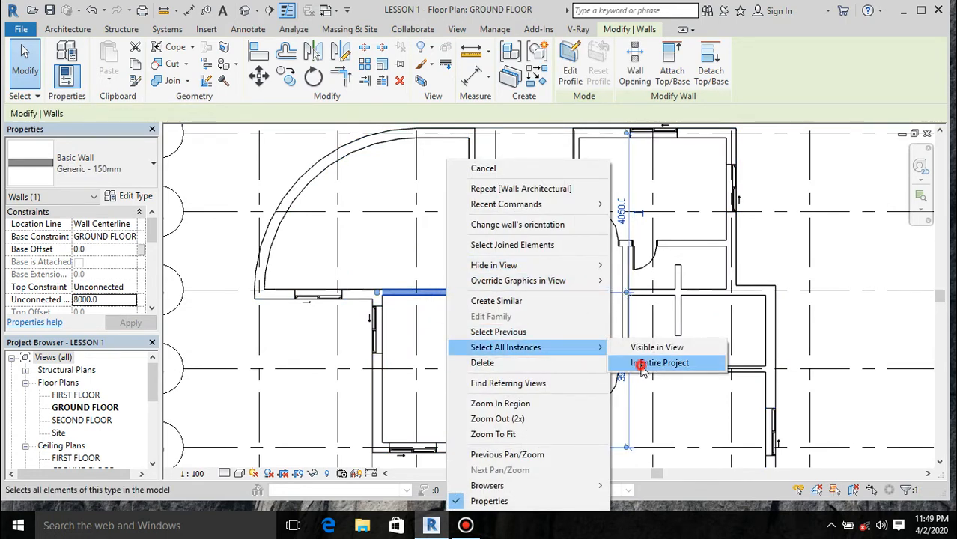
left_click(640, 364)
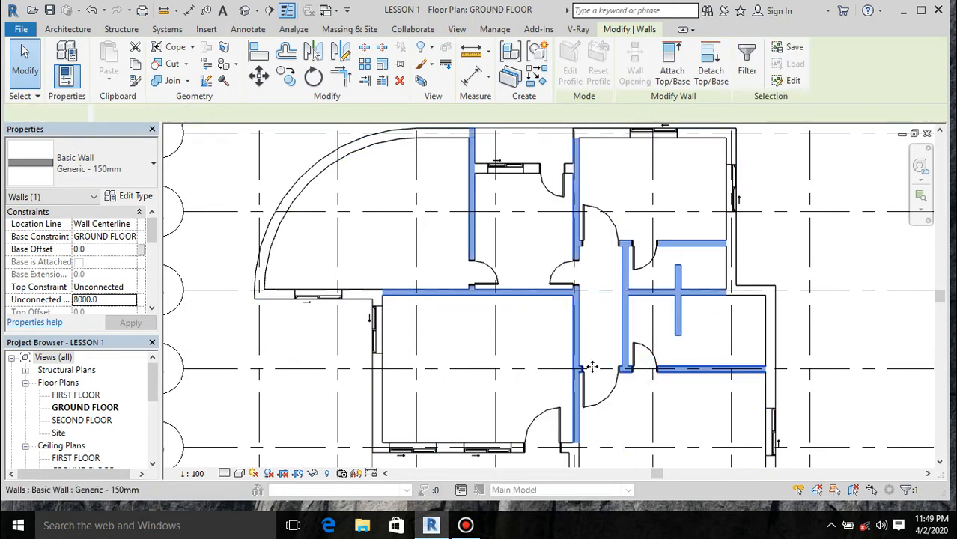
left_click(110, 299)
type("3500")
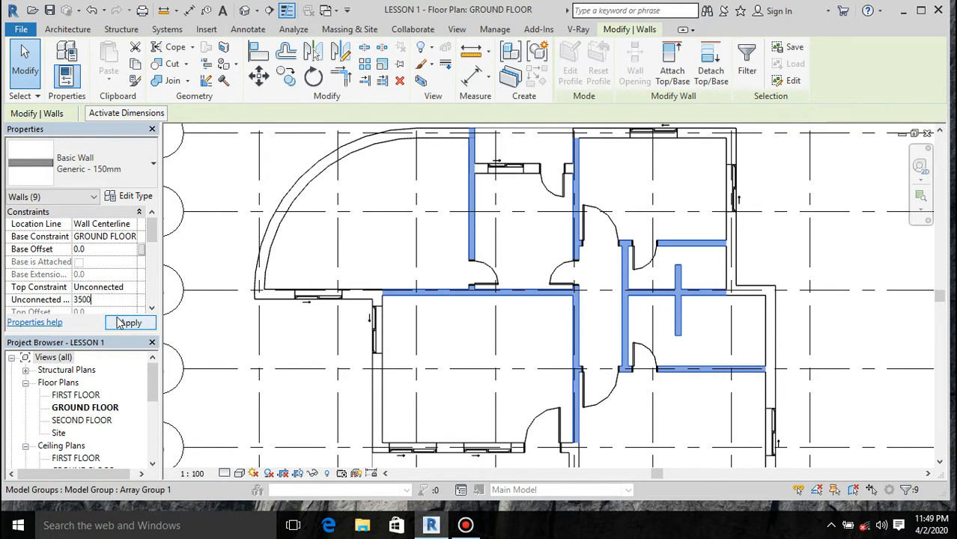
left_click(130, 323)
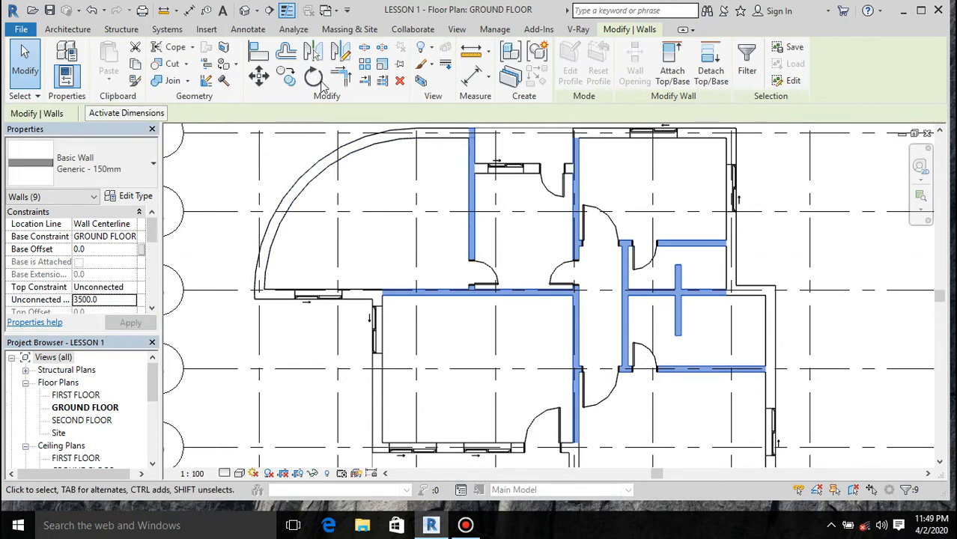
In the 3D view, change all 1200 x 600mm sliding double windows in the project to the 900 x 1500mm type.
left_click(243, 17)
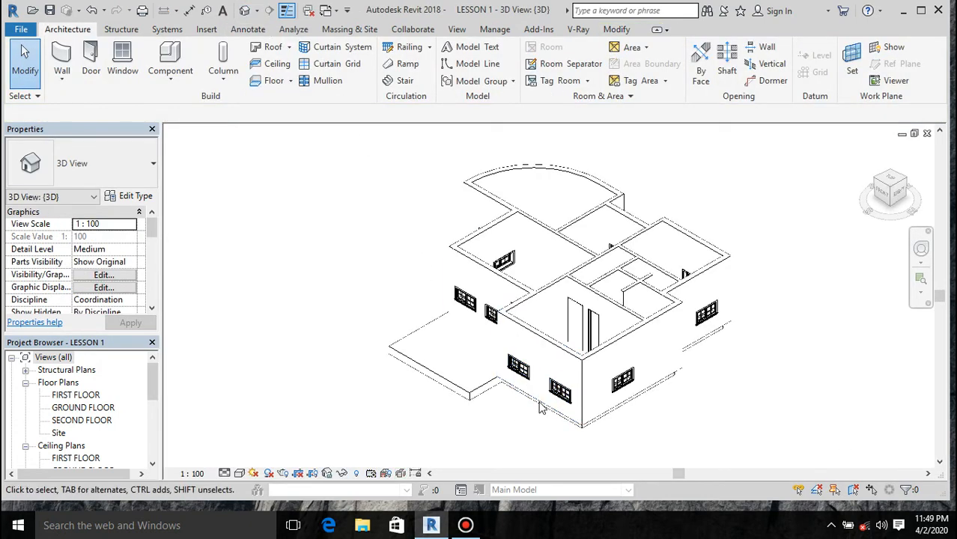
left_click(569, 403)
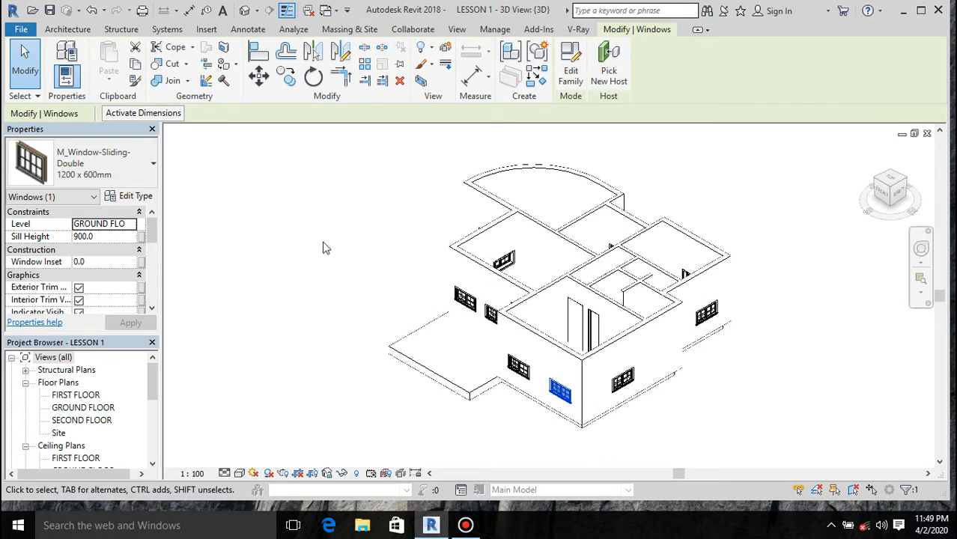
right_click(367, 273)
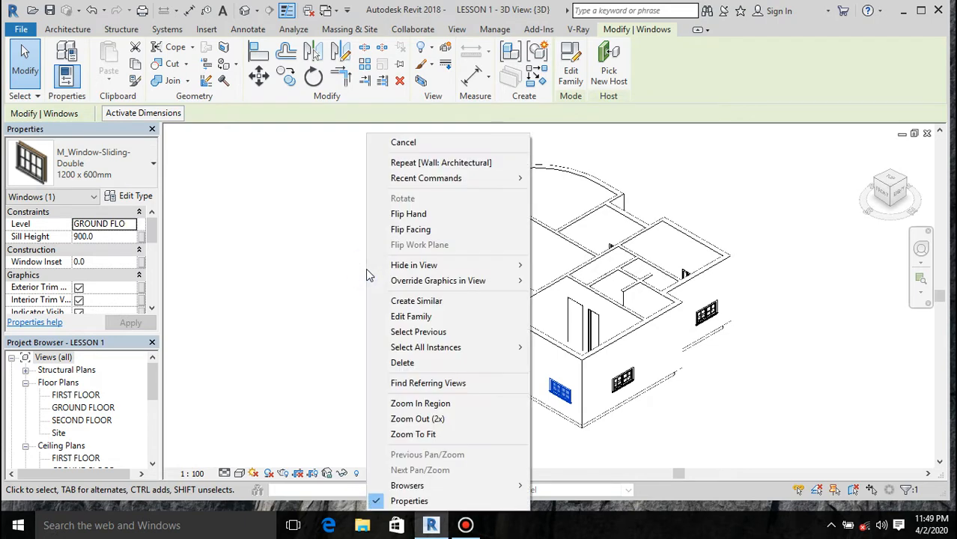
mouse_move(525, 349)
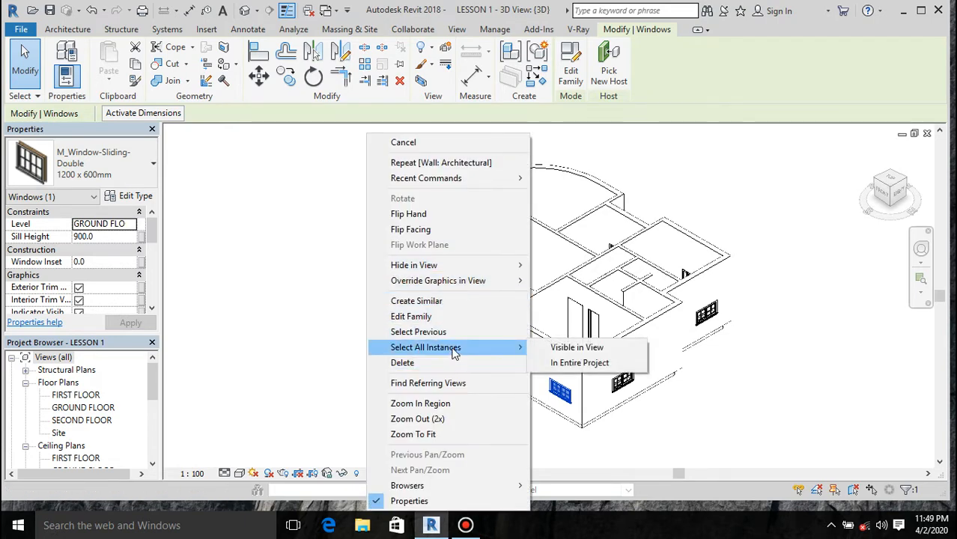
left_click(567, 361)
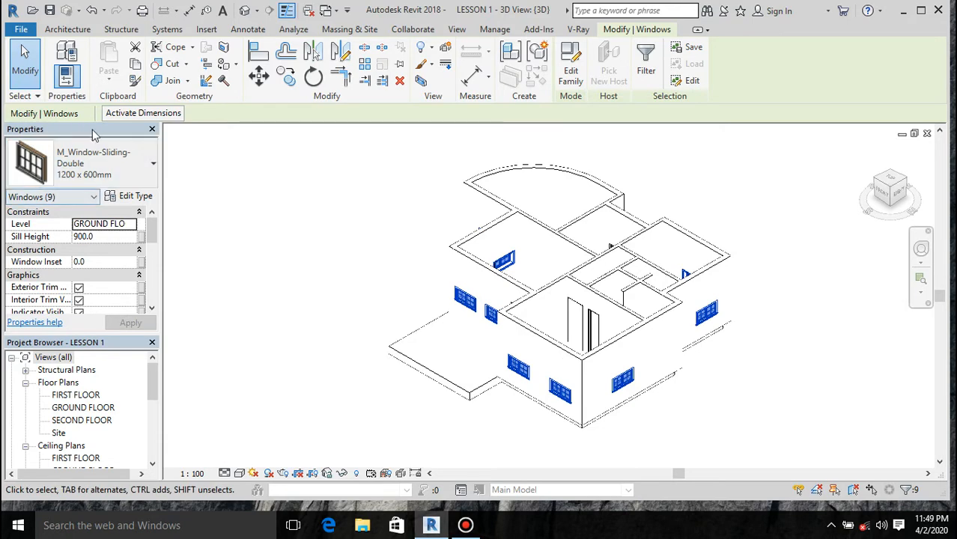
left_click(105, 152)
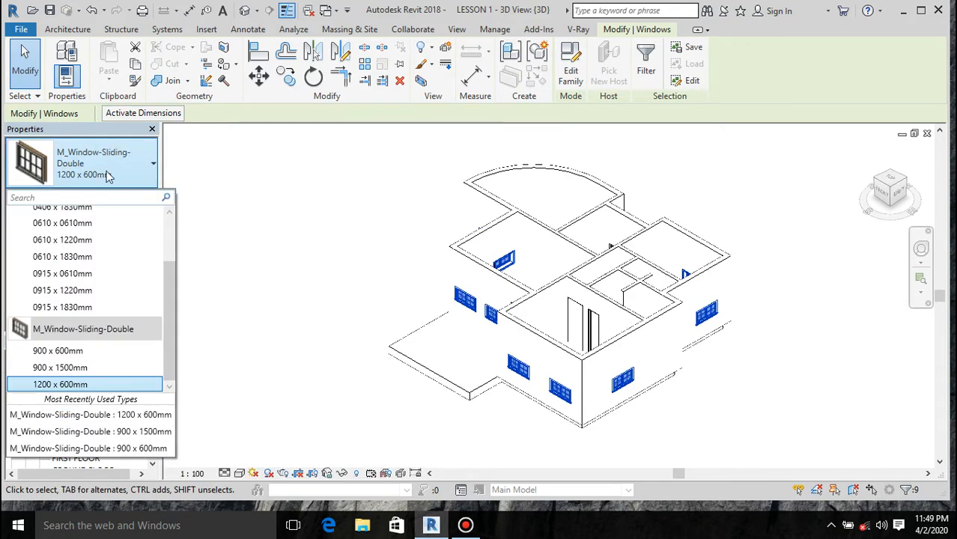
left_click(110, 368)
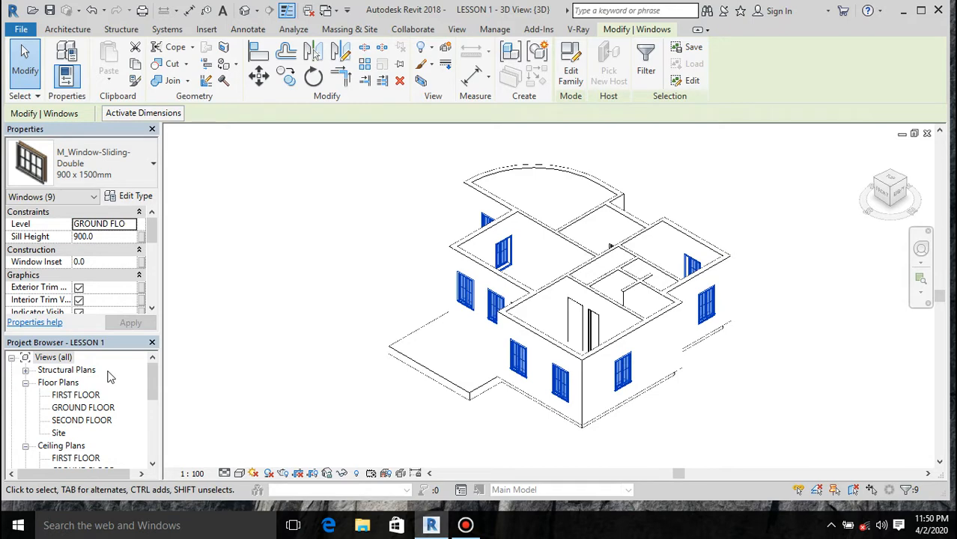
Show the model from the front and turn on smooth lines with anti-aliasing in the graphic display options.
left_click(883, 196)
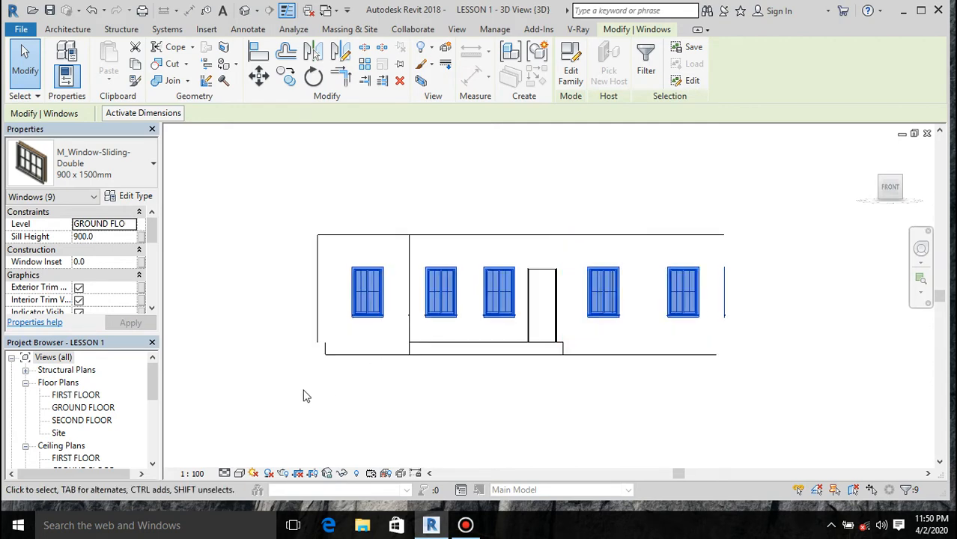
left_click(239, 473)
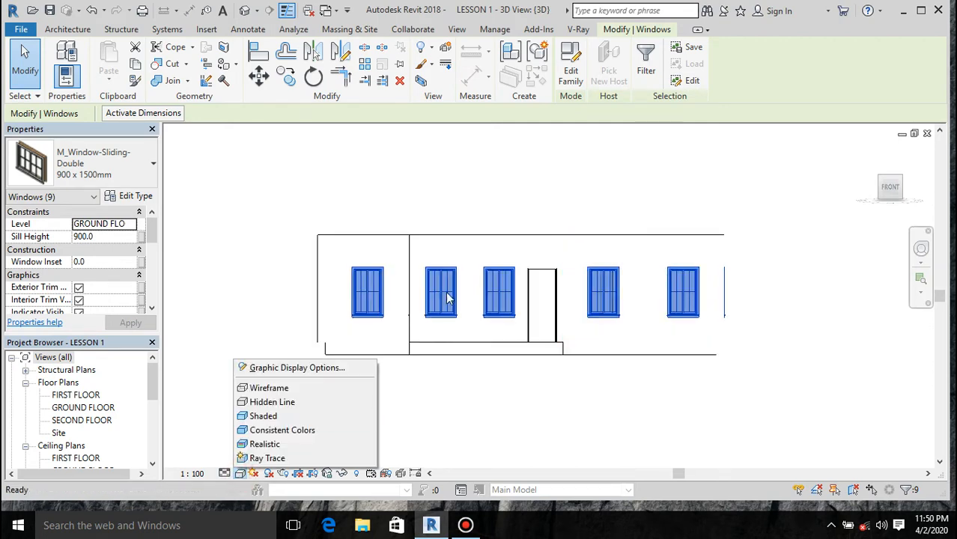
left_click(337, 367)
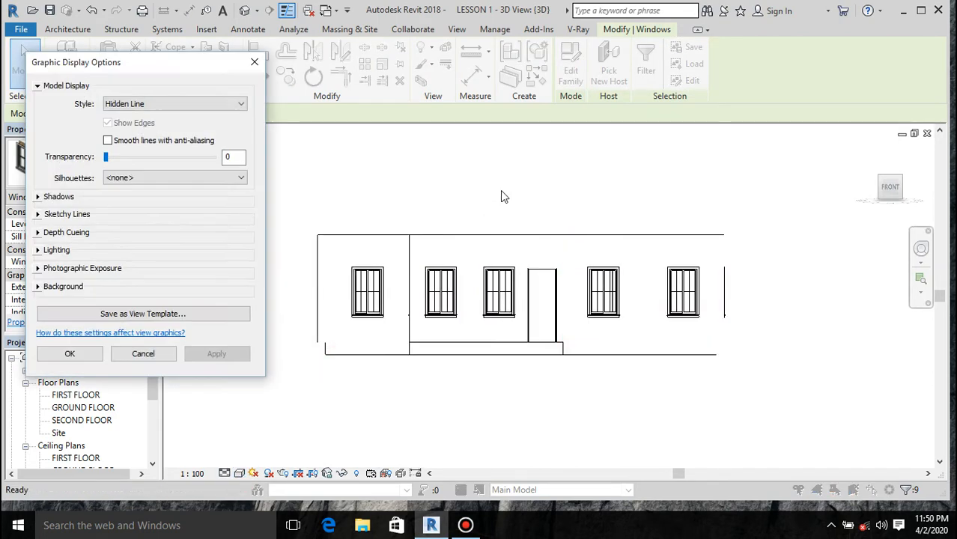
left_click(109, 141)
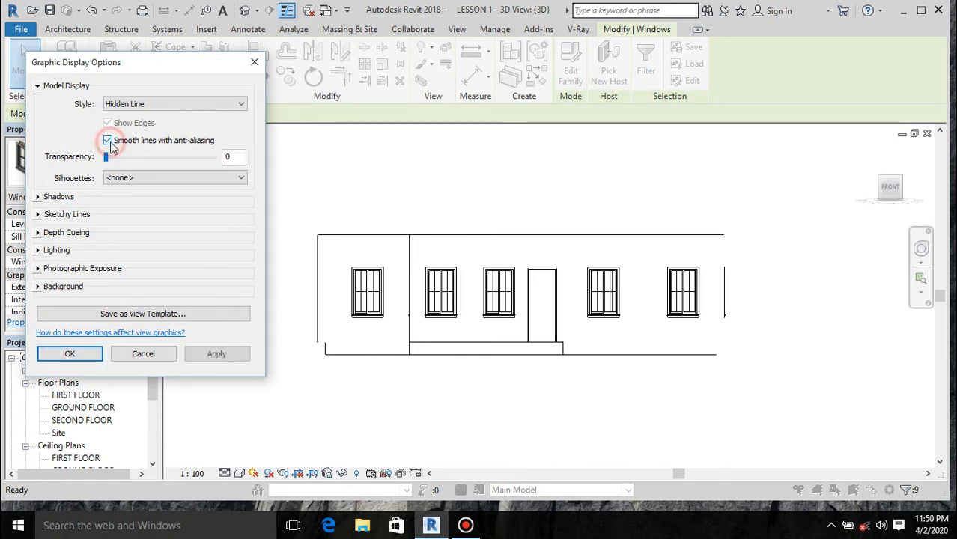
left_click(70, 355)
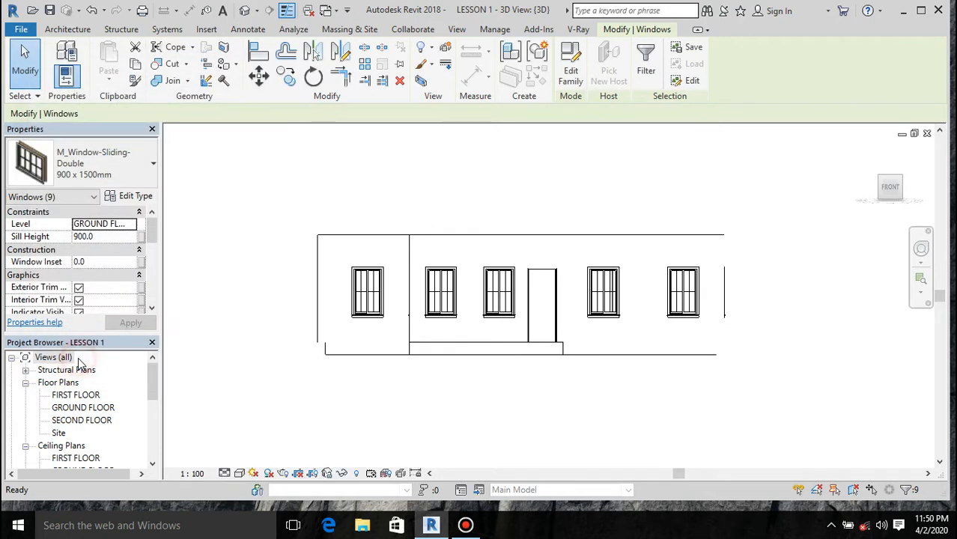
key("Escape")
scroll(534, 334, "up", 2)
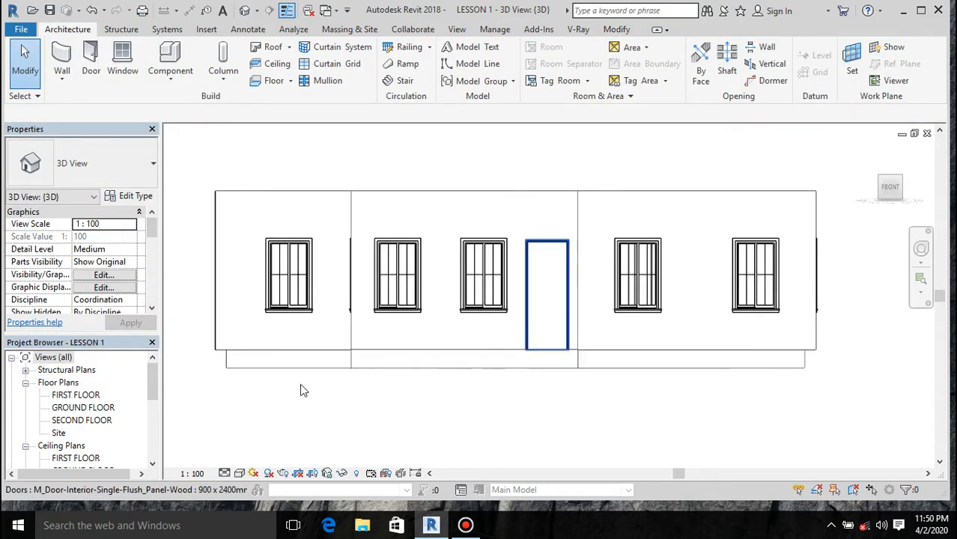
Duplicate the type of the floor slab below the walls, keeping the suggested name.
left_click(549, 372)
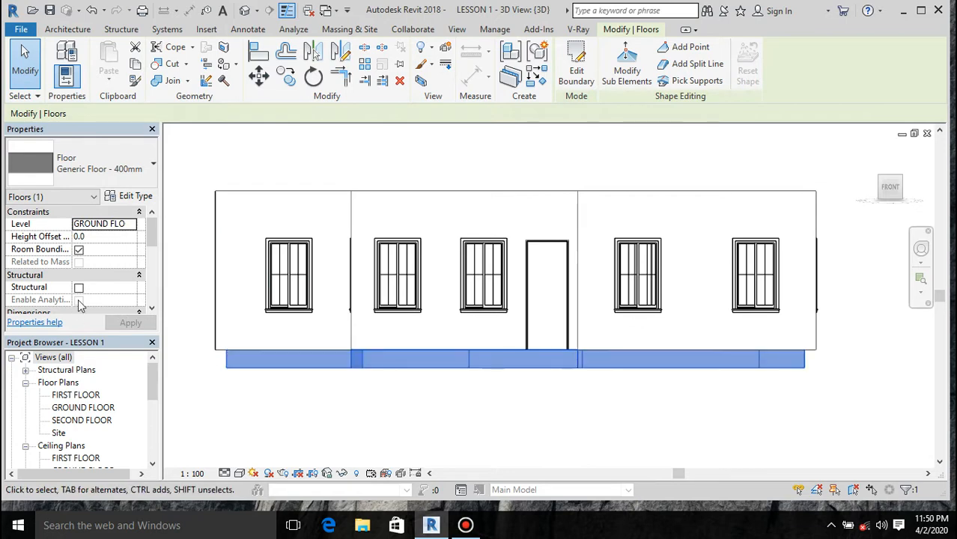
left_click(139, 196)
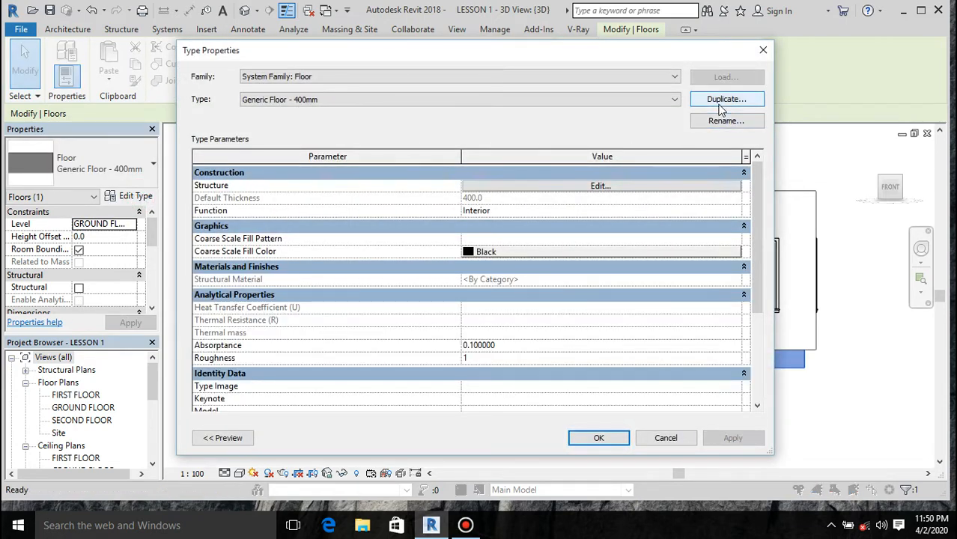
left_click(724, 99)
left_click(485, 282)
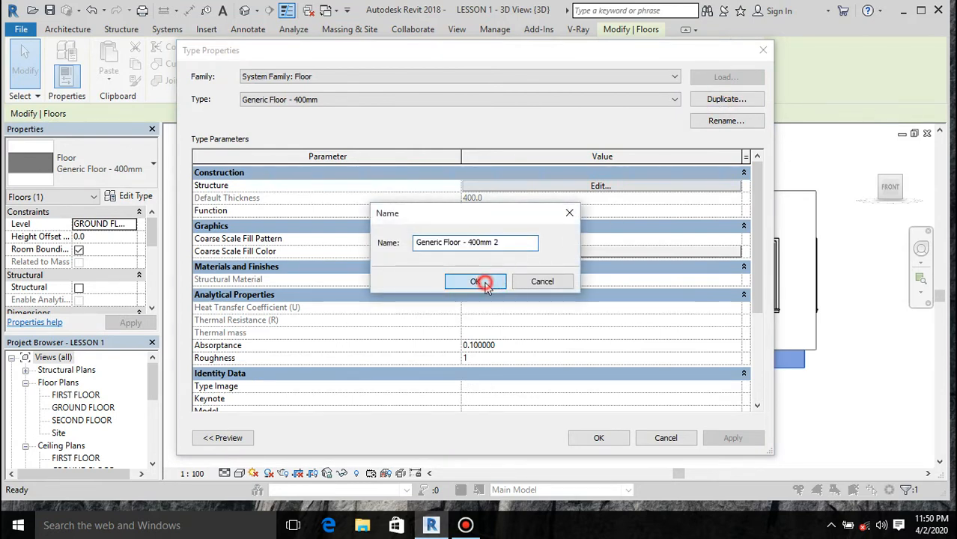
Set the structure layer of the duplicated floor type to a thickness of 200 mm and apply it to the slab.
left_click(546, 187)
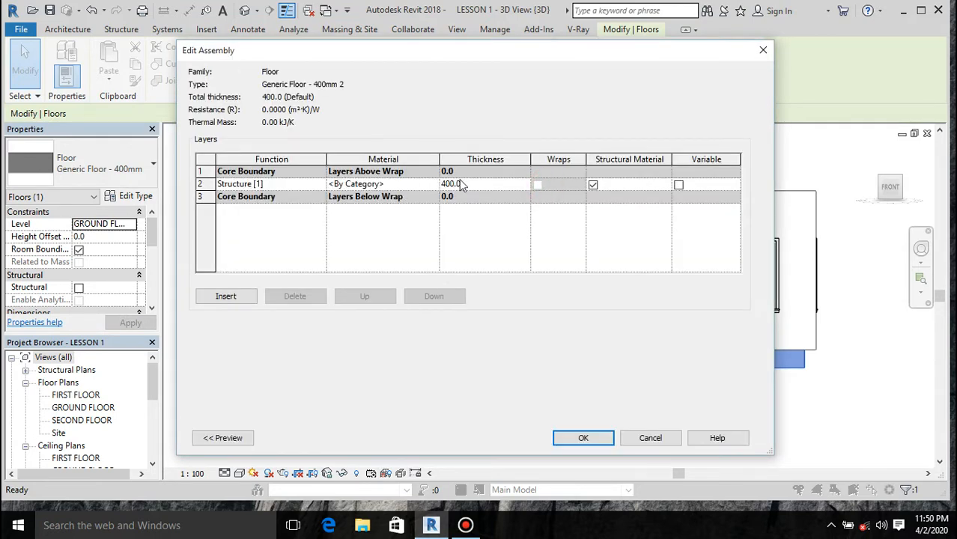
left_click(470, 185)
type("200")
left_click(588, 438)
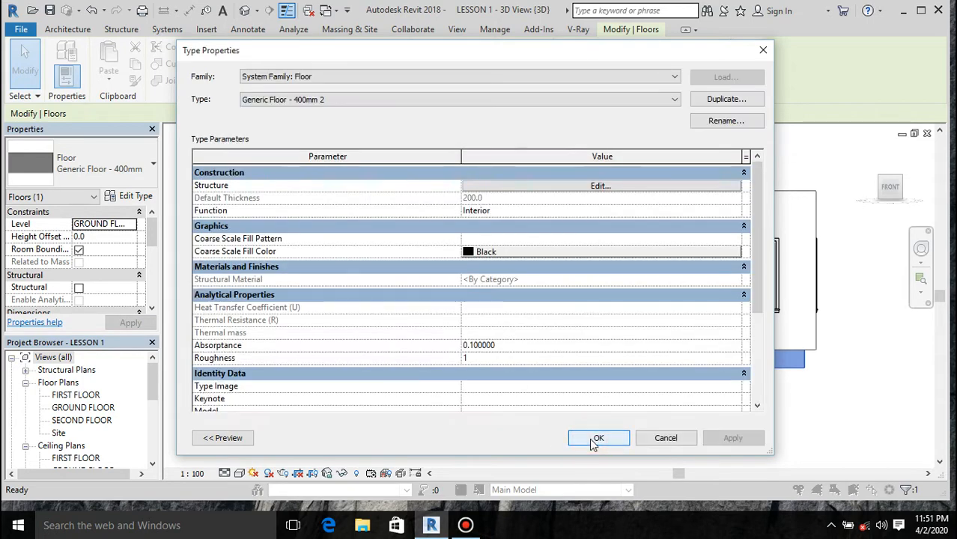
left_click(597, 439)
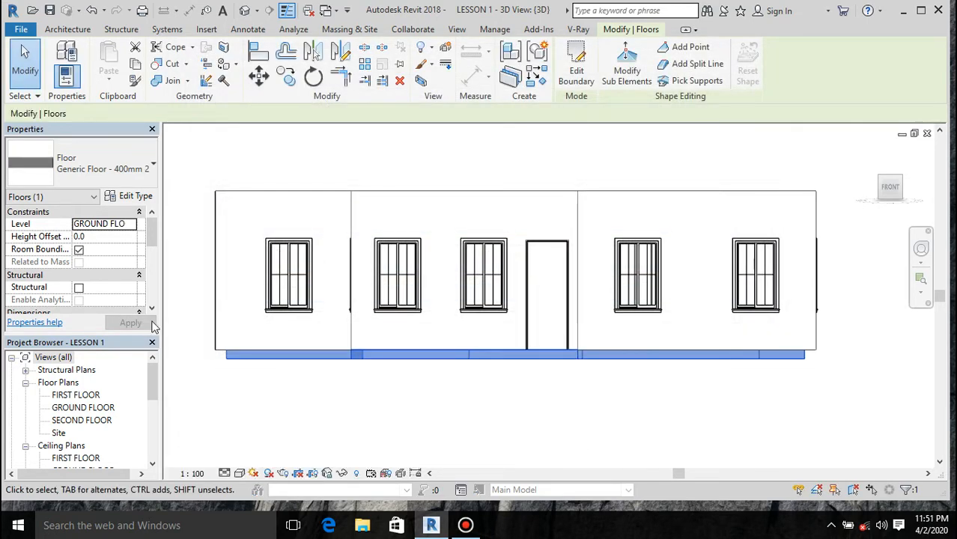
Move the floor slab up 200 mm so that its underside is level with the base of the walls.
scroll(225, 352, "up", 4)
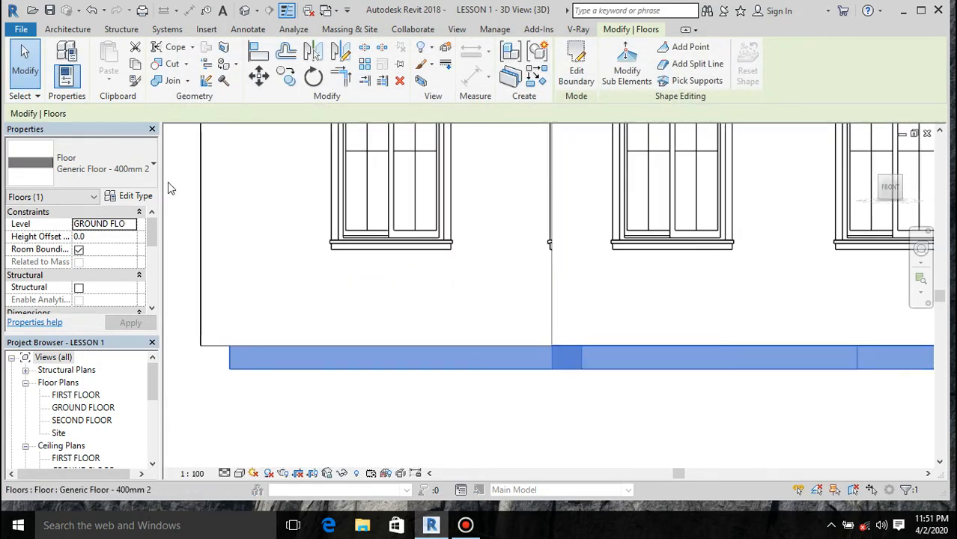
left_click(258, 75)
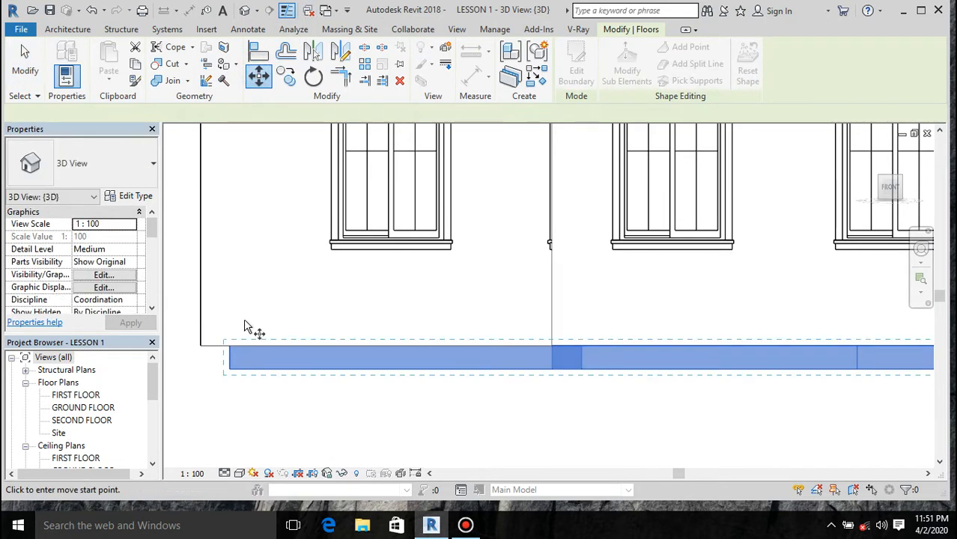
left_click(231, 368)
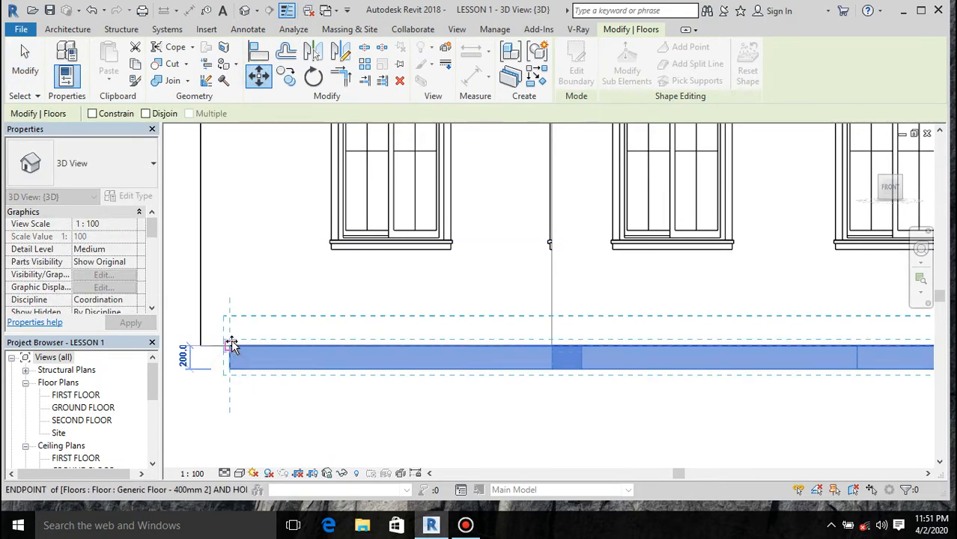
left_click(233, 344)
scroll(370, 426, "down", 3)
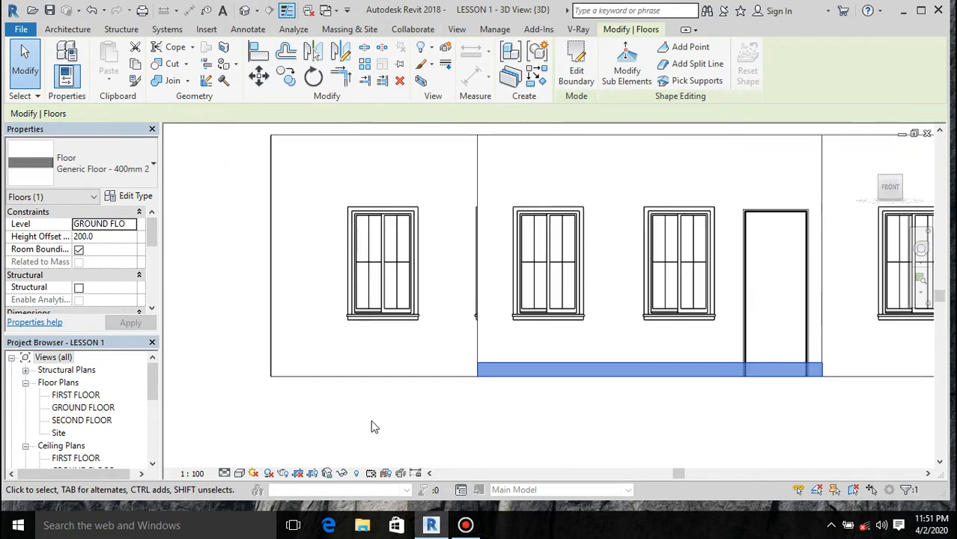
scroll(375, 427, "down", 1)
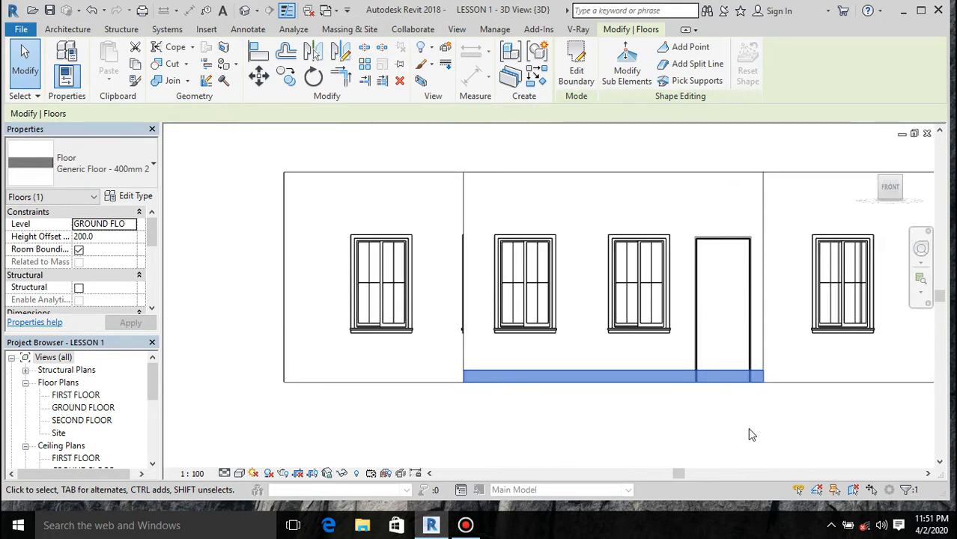
Display the model as wireframe, clear the slab selection and view the house from an angle.
left_click(241, 475)
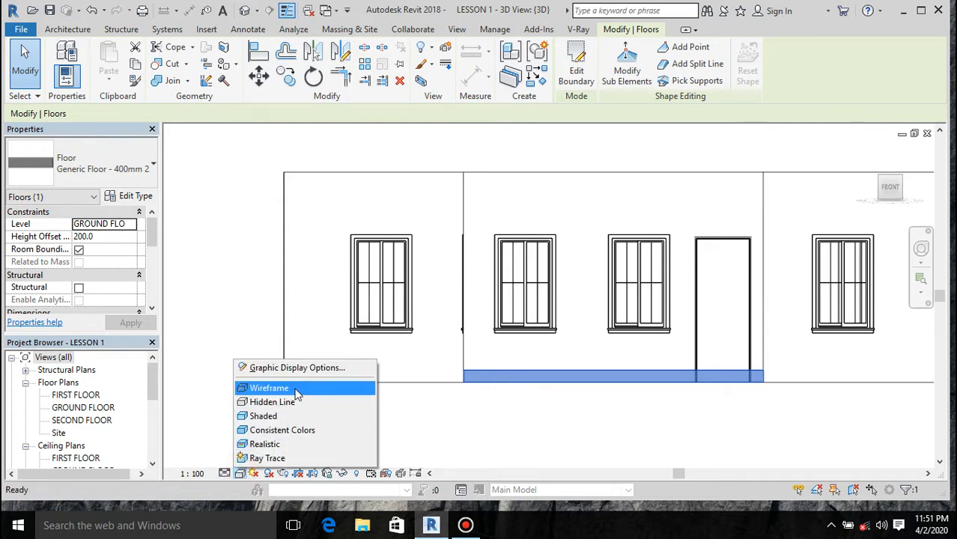
left_click(297, 389)
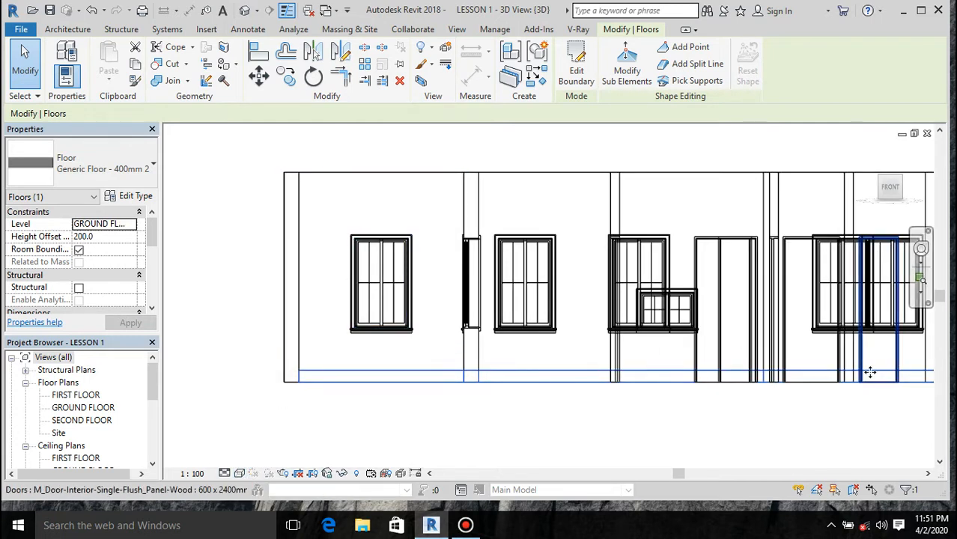
scroll(788, 425, "up", 1)
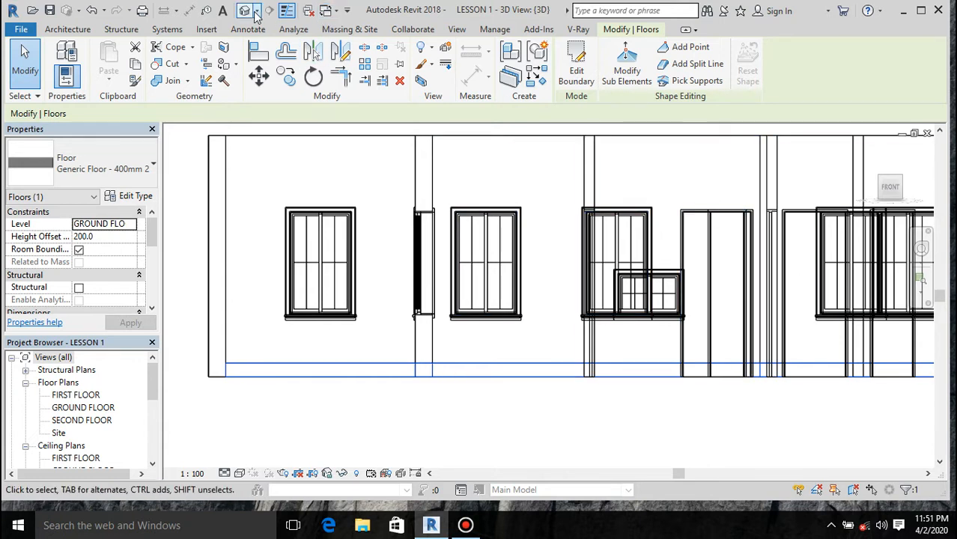
key("Escape")
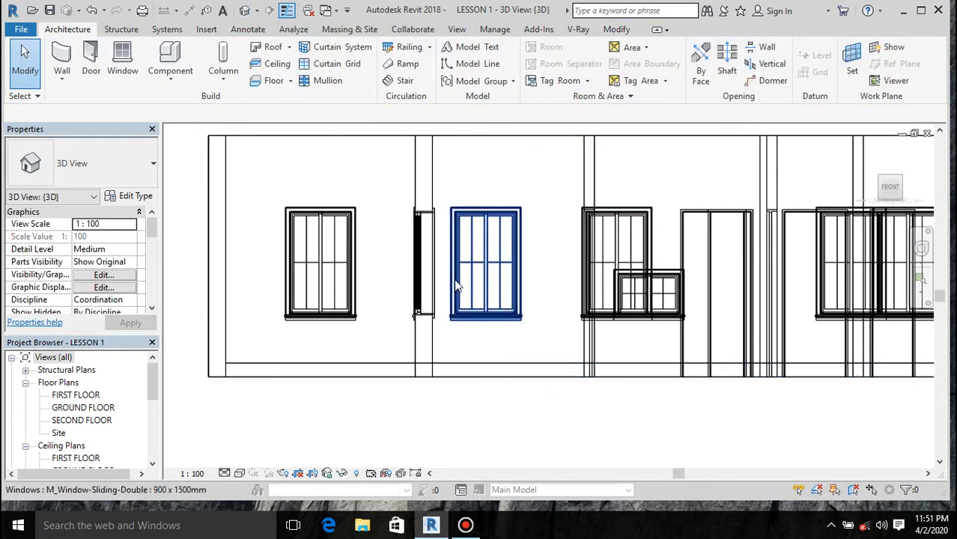
left_click_drag(889, 196, 676, 228)
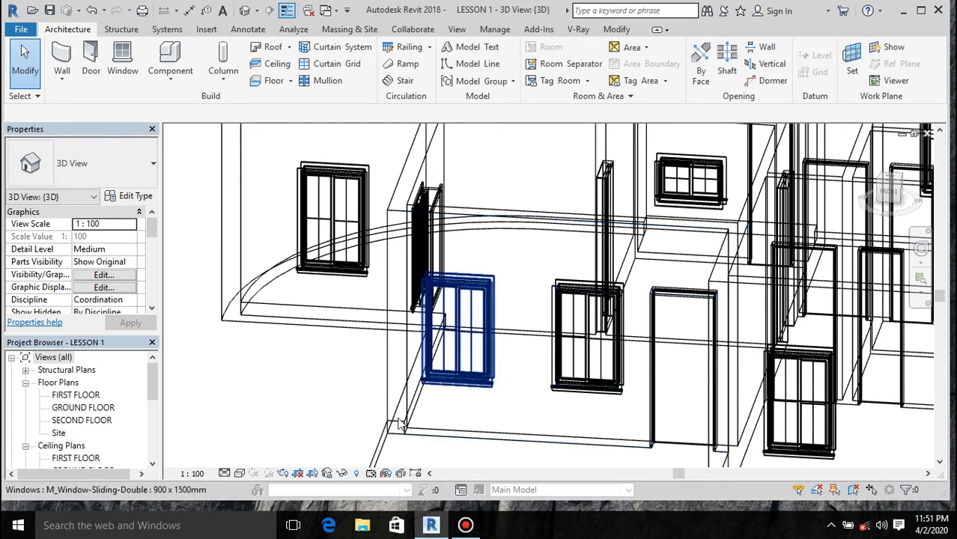
scroll(430, 318, "down", 3)
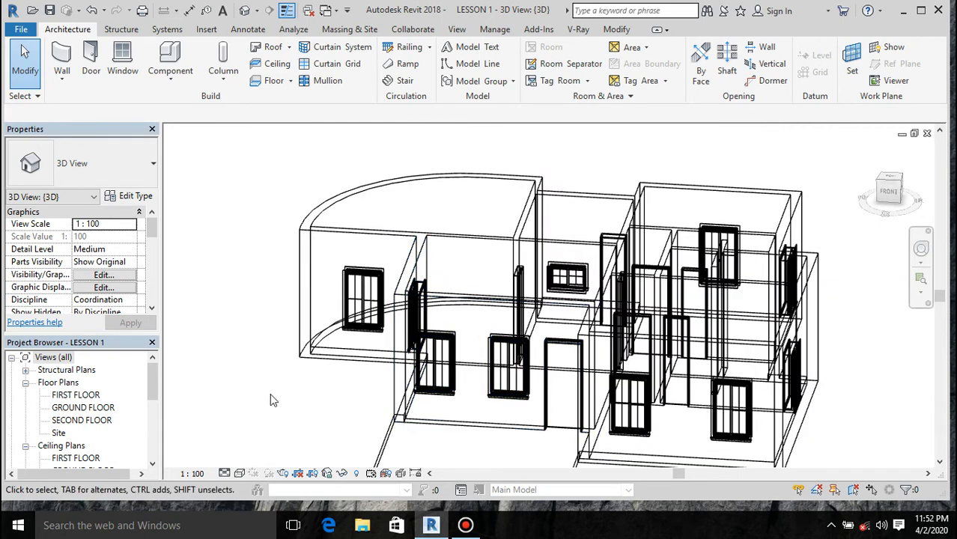
scroll(333, 317, "down", 2)
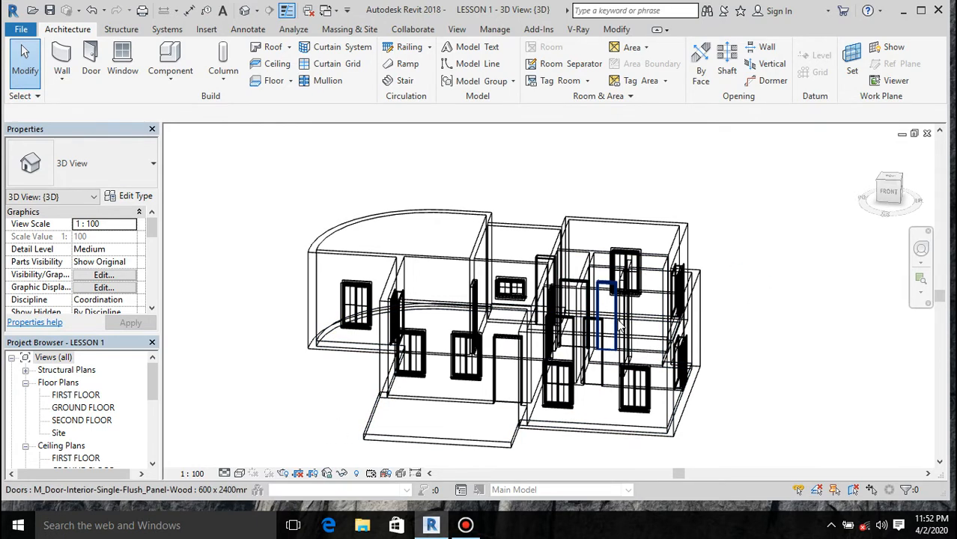
In the front view, move all 900 x 2400mm doors in the project up 200 mm onto the slab's top face.
left_click(889, 194)
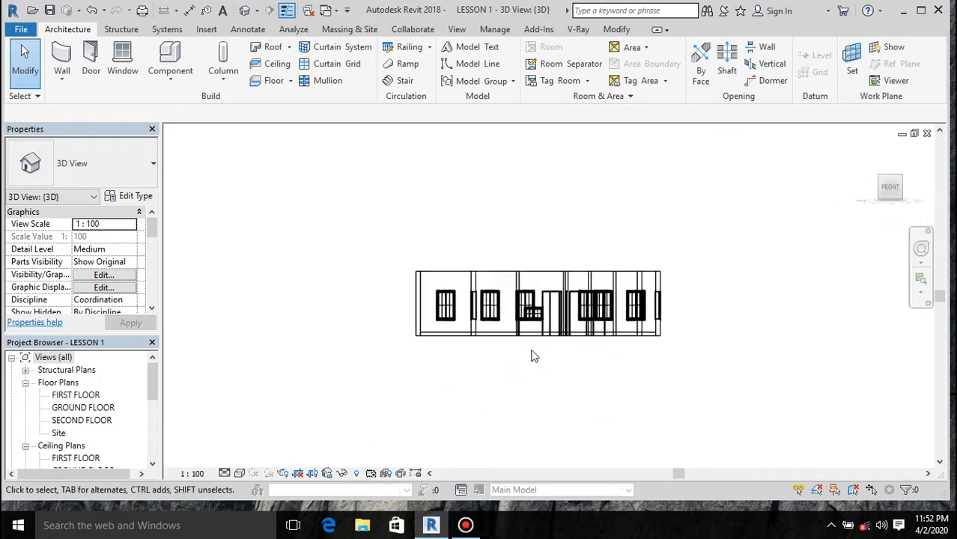
scroll(567, 330, "up", 3)
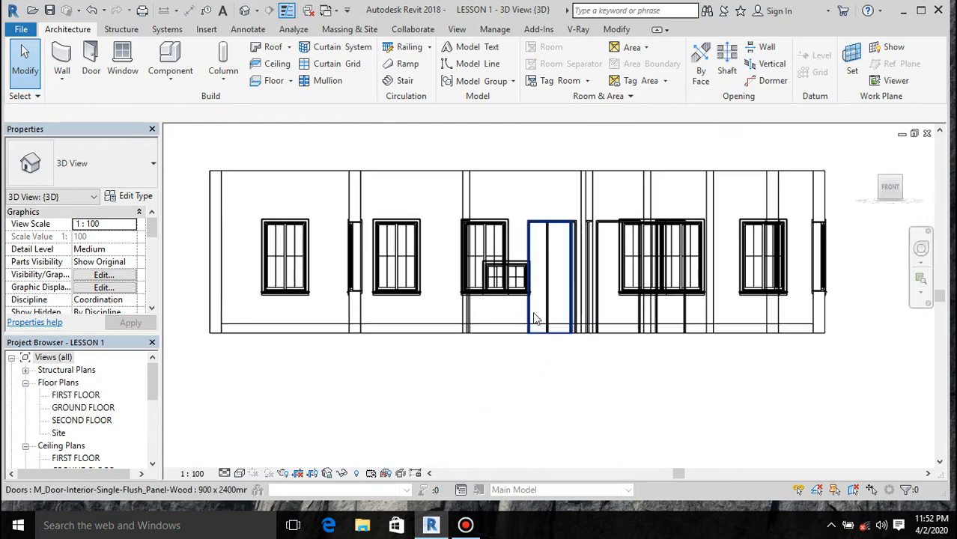
left_click(533, 319)
right_click(540, 358)
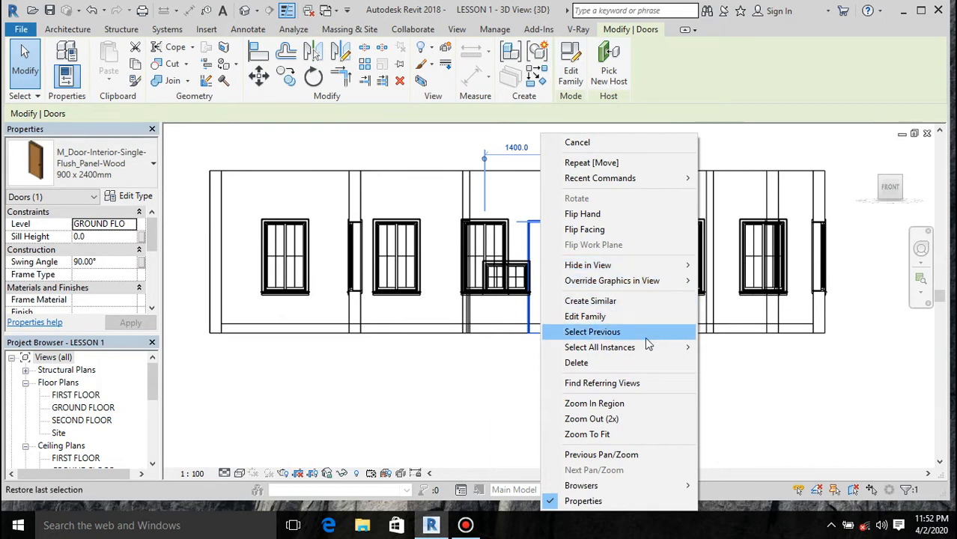
mouse_move(646, 350)
left_click(725, 365)
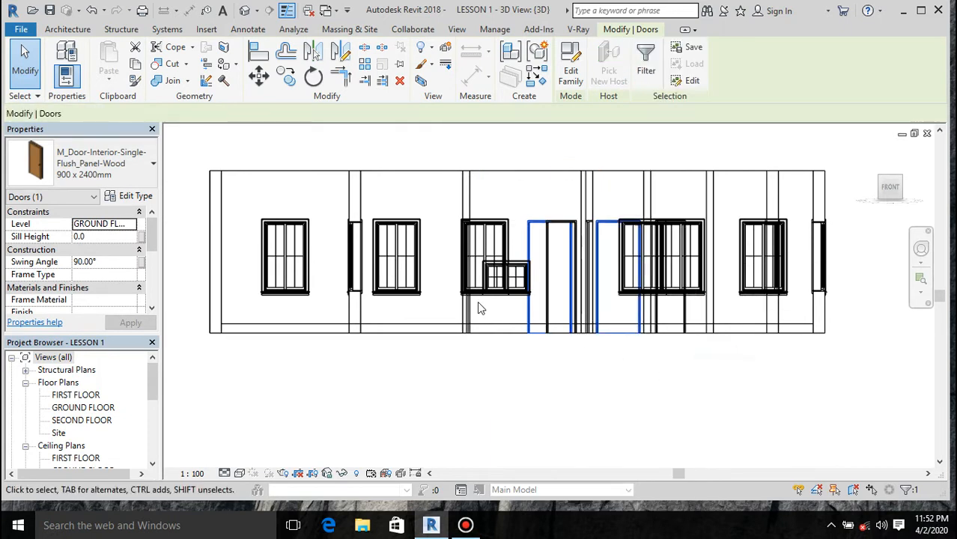
scroll(545, 393, "down", 3)
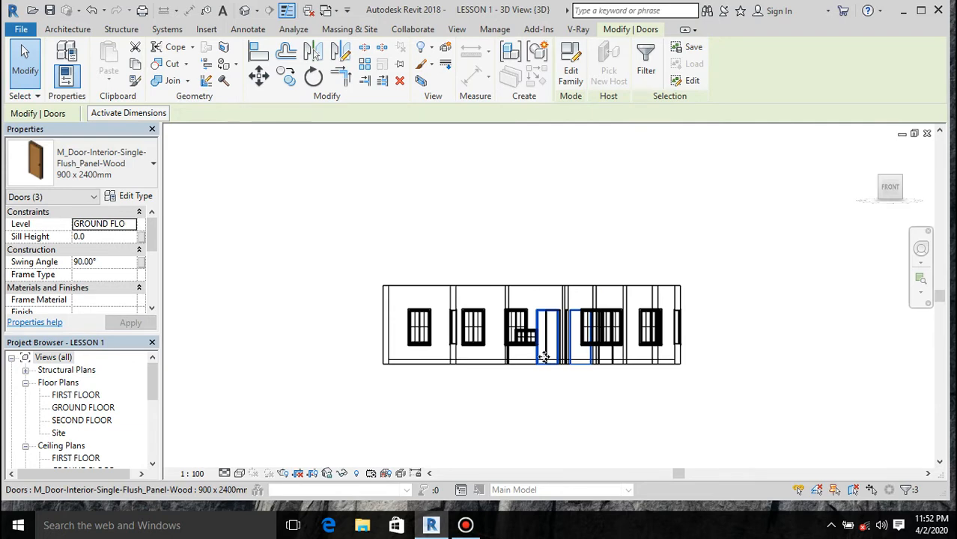
scroll(544, 388, "up", 6)
scroll(544, 357, "up", 2)
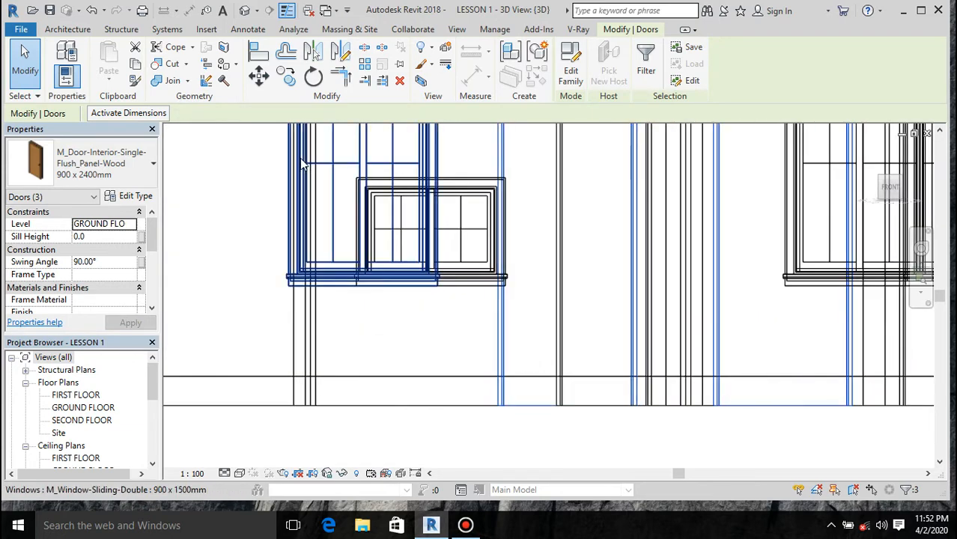
left_click(259, 78)
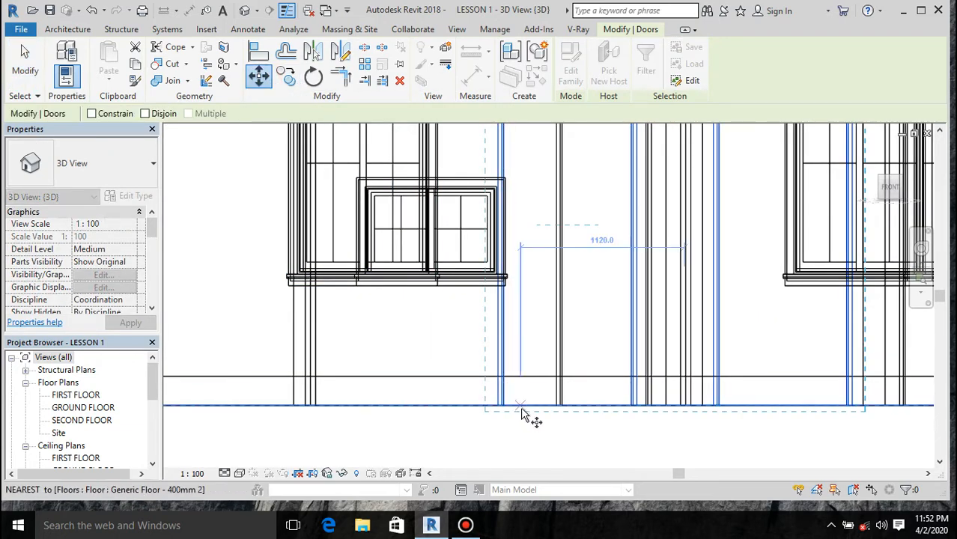
left_click(503, 405)
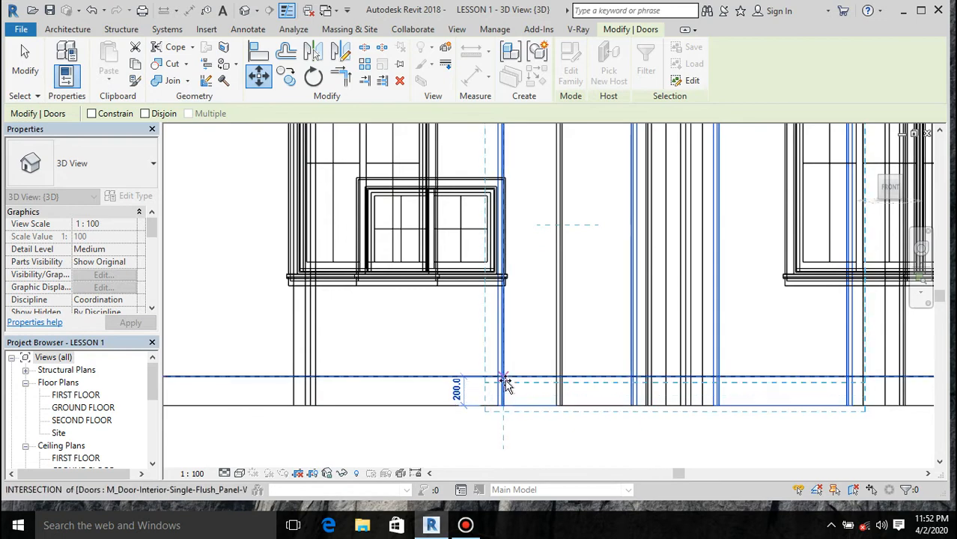
Move all 600 x 2400mm doors in the project up 200 mm to stand on the slab's top face.
left_click(562, 399)
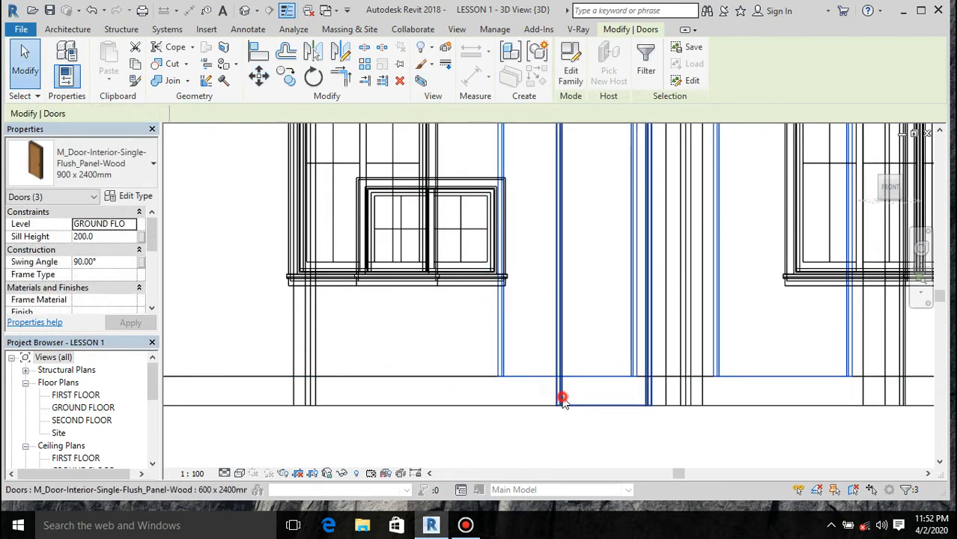
right_click(563, 402)
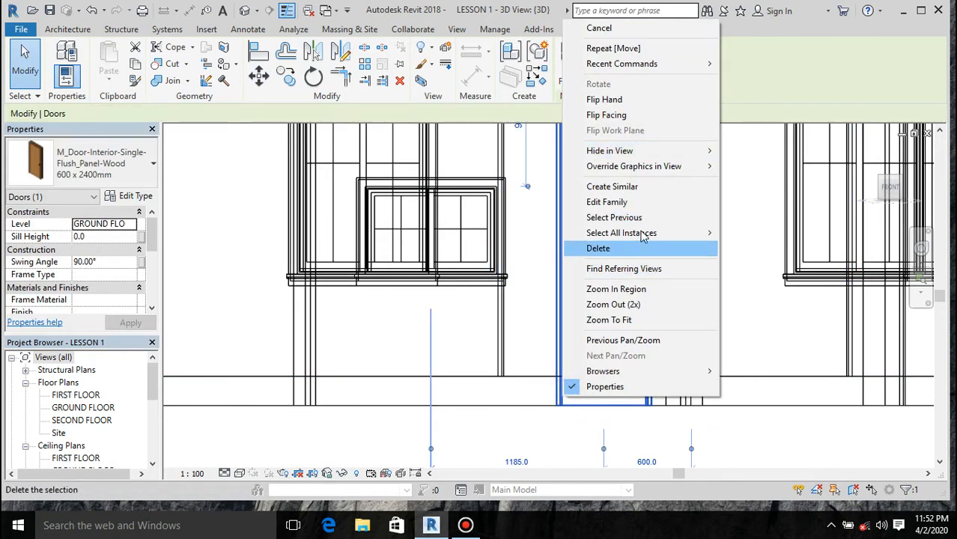
mouse_move(640, 233)
left_click(769, 248)
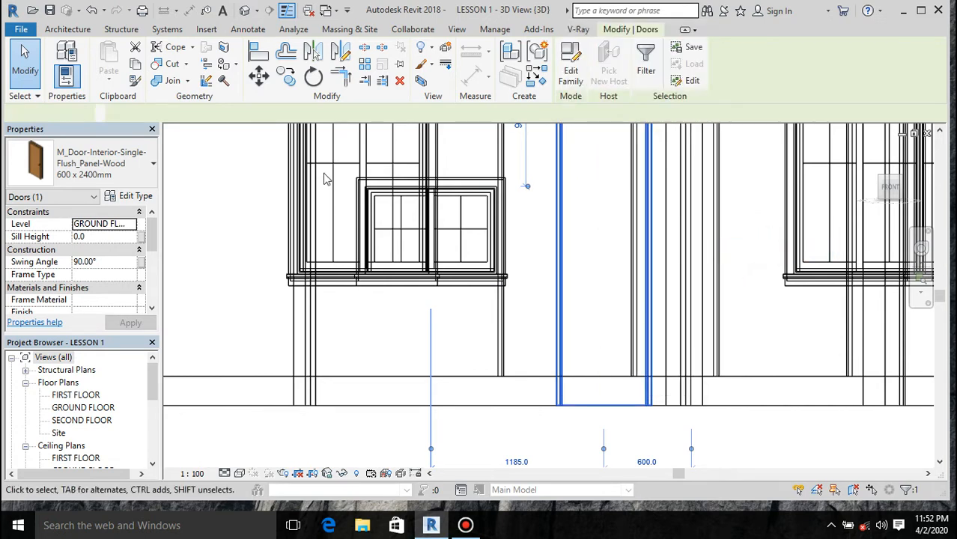
left_click(259, 76)
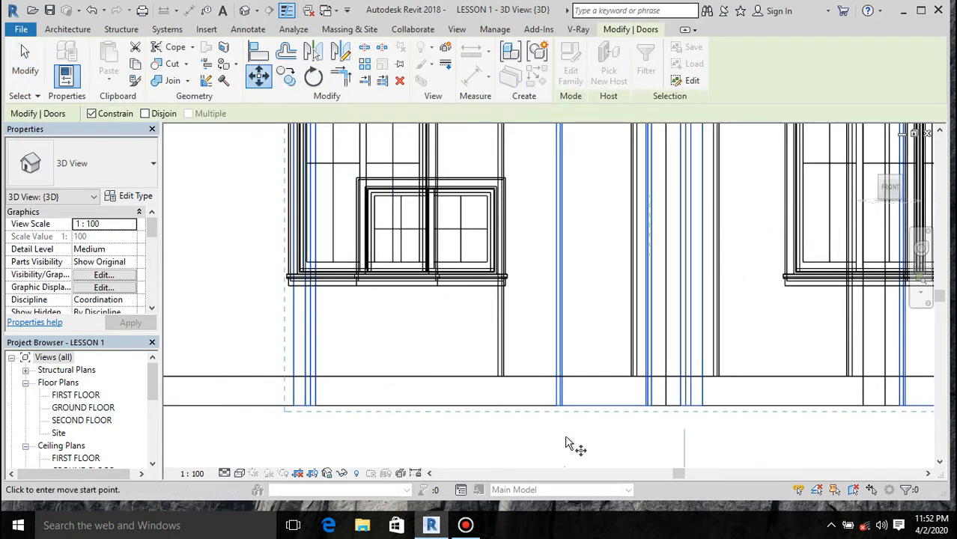
left_click(558, 406)
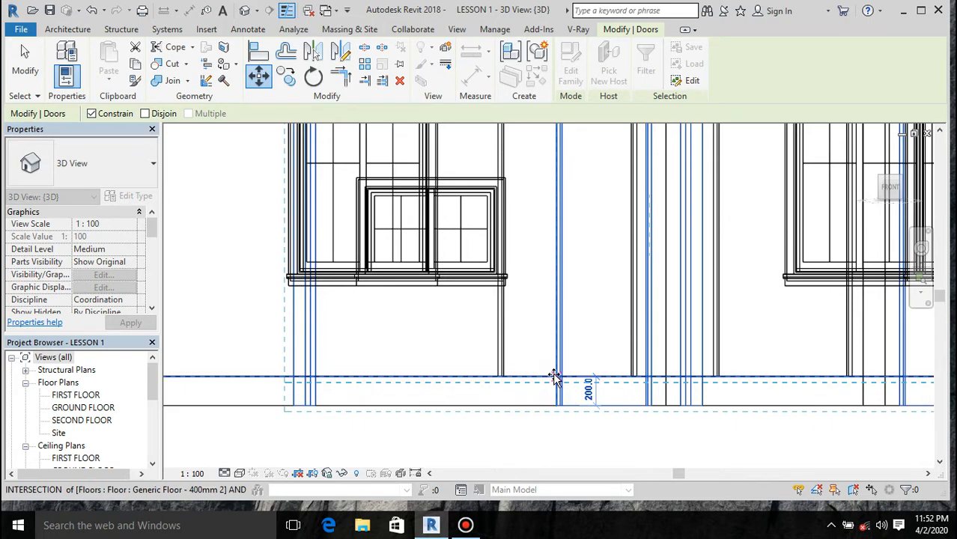
left_click(555, 375)
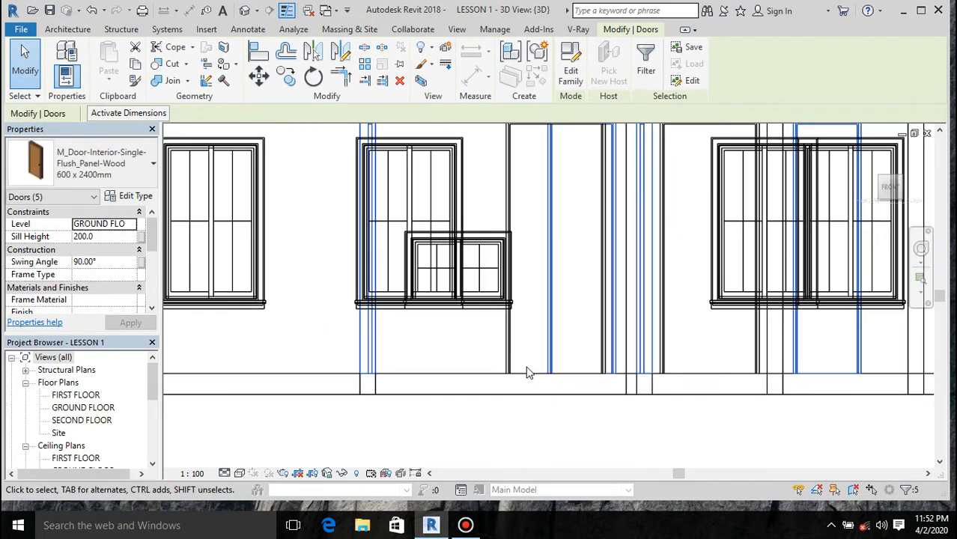
Change the small 900 x 600mm sliding double window to the 1200 x 600mm type.
left_click(496, 252)
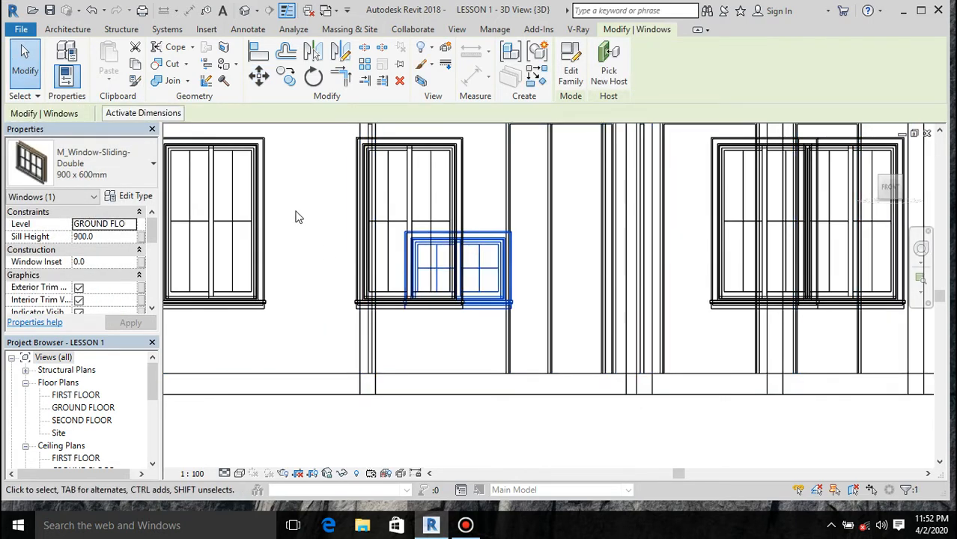
left_click(131, 175)
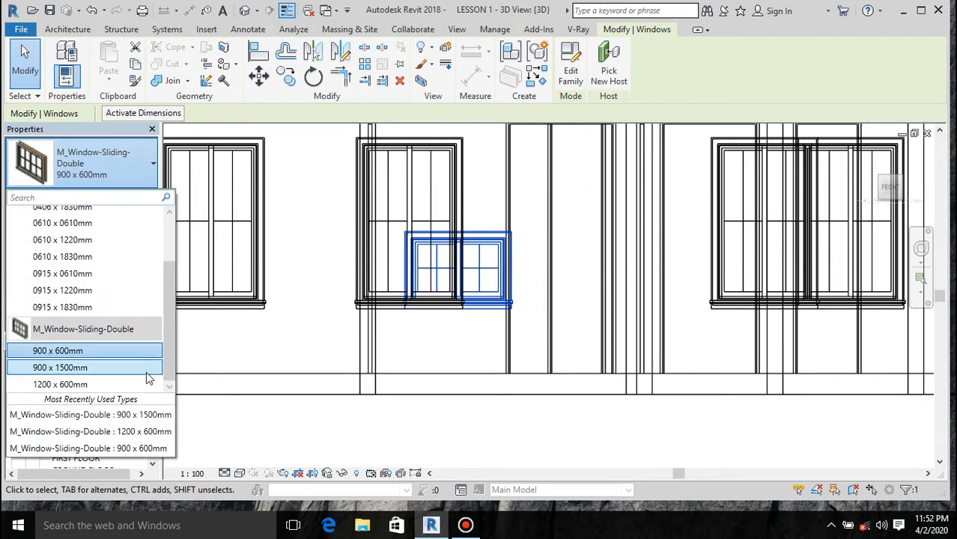
left_click(140, 384)
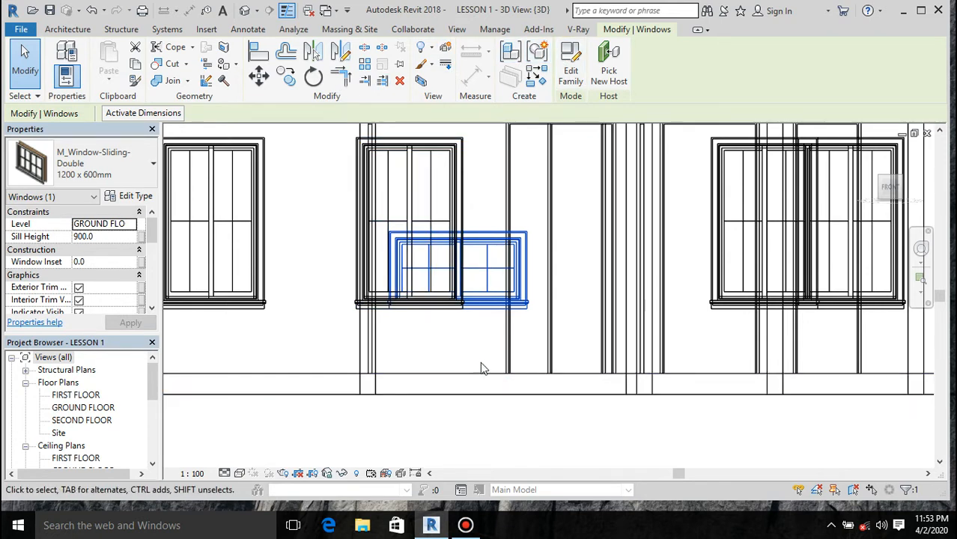
Move the 1200 x 600mm window vertically up 600 mm to a sill height of 1500 mm.
left_click(259, 81)
left_click(529, 314)
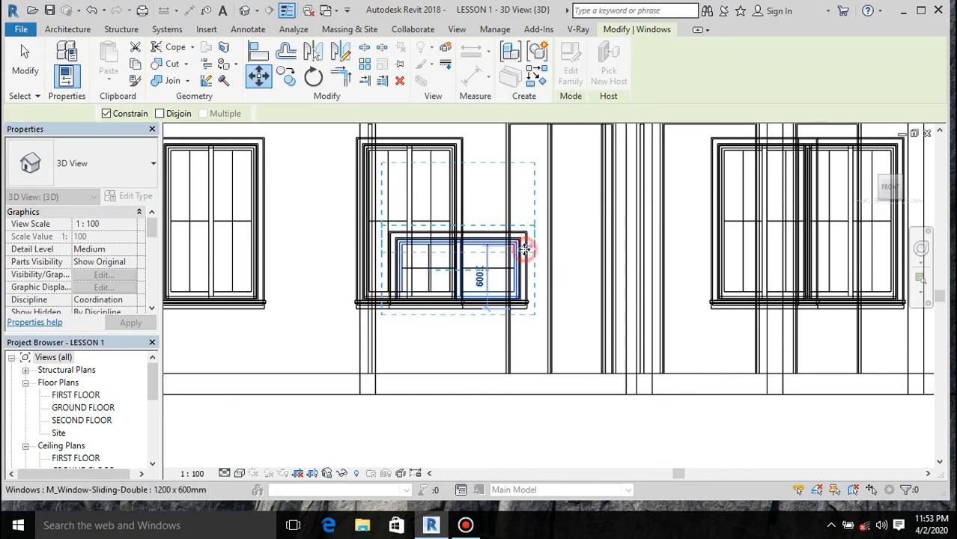
left_click(526, 252)
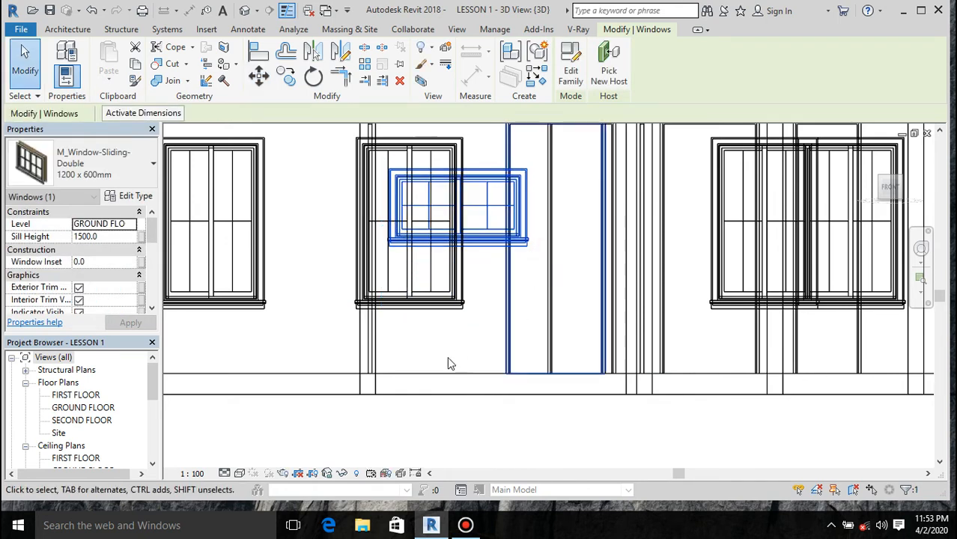
Lower the 1200 x 600mm window with the Move tool to a sill height of 1300 mm.
left_click(264, 79)
left_click(525, 247)
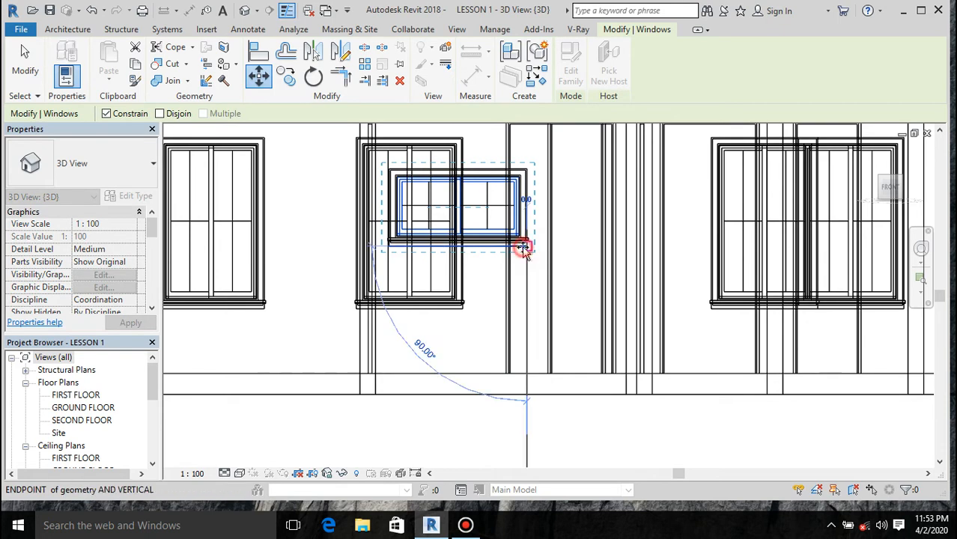
left_click(526, 271)
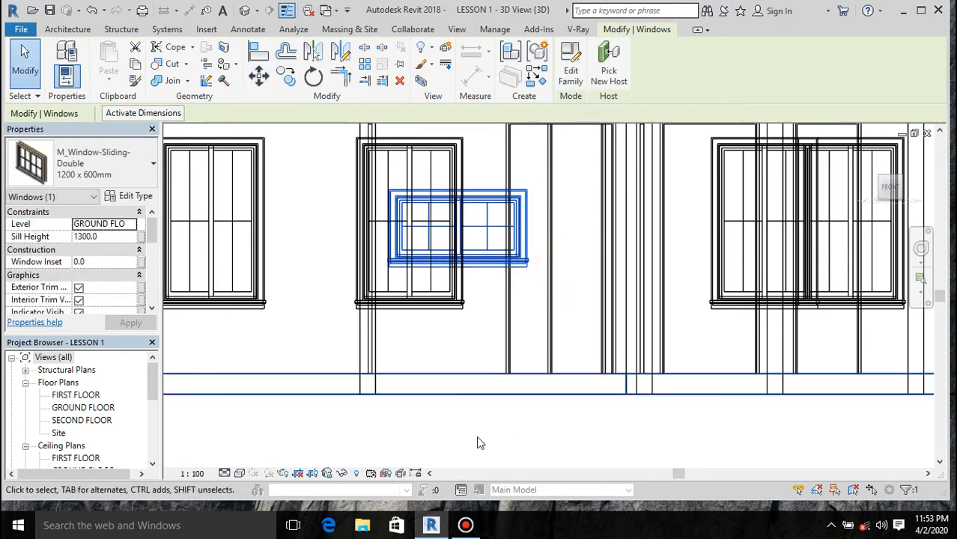
scroll(412, 399, "down", 2)
scroll(410, 401, "down", 1)
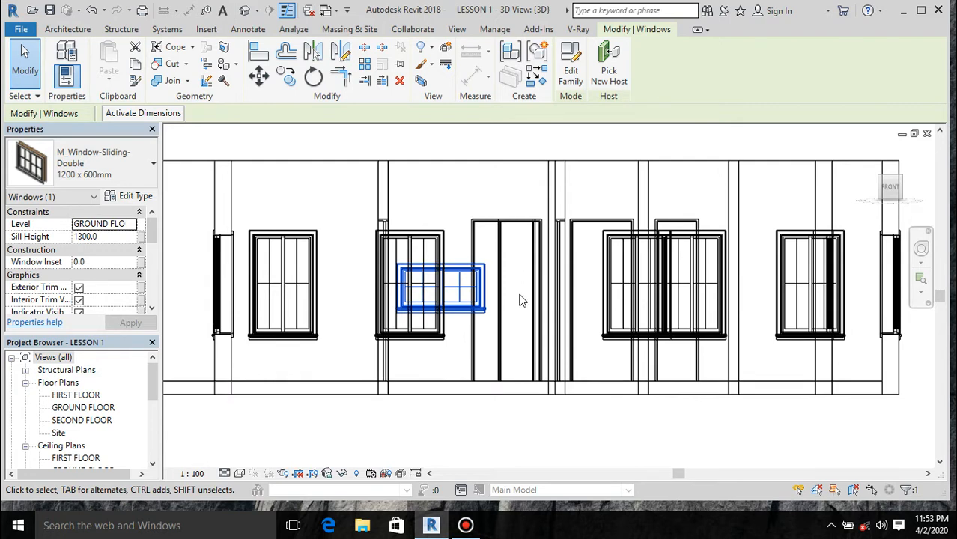
scroll(626, 373, "down", 1)
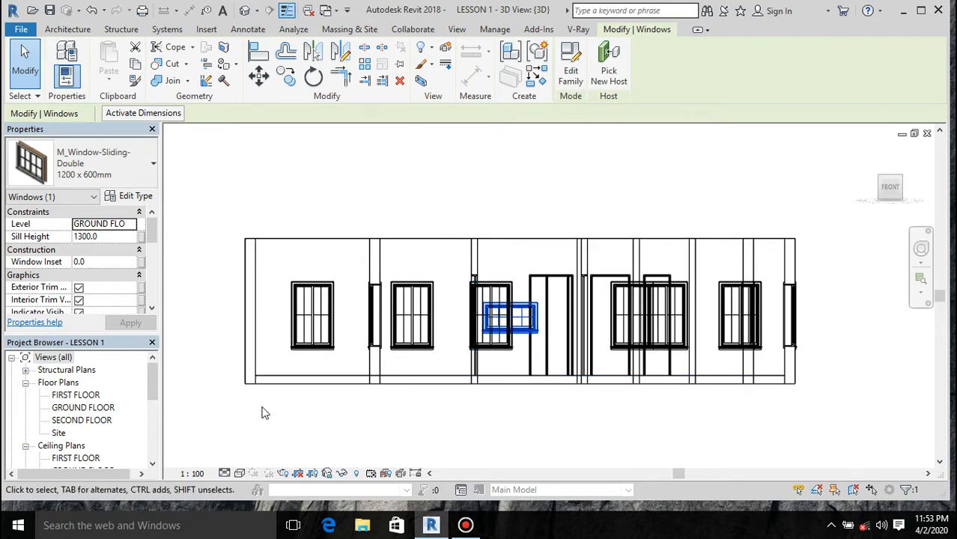
Open the GROUND FLOOR floor plan view.
double_click(97, 409)
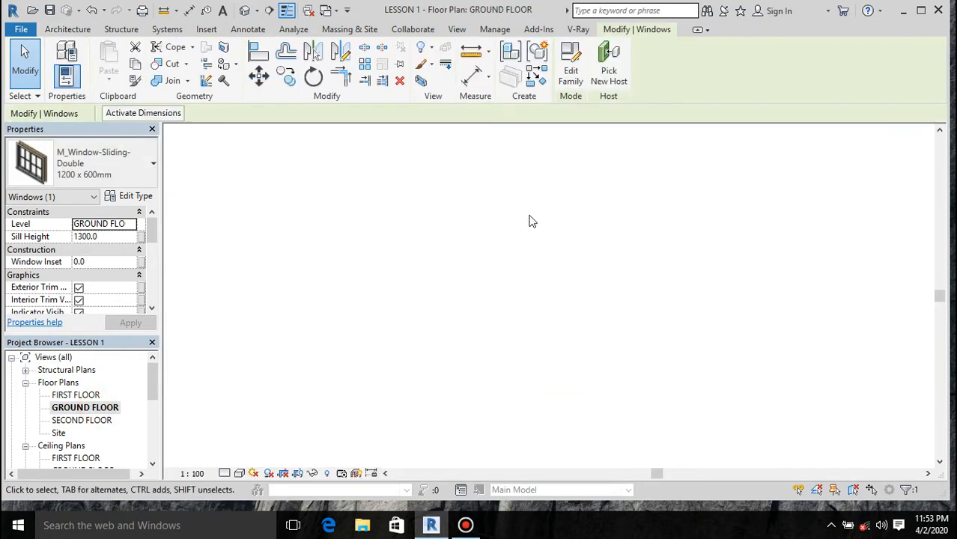
scroll(509, 266, "down", 1)
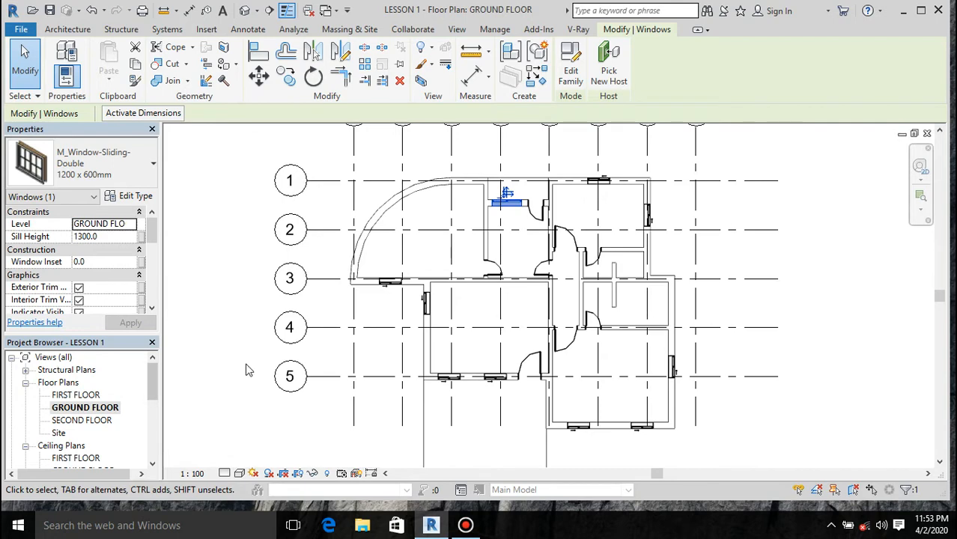
scroll(450, 346, "down", 1)
scroll(450, 347, "down", 1)
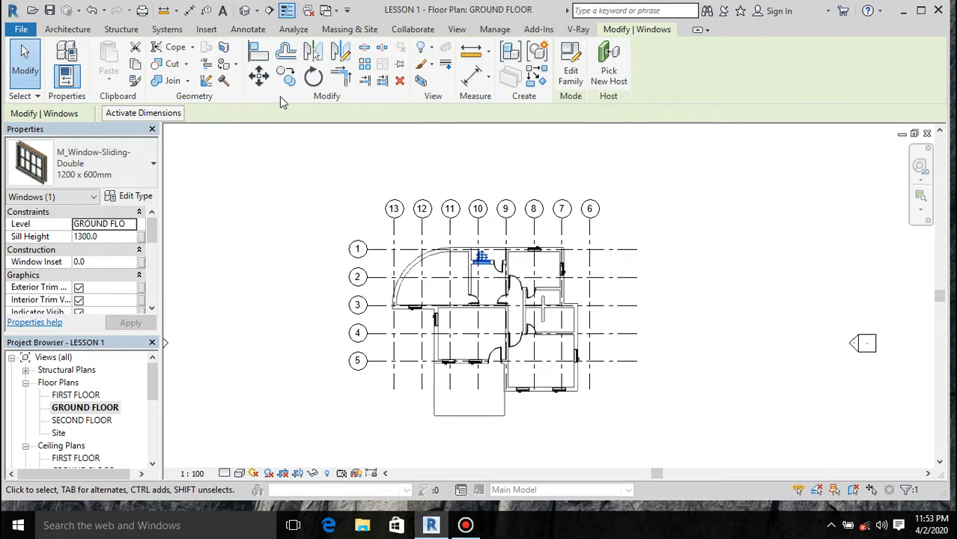
Start an aligned dimension string across the plan's upper part, referencing the exterior wall at grid 7 and the next two partition walls toward grid 11.
left_click(246, 30)
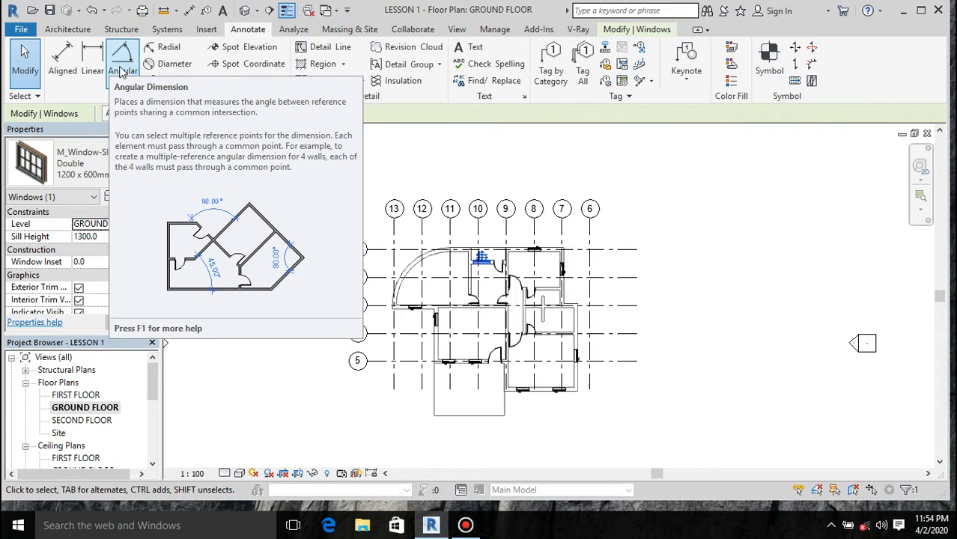
left_click(64, 54)
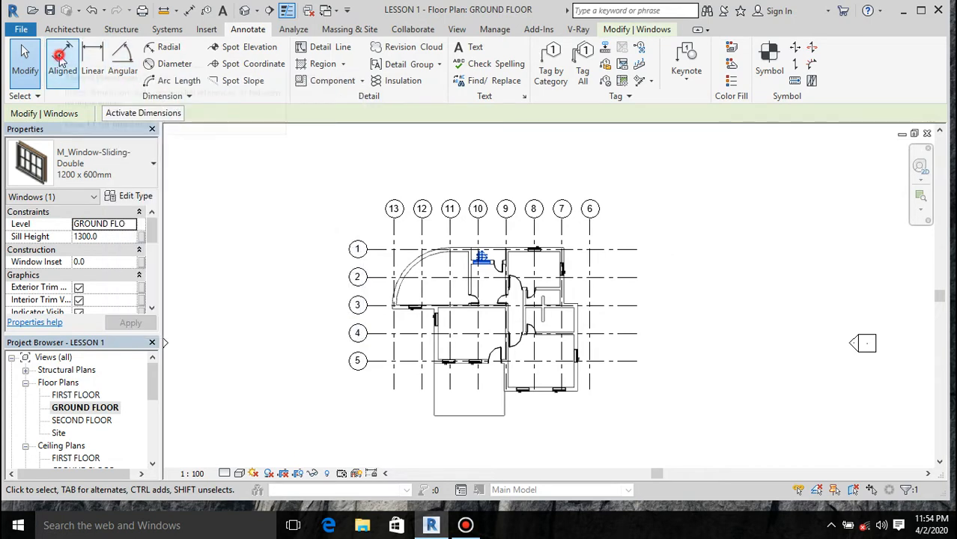
scroll(500, 268, "up", 3)
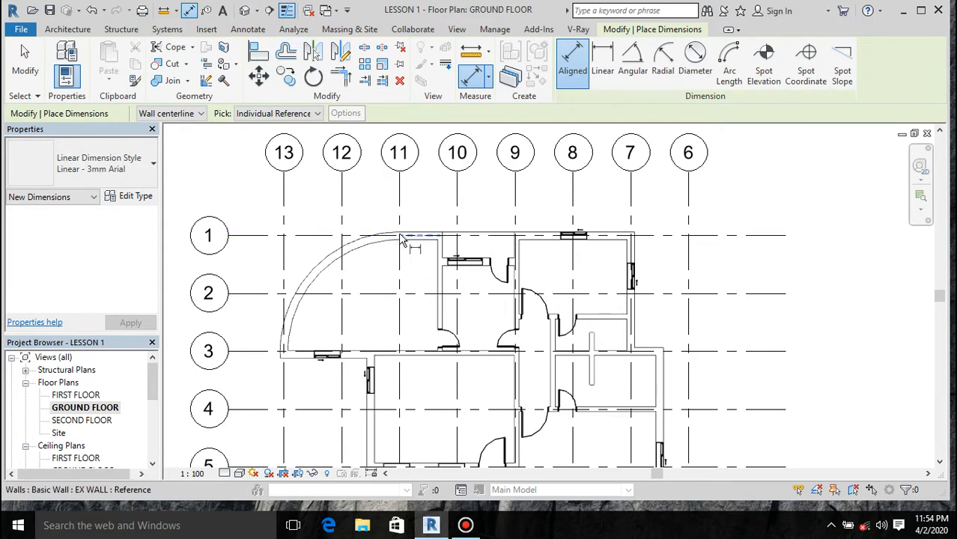
scroll(399, 236, "up", 2)
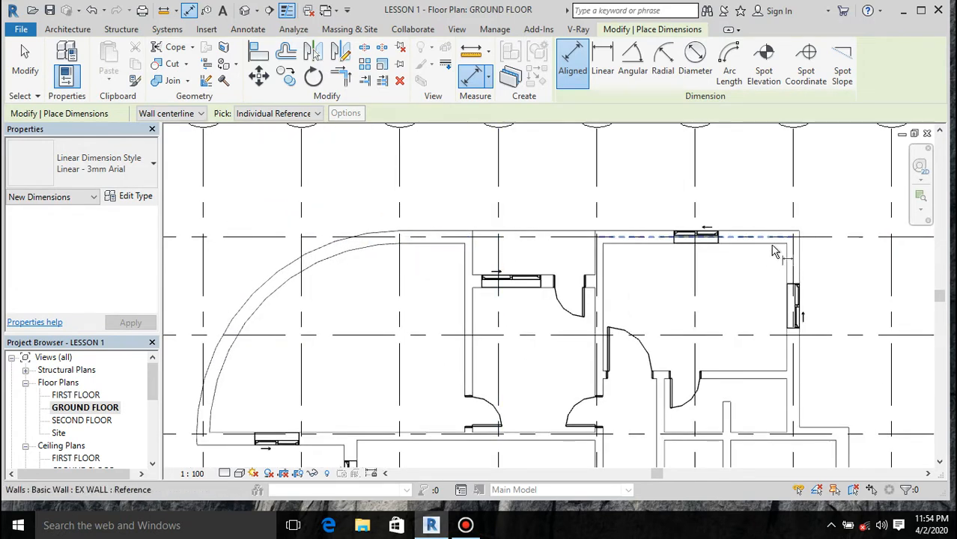
left_click(795, 269)
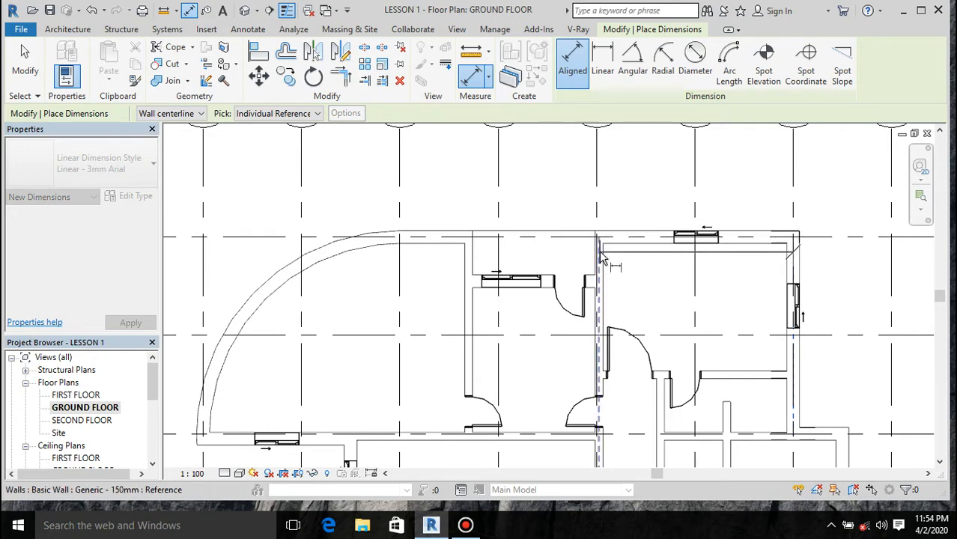
scroll(602, 259, "up", 2)
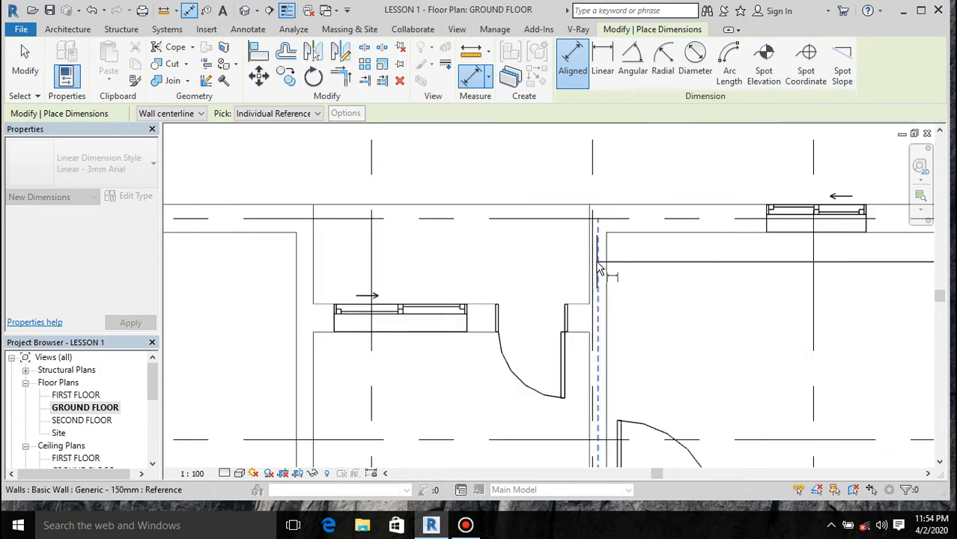
left_click(605, 260)
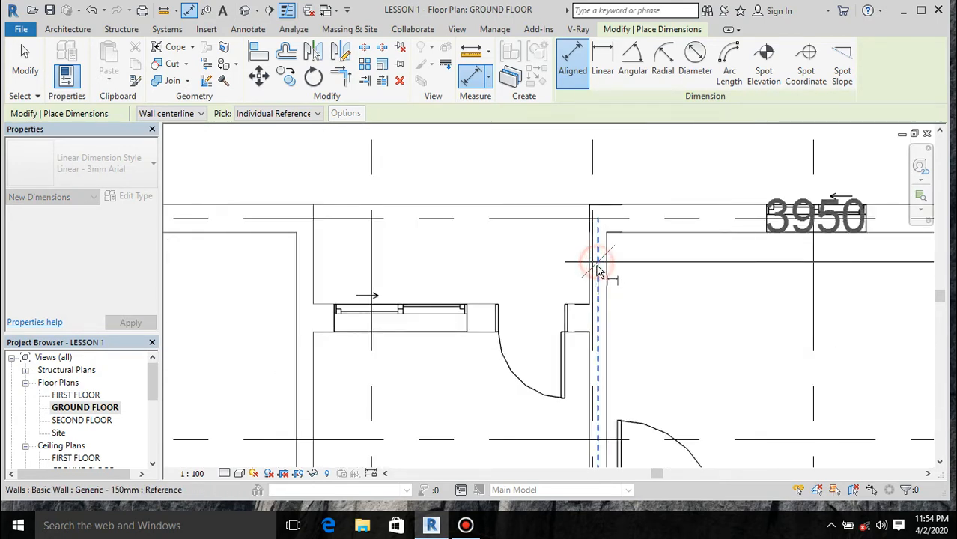
left_click(307, 322)
scroll(372, 313, "down", 2)
scroll(372, 313, "down", 2)
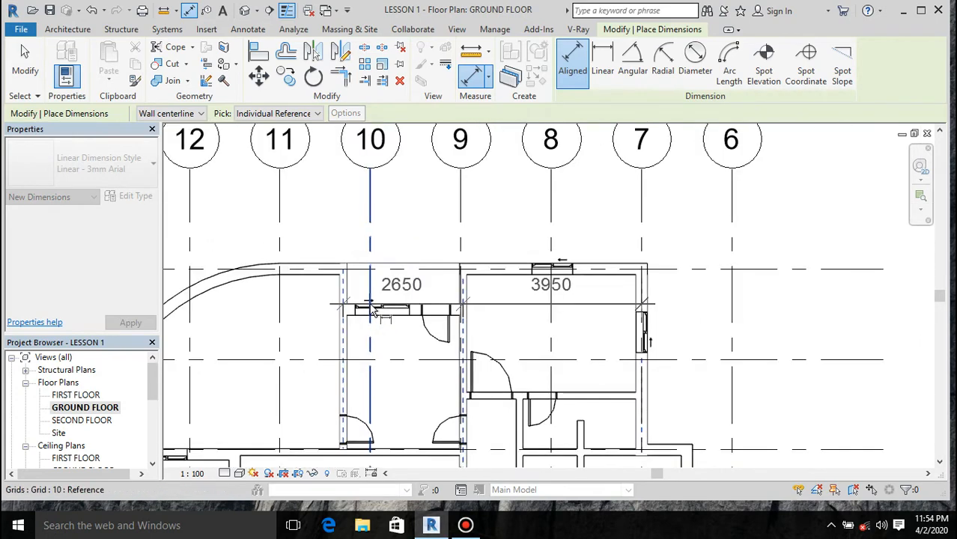
Extend the dimension string to grid 11 and place it just above the upper exterior wall.
scroll(290, 283, "up", 3)
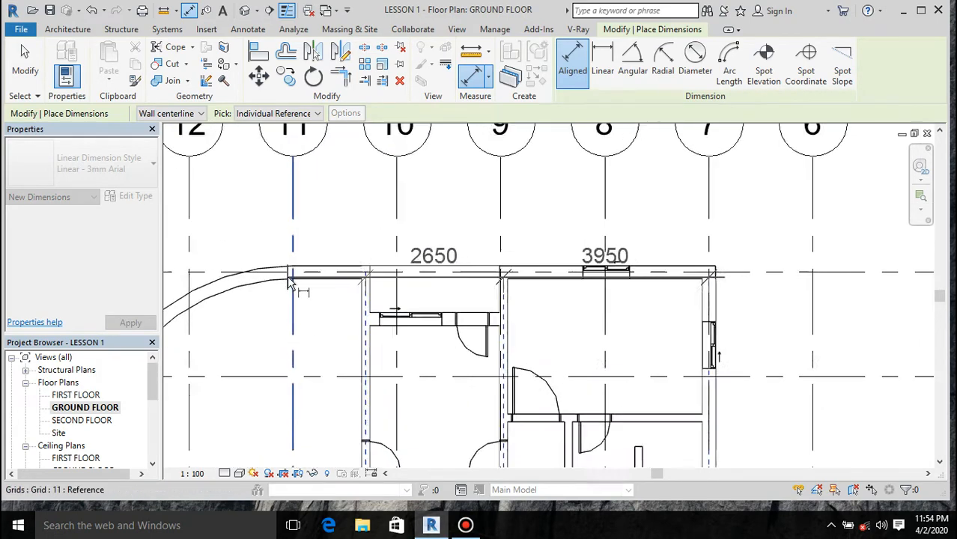
left_click(298, 311)
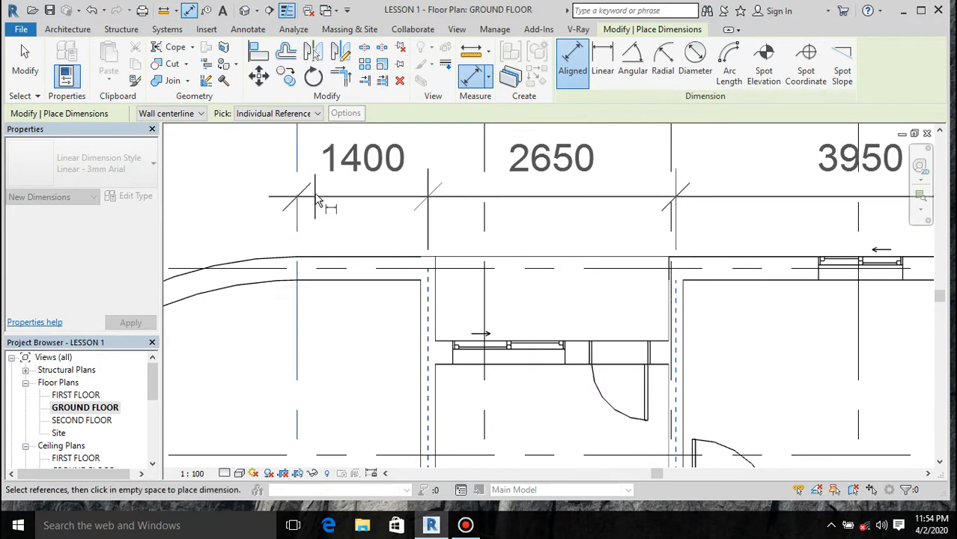
scroll(320, 225, "down", 3)
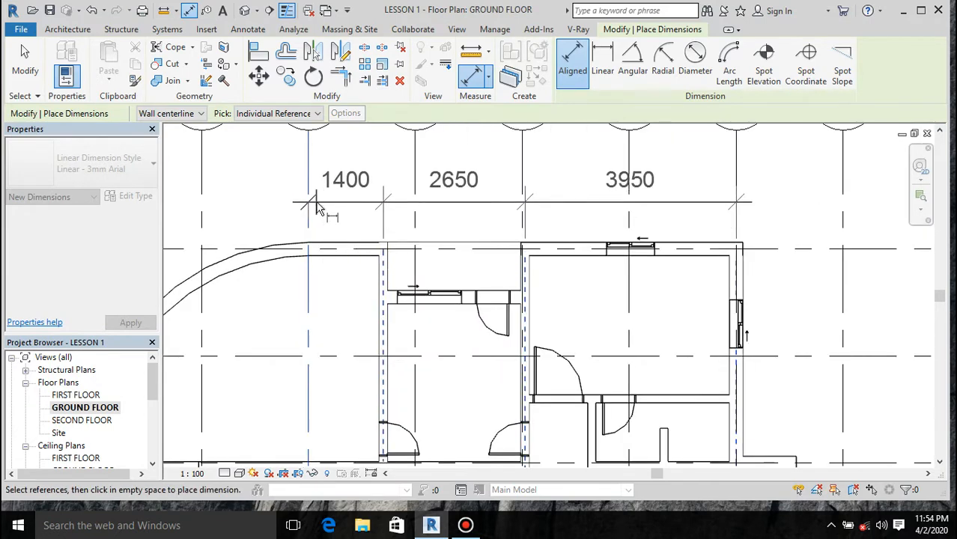
scroll(320, 217, "down", 2)
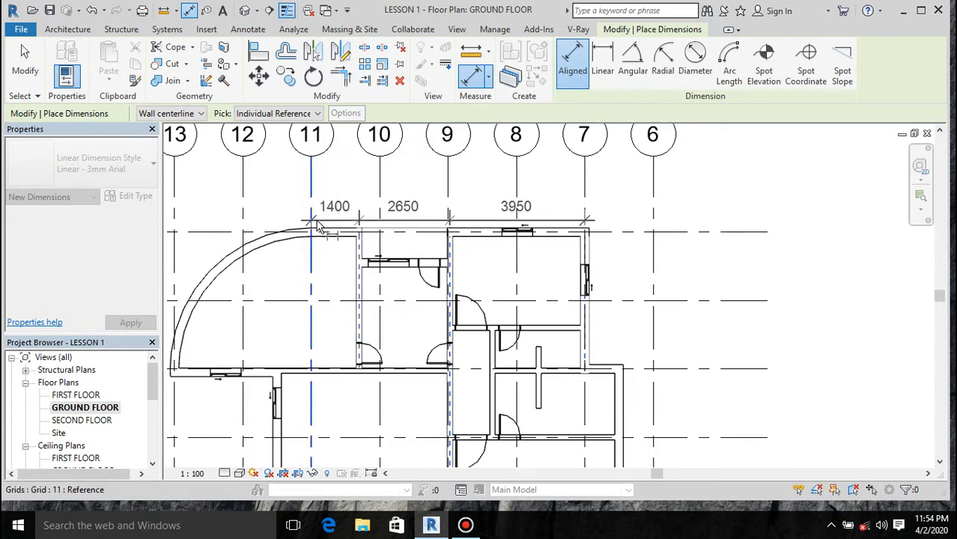
left_click(317, 218)
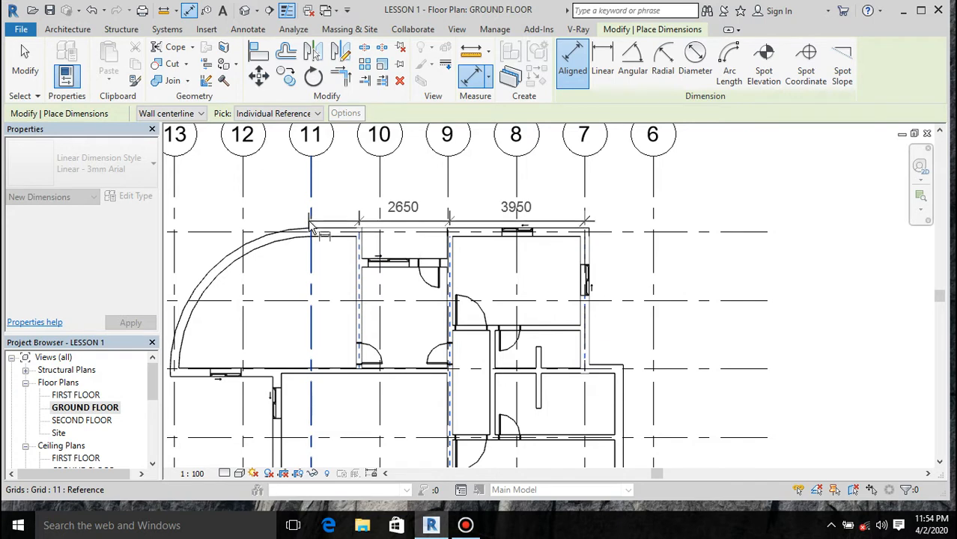
left_click(310, 224)
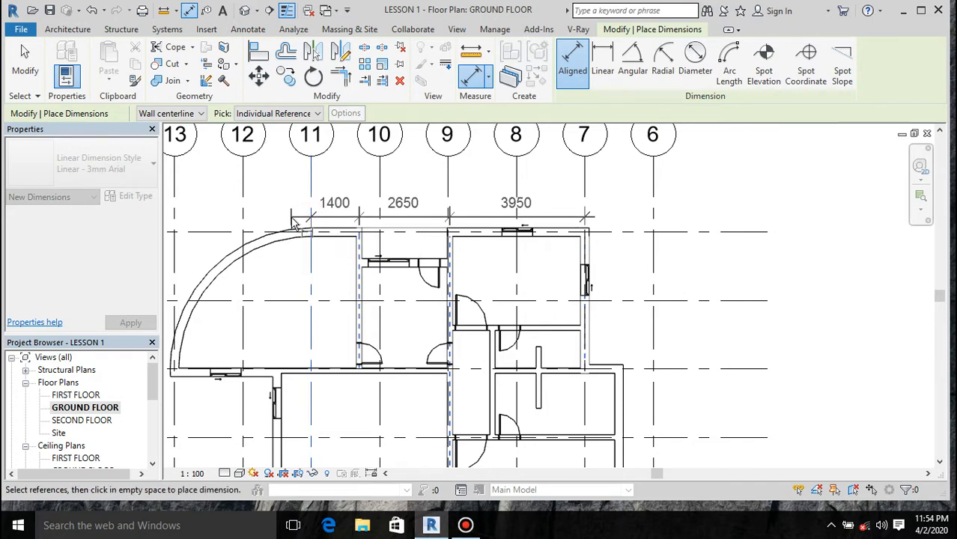
left_click(291, 219)
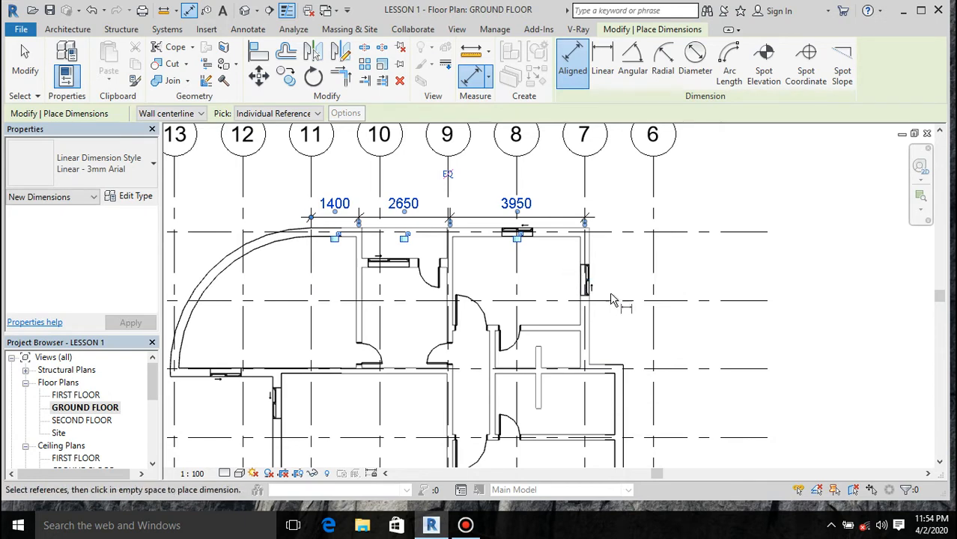
Start a second aligned dimension string from the exterior wall at grid 7 to grid 11.
scroll(591, 240, "up", 3)
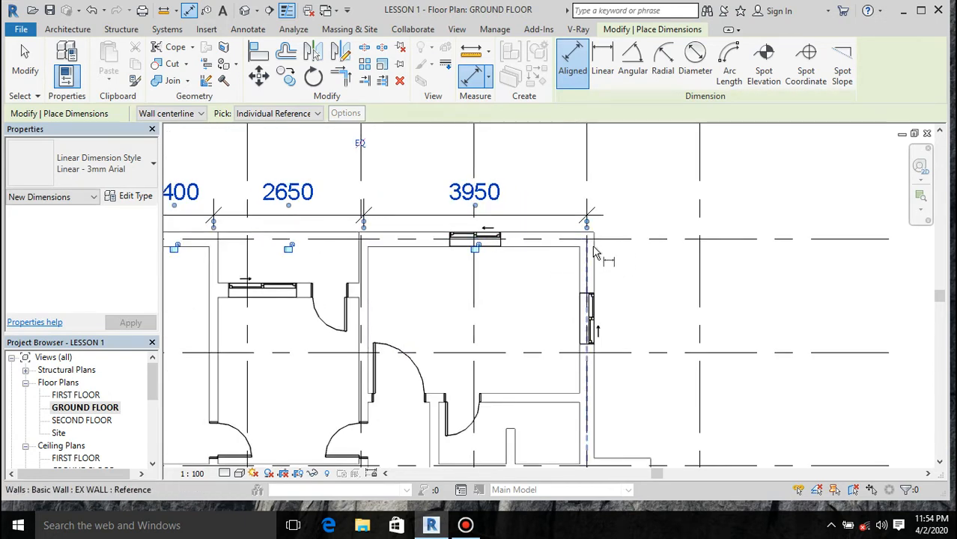
left_click(581, 269)
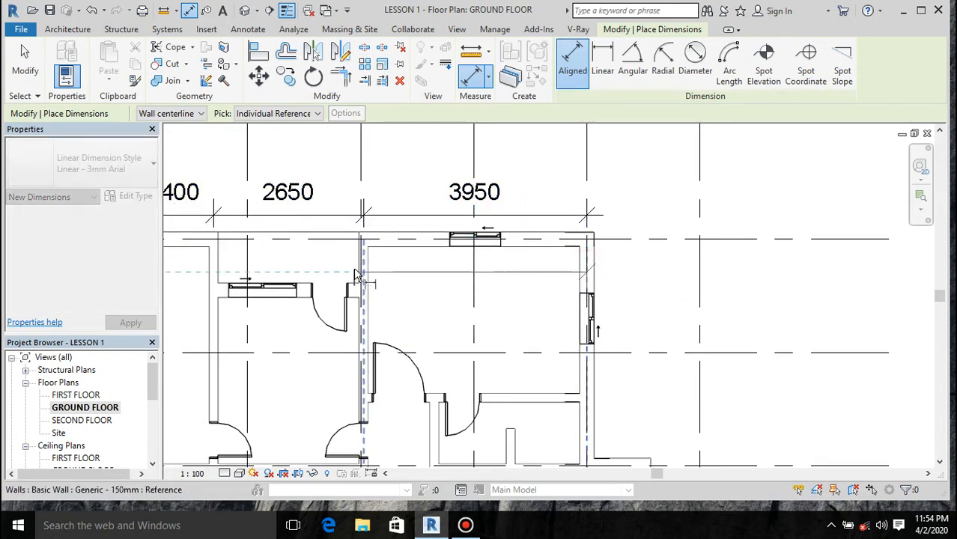
scroll(357, 278, "up", 2)
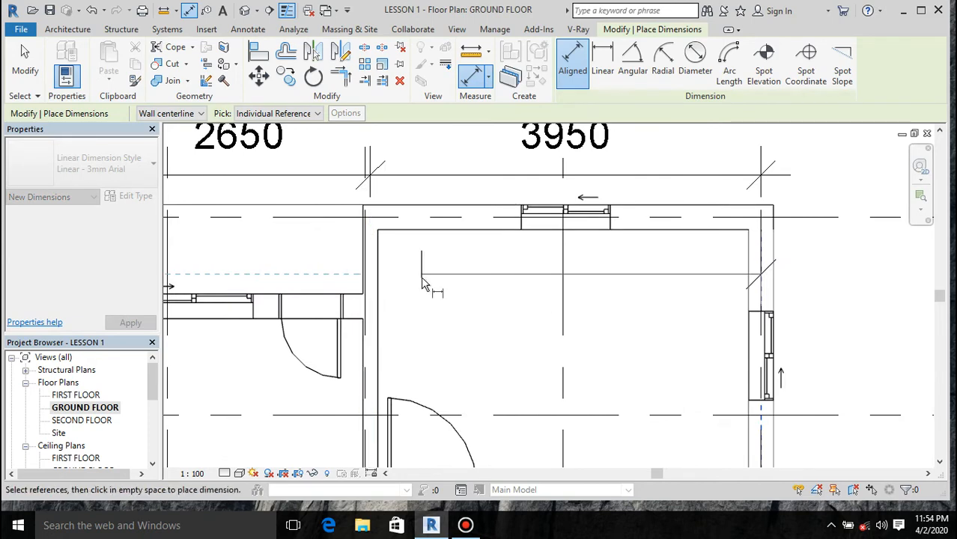
scroll(421, 278, "down", 2)
scroll(420, 281, "down", 2)
scroll(232, 285, "down", 3)
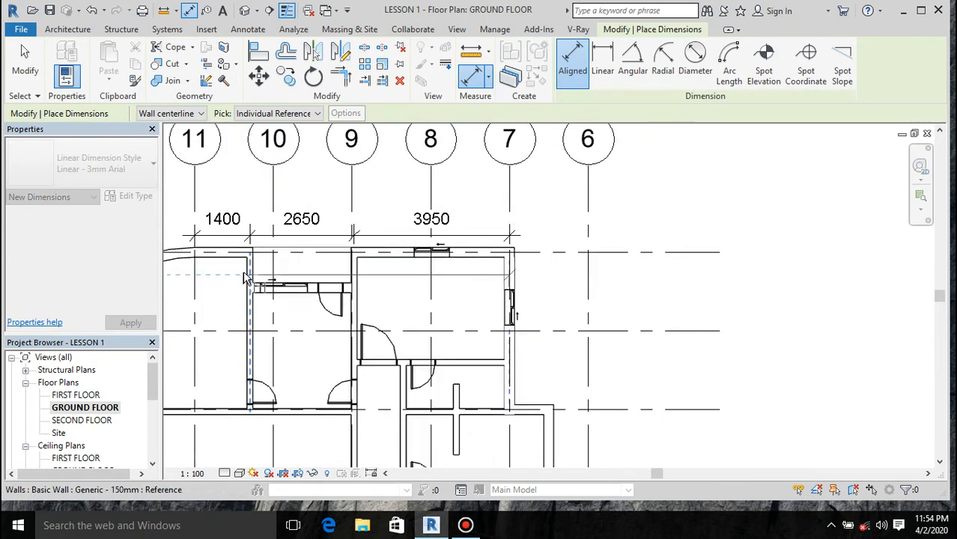
left_click(223, 285)
scroll(292, 266, "down", 5)
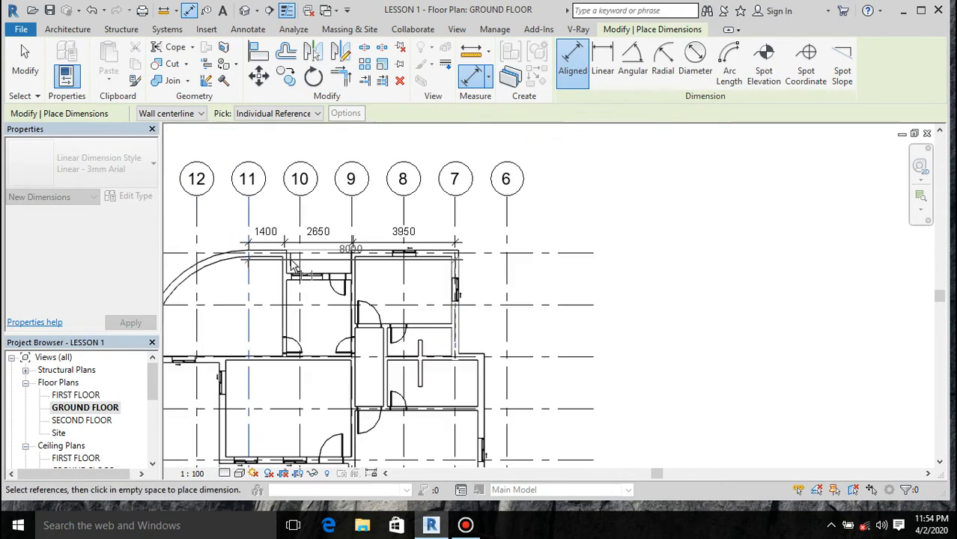
Add grids 13 and 12 to the second dimension string and place it above the first one.
left_click(194, 266)
scroll(211, 221, "up", 2)
scroll(209, 230, "up", 2)
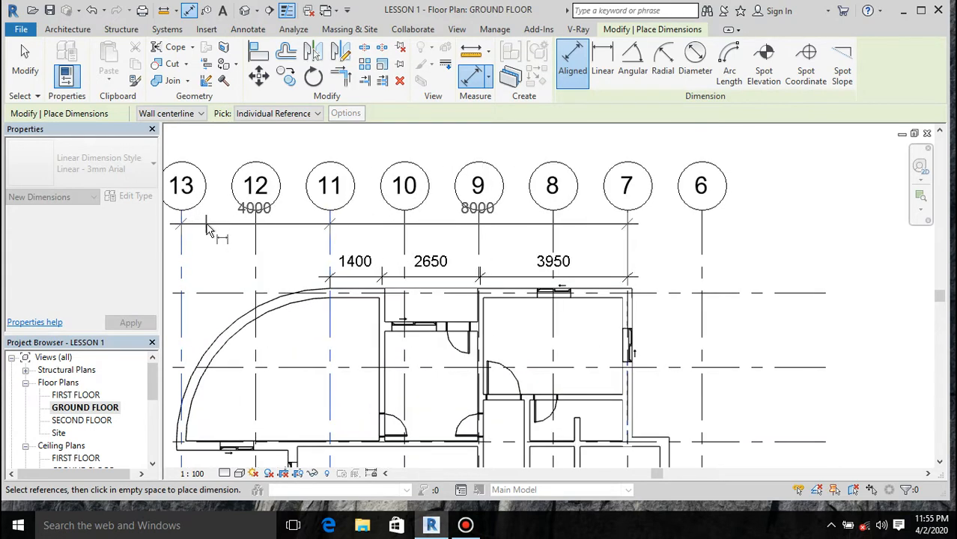
left_click(258, 255)
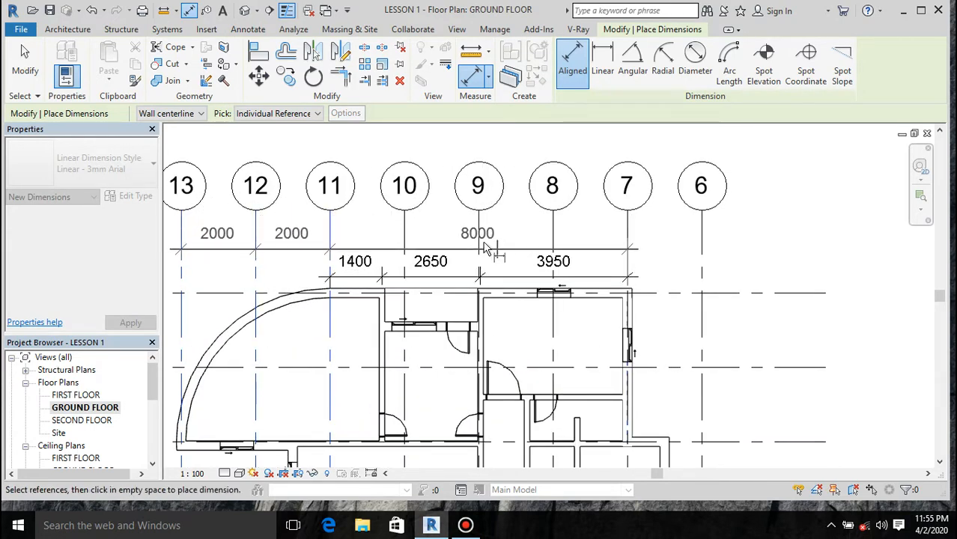
scroll(414, 273, "down", 1)
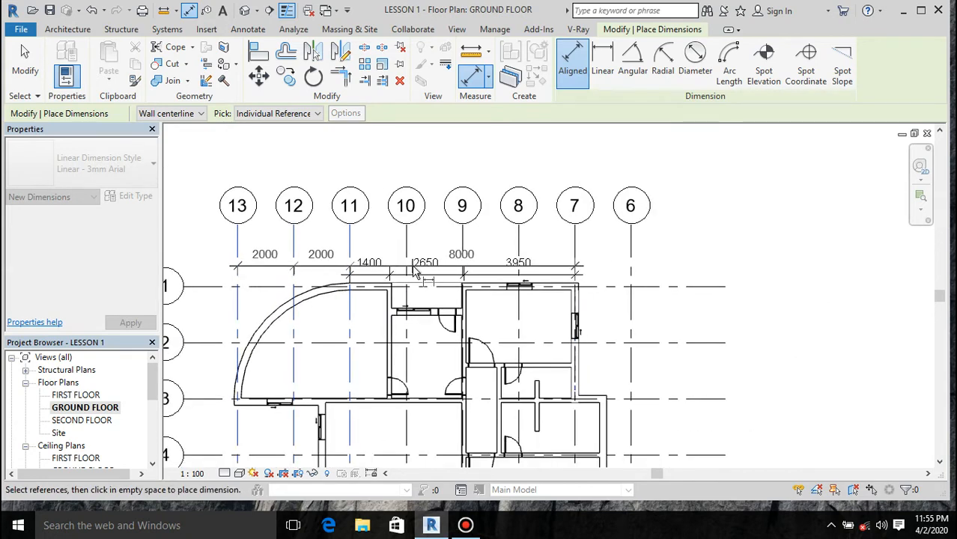
left_click(221, 257)
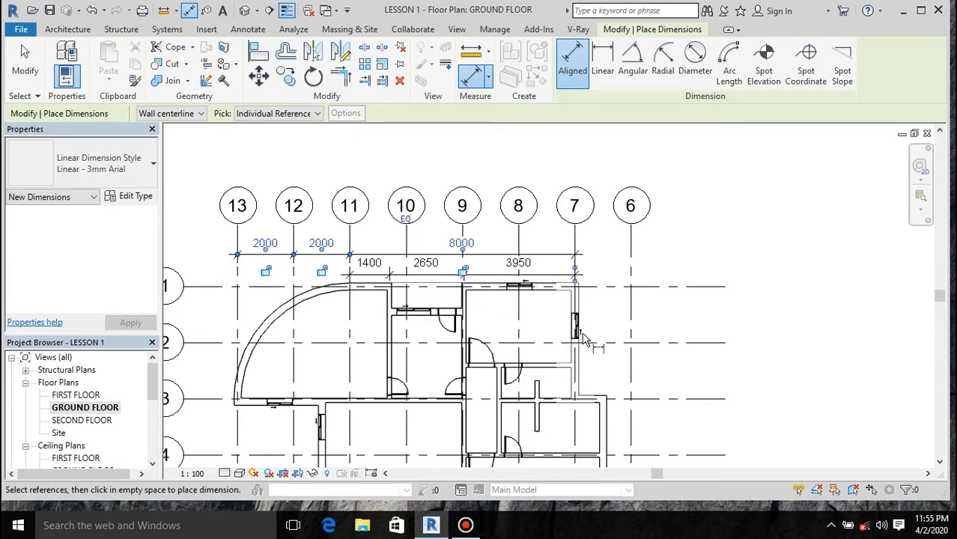
Add an overall aligned dimension from grid 7 to grid 13 above the other two strings.
left_click(574, 240)
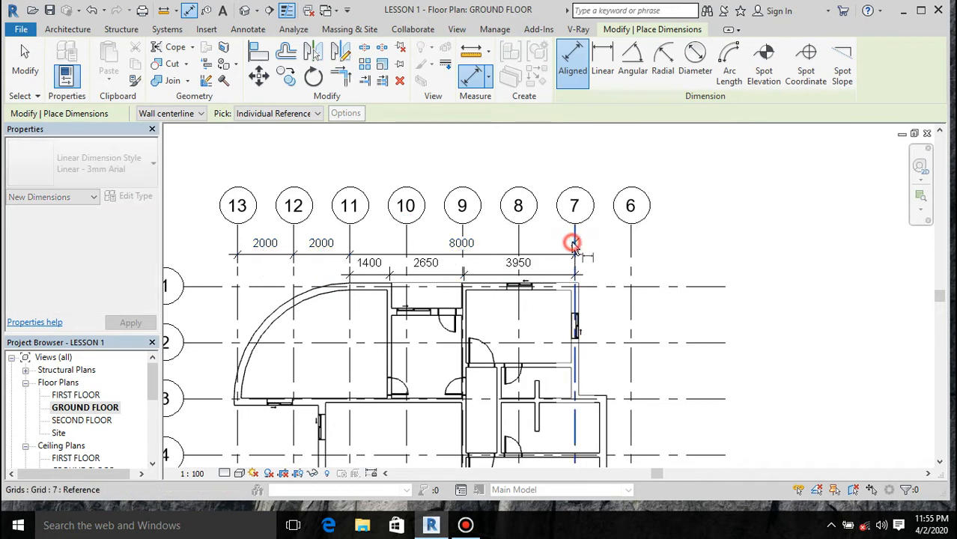
left_click(237, 239)
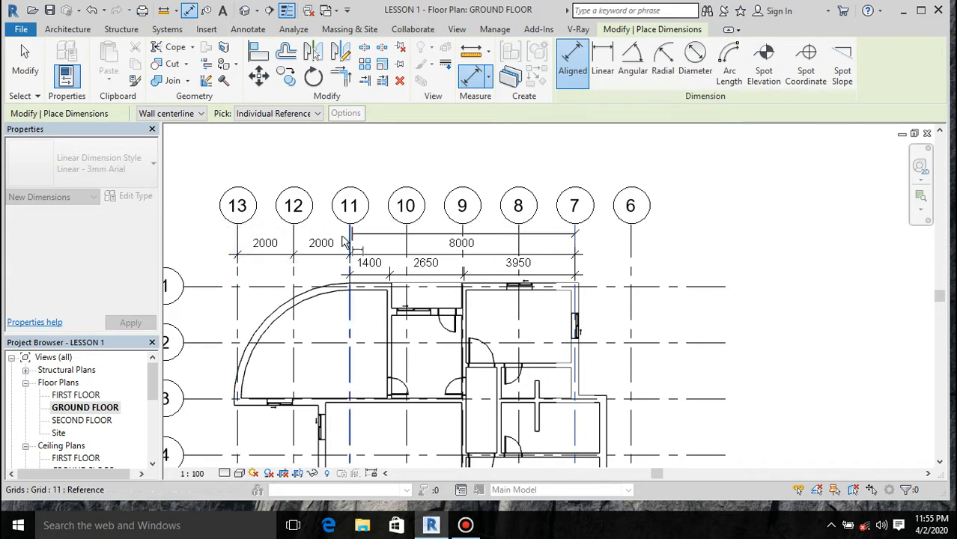
left_click(218, 241)
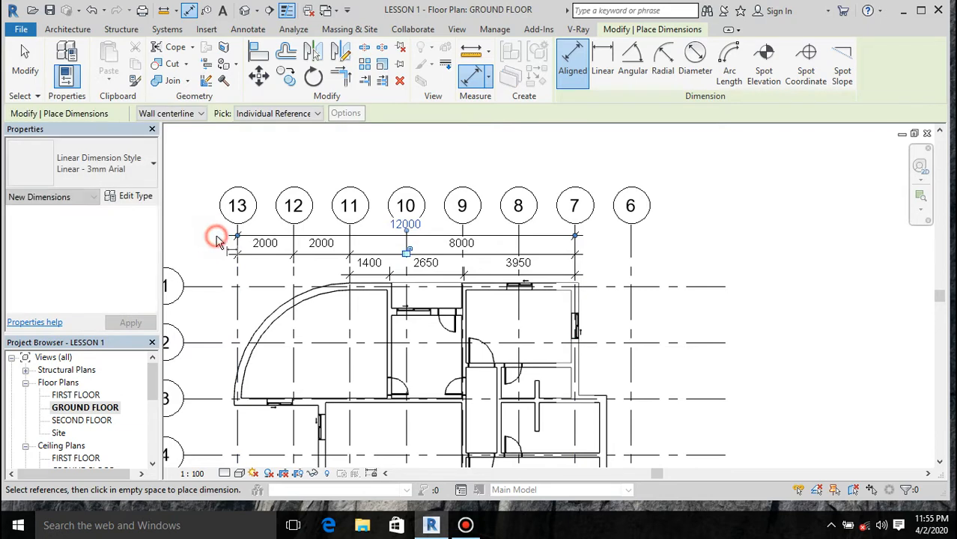
key("Escape")
key("Escape")
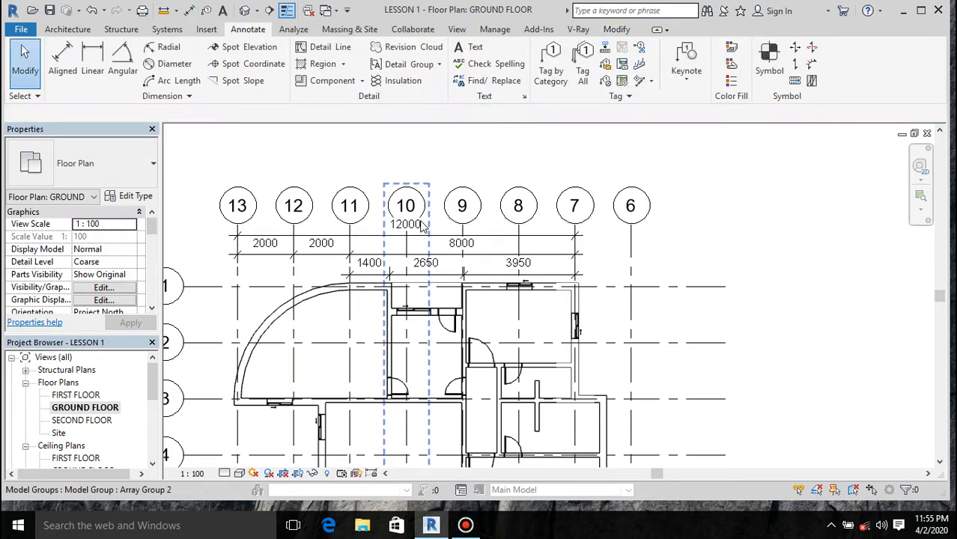
Start a horizontal aligned dimension string from grid 13 to the living room's outer side wall and the interior wall at grid 9.
scroll(500, 218, "down", 3)
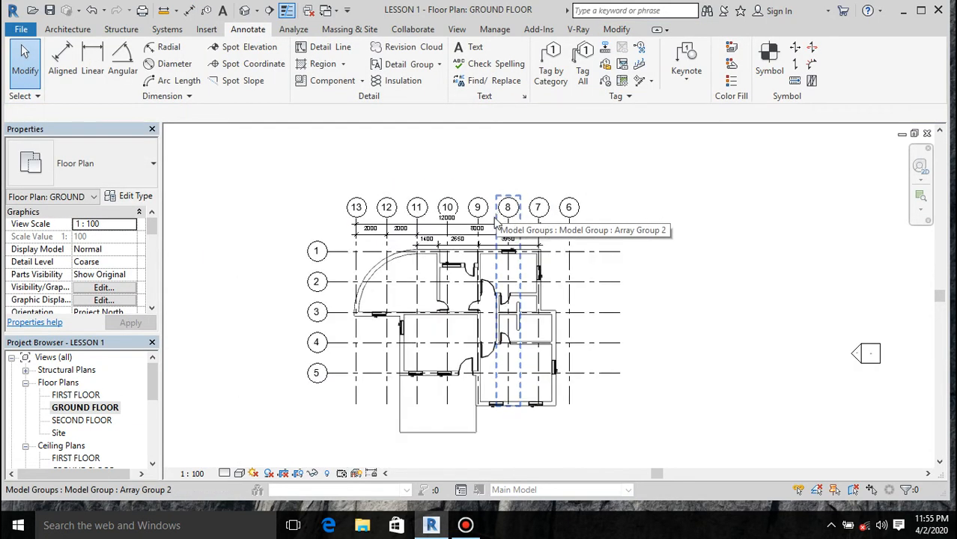
scroll(386, 389, "up", 4)
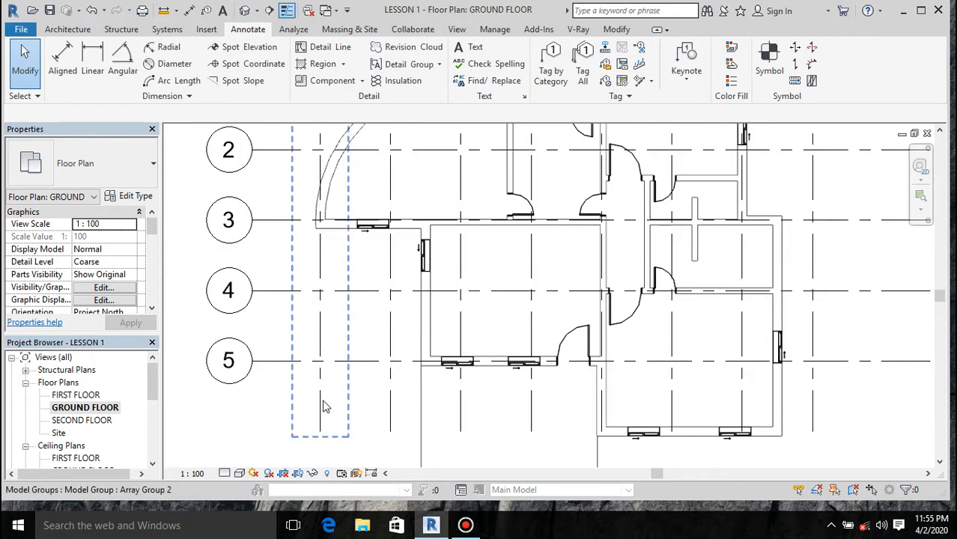
left_click(63, 58)
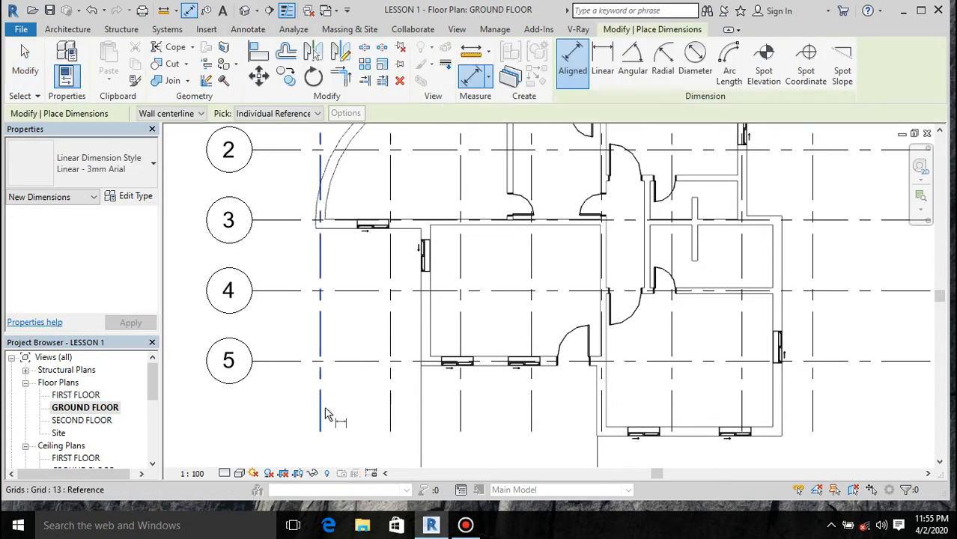
left_click(324, 412)
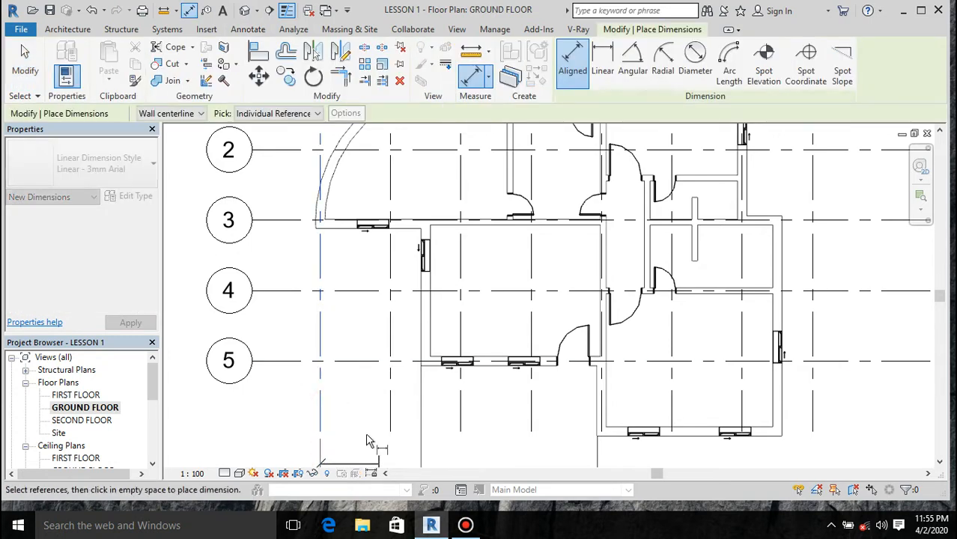
scroll(433, 352, "up", 3)
left_click(418, 352)
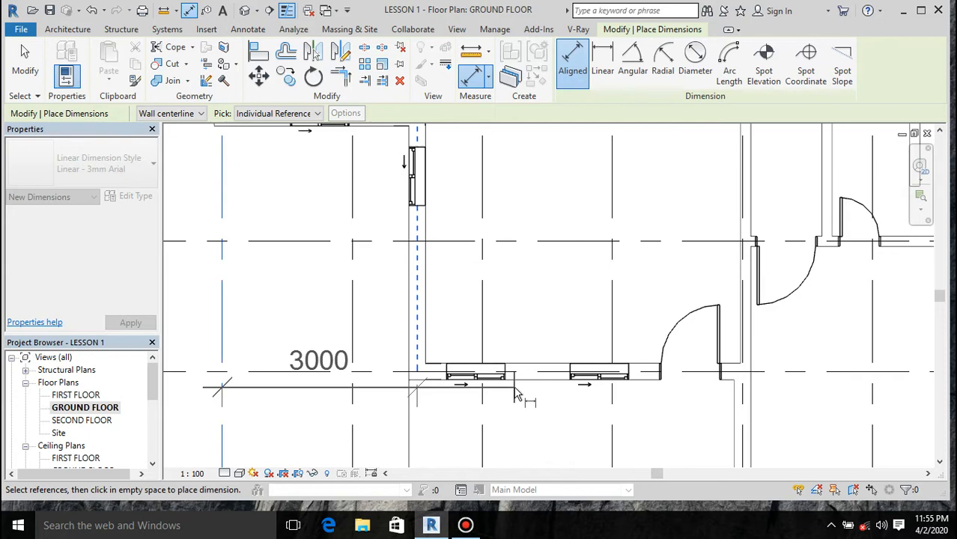
left_click(752, 253)
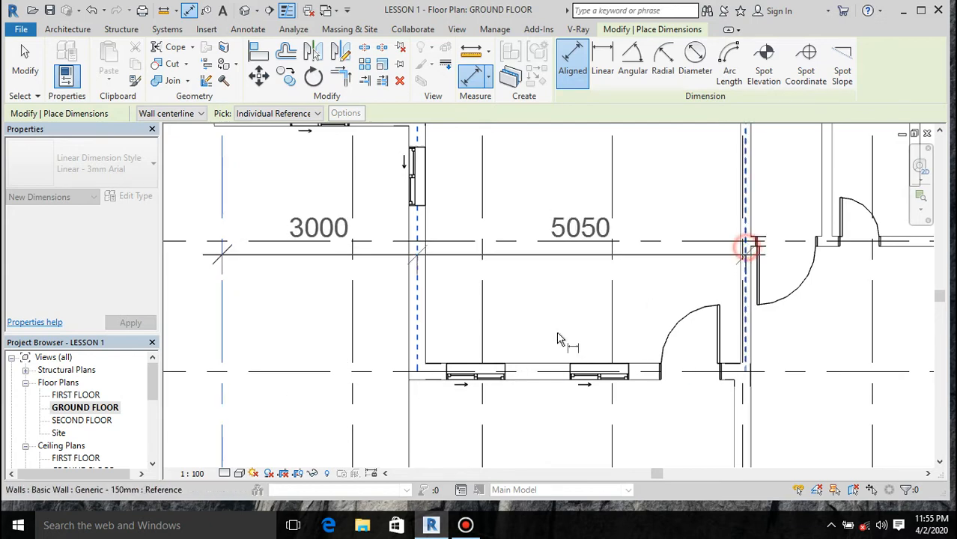
Extend the string to the corridor wall, the short partition and the exterior wall beyond grid 7, and place it below the plan.
scroll(447, 333, "down", 3)
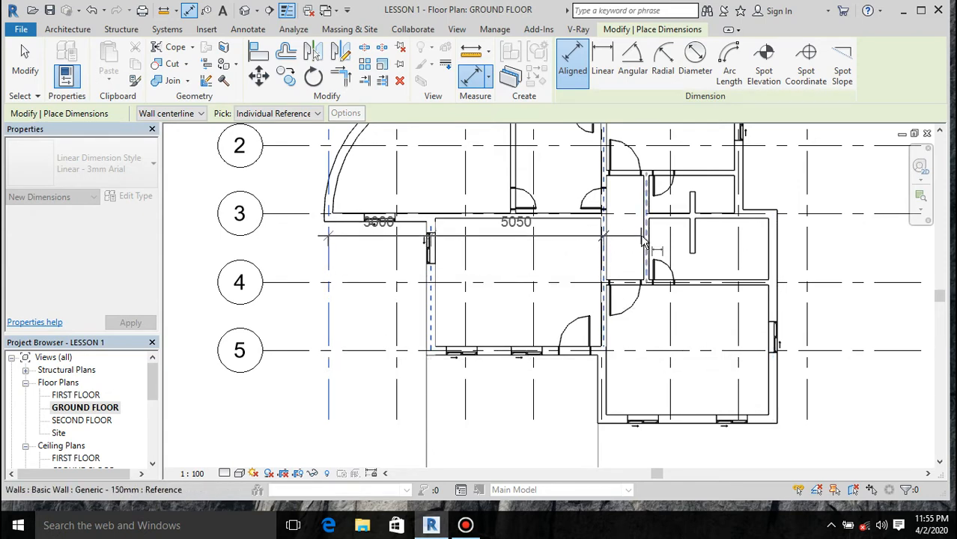
scroll(643, 255, "up", 2)
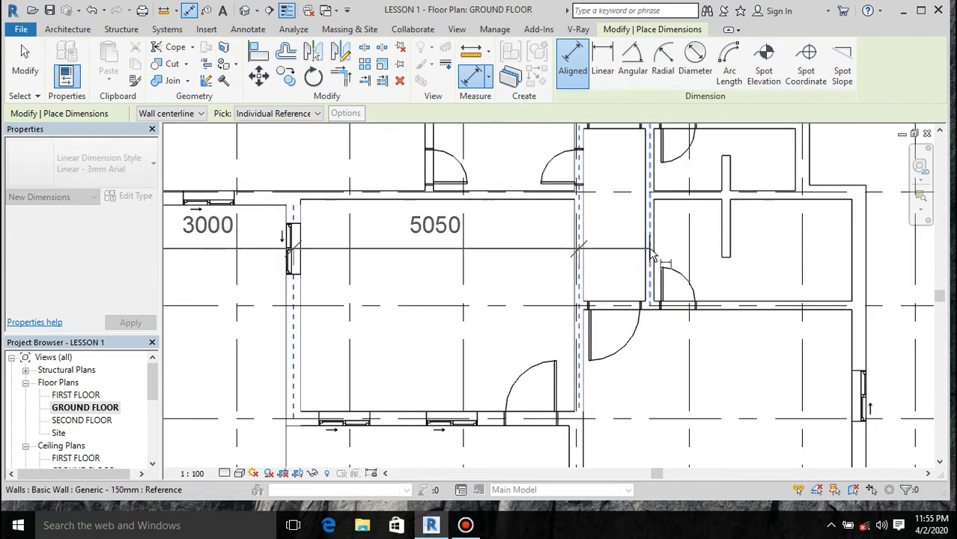
left_click(650, 251)
left_click(726, 230)
left_click(859, 294)
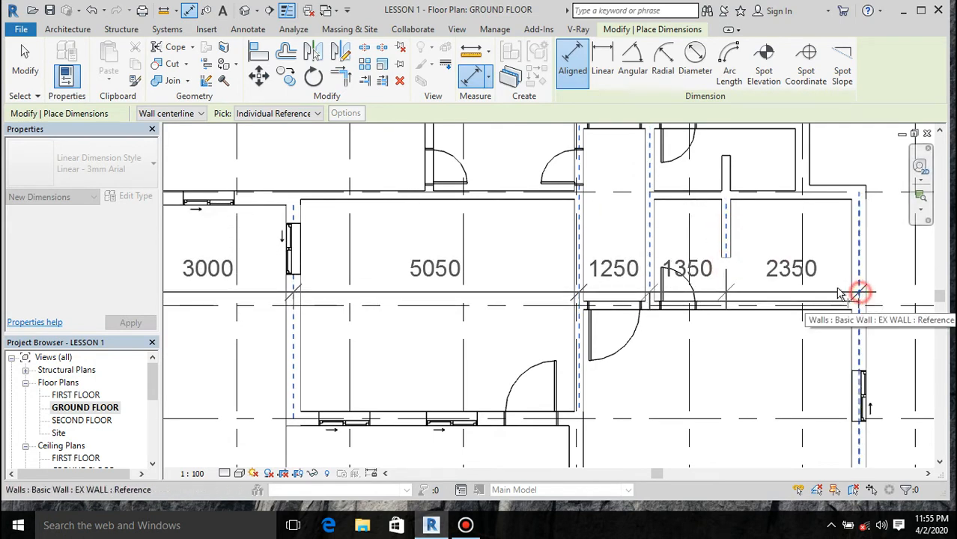
scroll(775, 234, "down", 2)
scroll(776, 234, "down", 2)
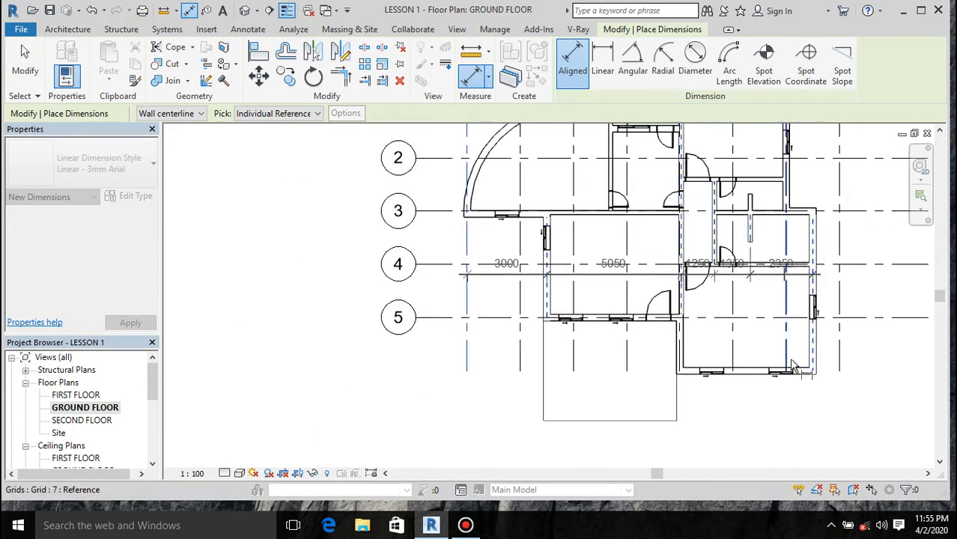
left_click(803, 408)
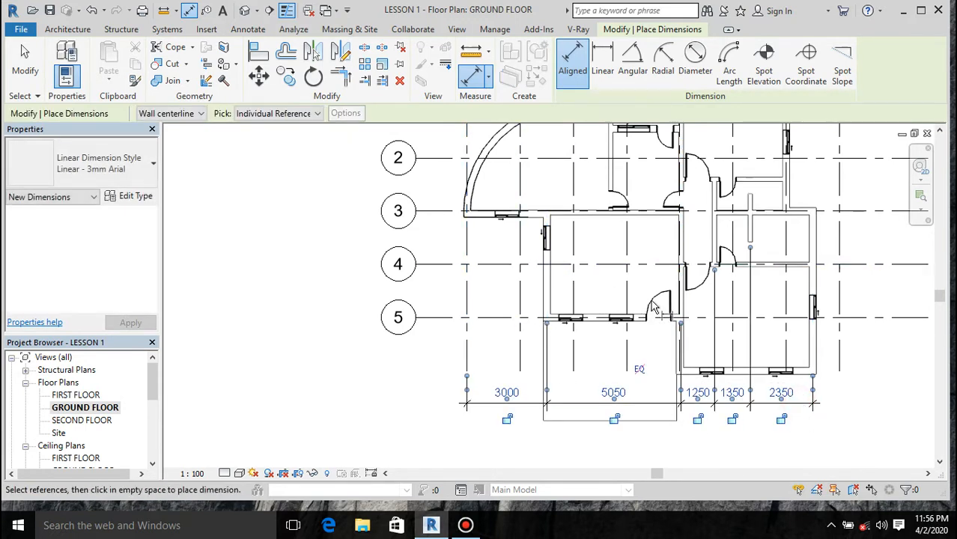
Add an overall aligned dimension from grid 13 to the exterior wall beyond grid 7, placed below the lower string.
left_click(469, 230)
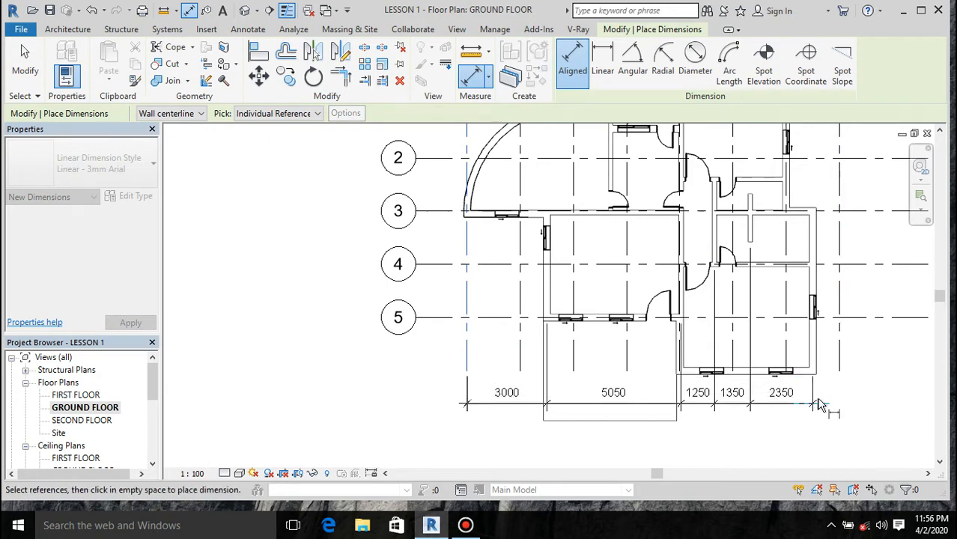
scroll(817, 403, "up", 2)
left_click(808, 333)
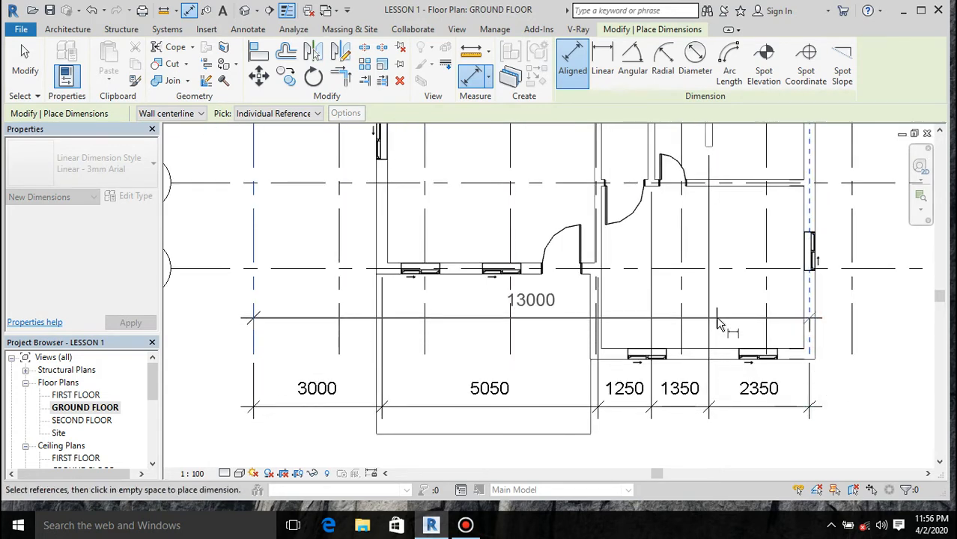
scroll(725, 318, "down", 2)
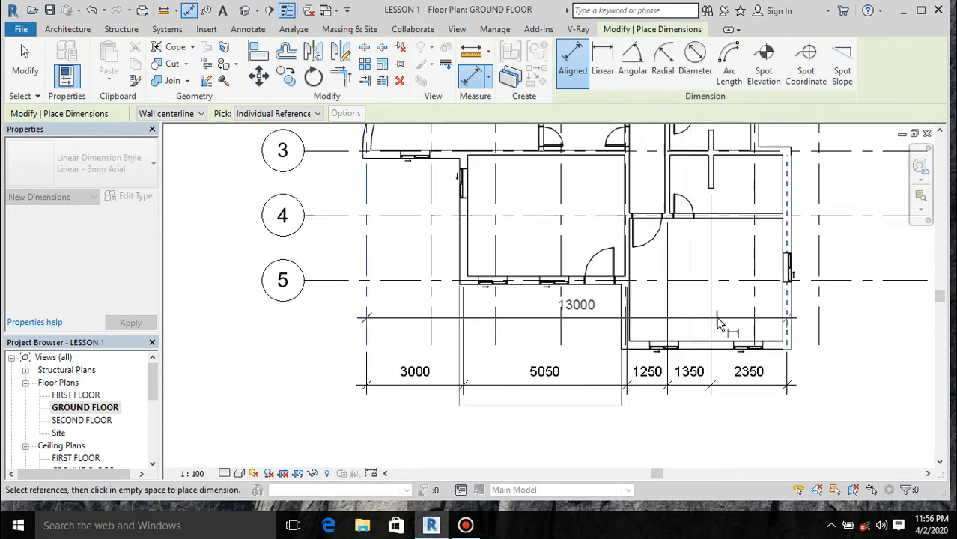
left_click(731, 408)
scroll(540, 379, "down", 3)
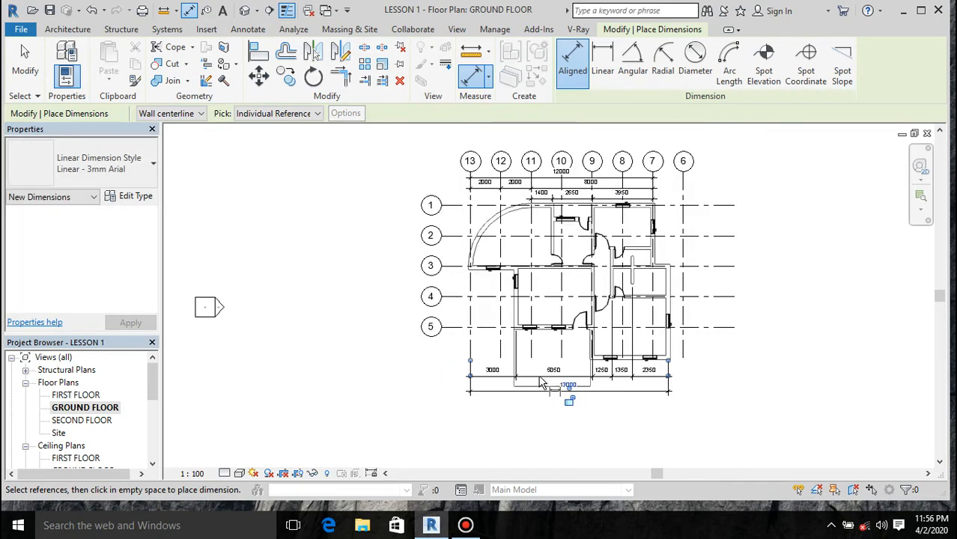
Add a vertical aligned dimension string from the exterior wall at grid 1 through the three cross walls to the lowest exterior wall, beside grid 6.
scroll(686, 203, "up", 4)
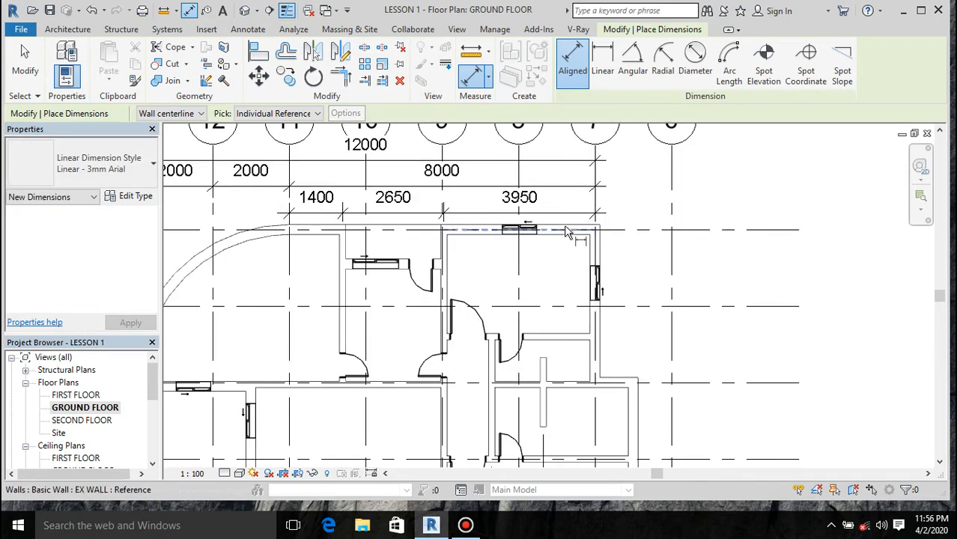
left_click(566, 232)
left_click(581, 342)
left_click(577, 394)
scroll(562, 318, "down", 2)
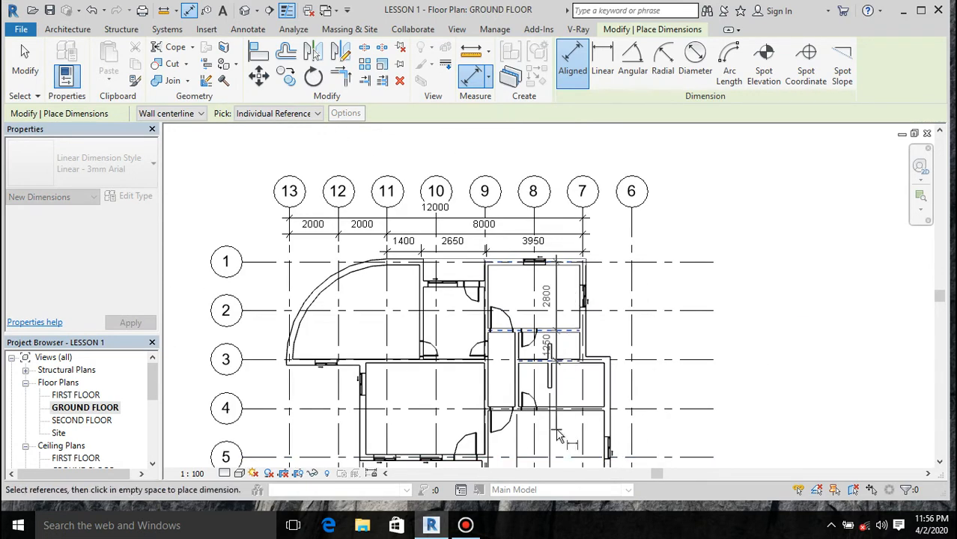
scroll(558, 437, "up", 3)
left_click(571, 367)
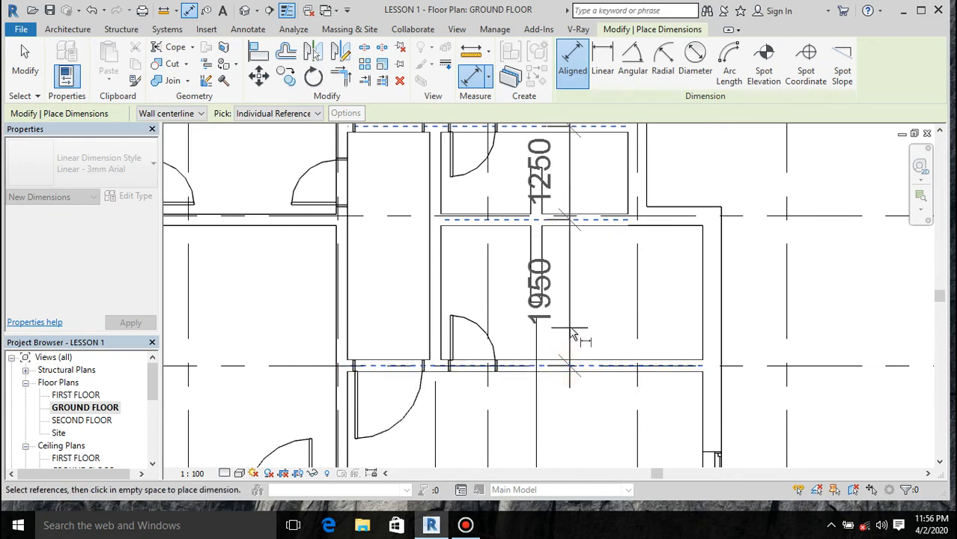
scroll(603, 314, "down", 4)
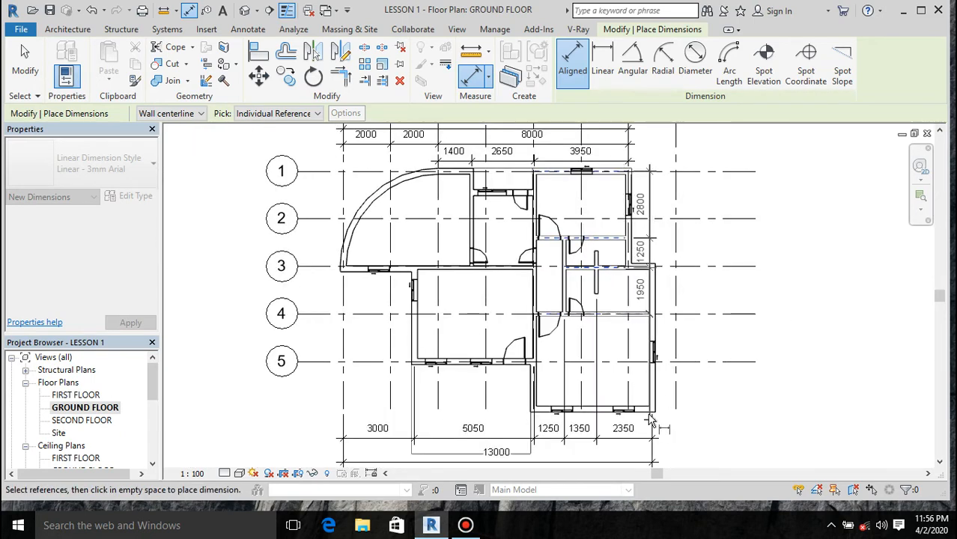
left_click(647, 411)
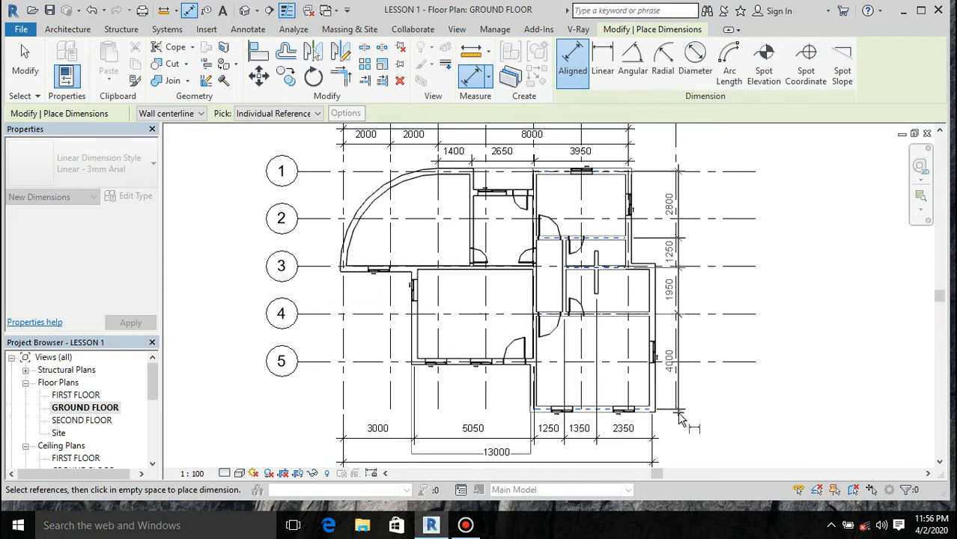
left_click(678, 418)
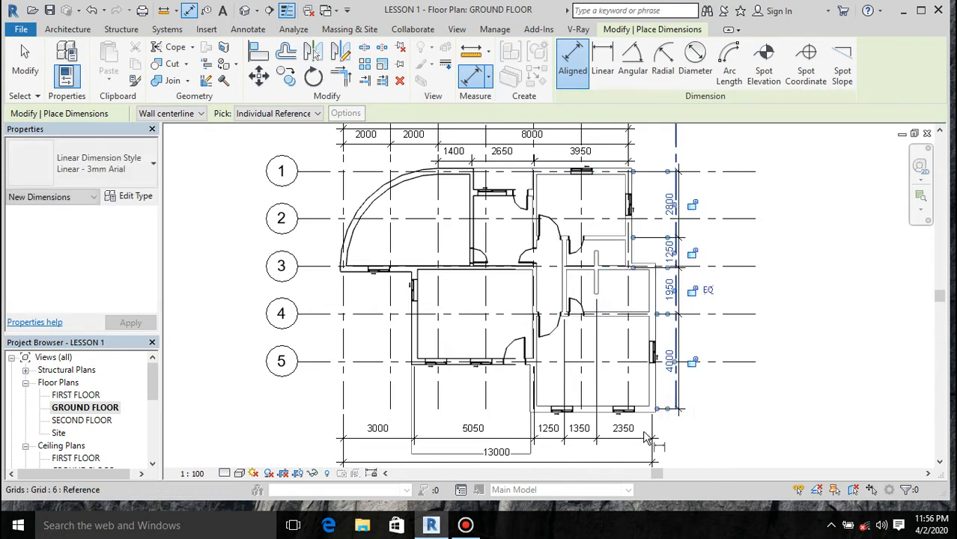
Add an overall vertical aligned dimension between the uppermost and lowest exterior walls, placed outside the vertical string, and finish aligned dimensioning.
left_click(623, 187)
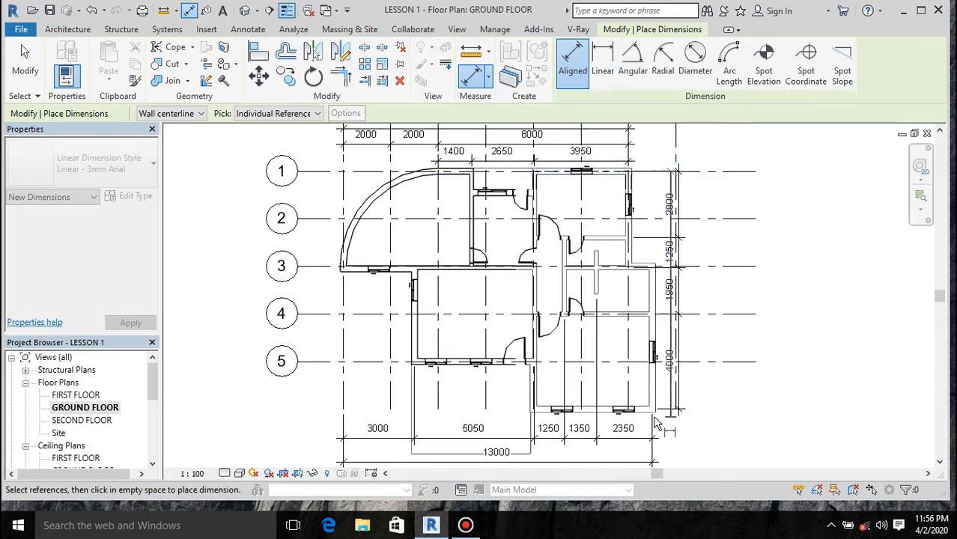
left_click(659, 411)
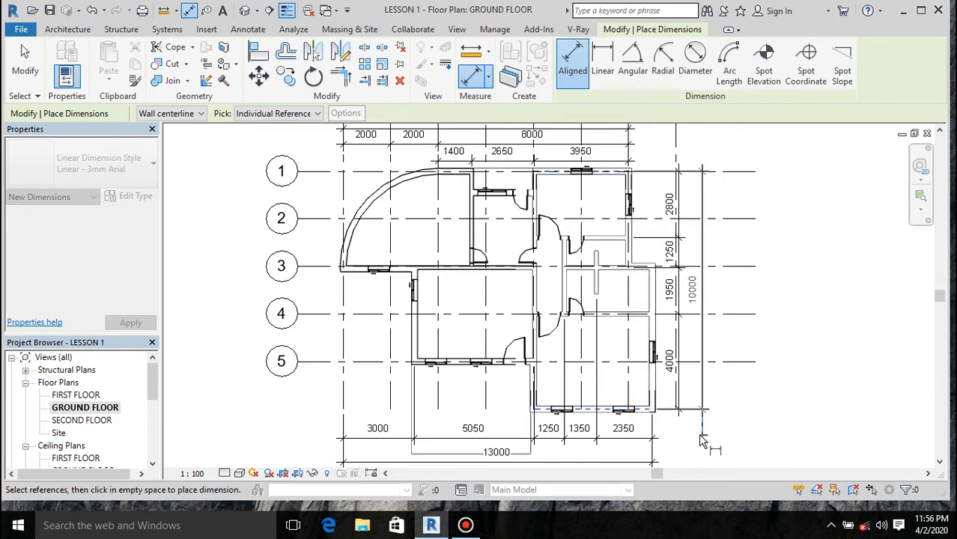
left_click(701, 440)
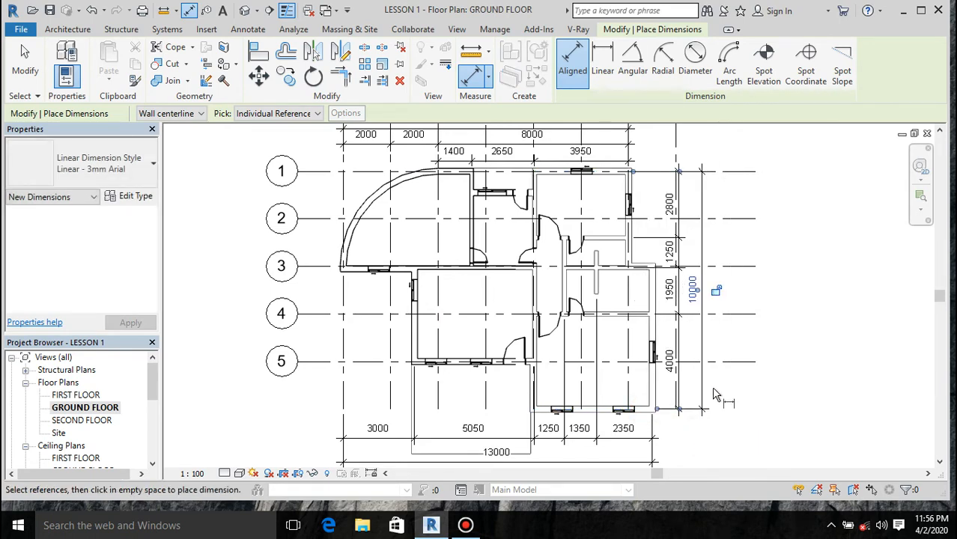
scroll(712, 386, "down", 3)
scroll(551, 295, "up", 3)
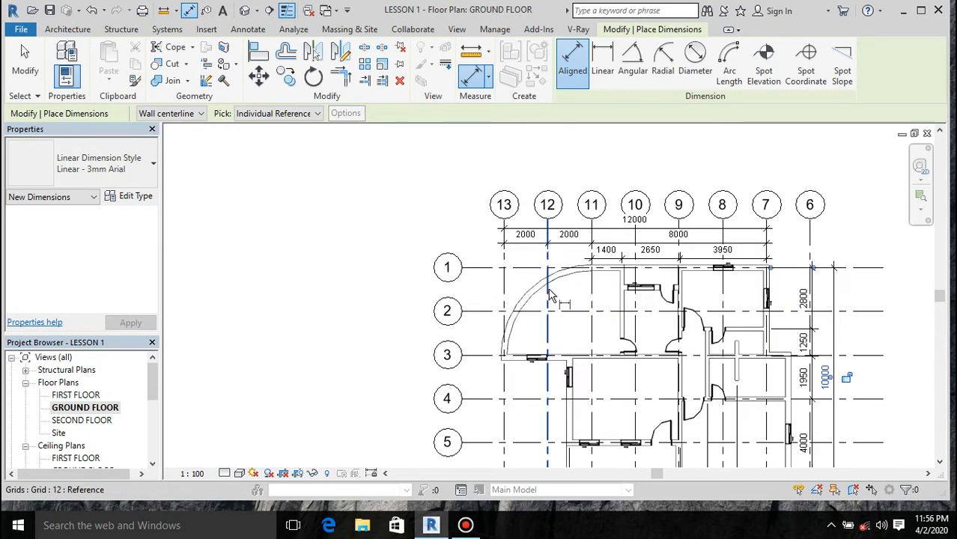
scroll(551, 296, "up", 1)
scroll(334, 285, "down", 2)
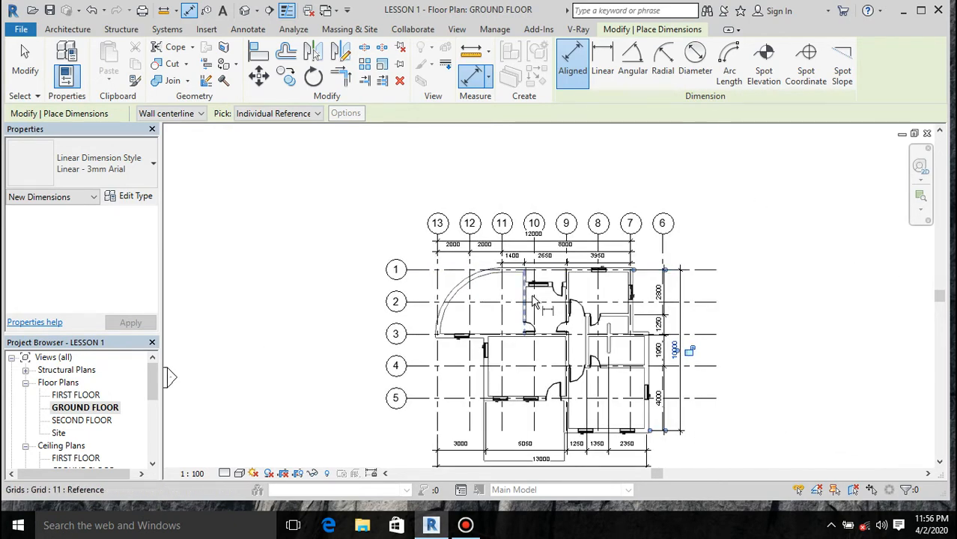
scroll(530, 300, "up", 1)
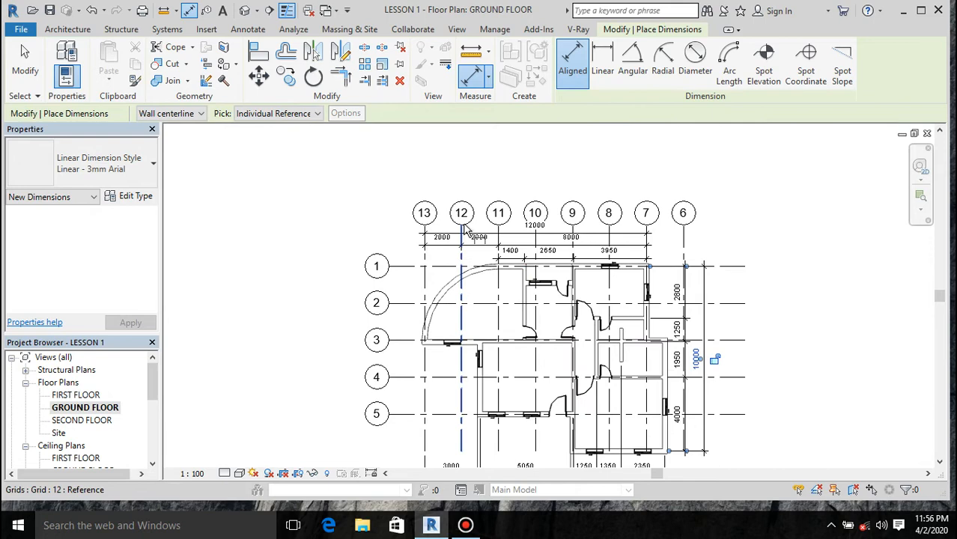
key("Escape")
key("Escape")
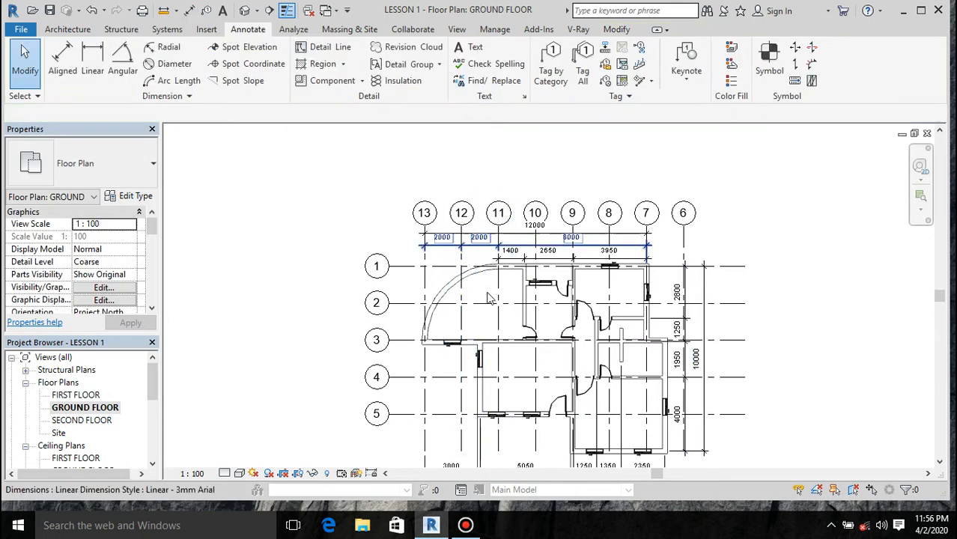
Add an angular dimension from grid 11 to the exterior wall at grid 3, placed outside the curved wall.
left_click(122, 57)
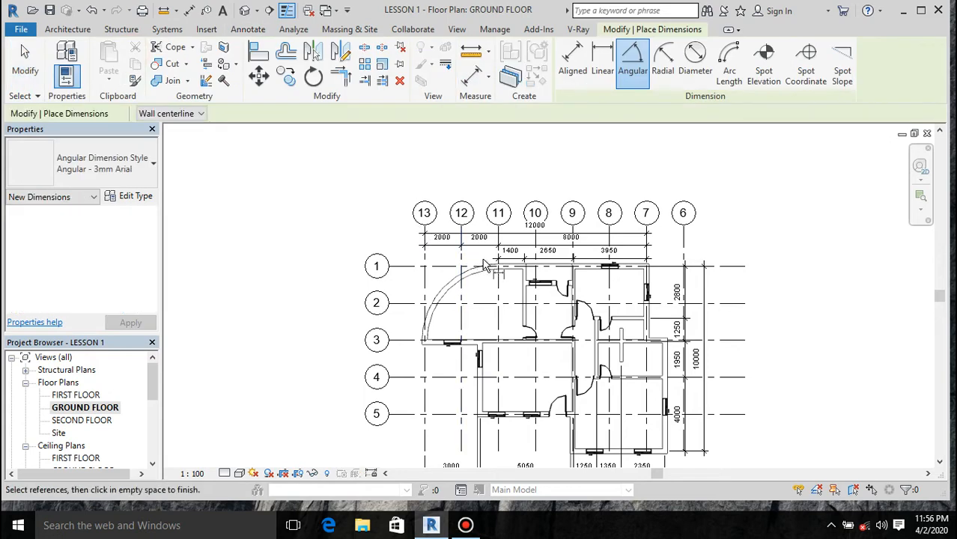
scroll(487, 264, "up", 3)
scroll(508, 279, "up", 2)
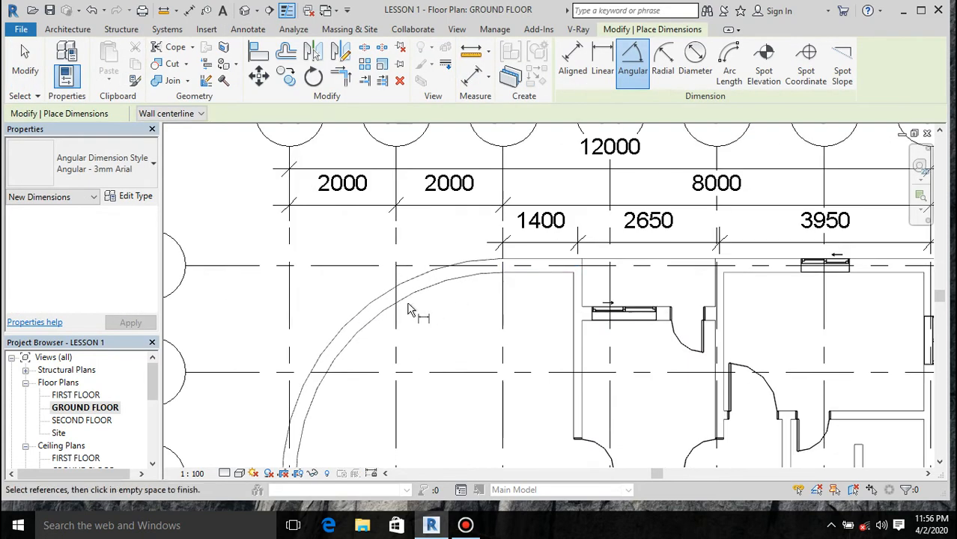
left_click(504, 292)
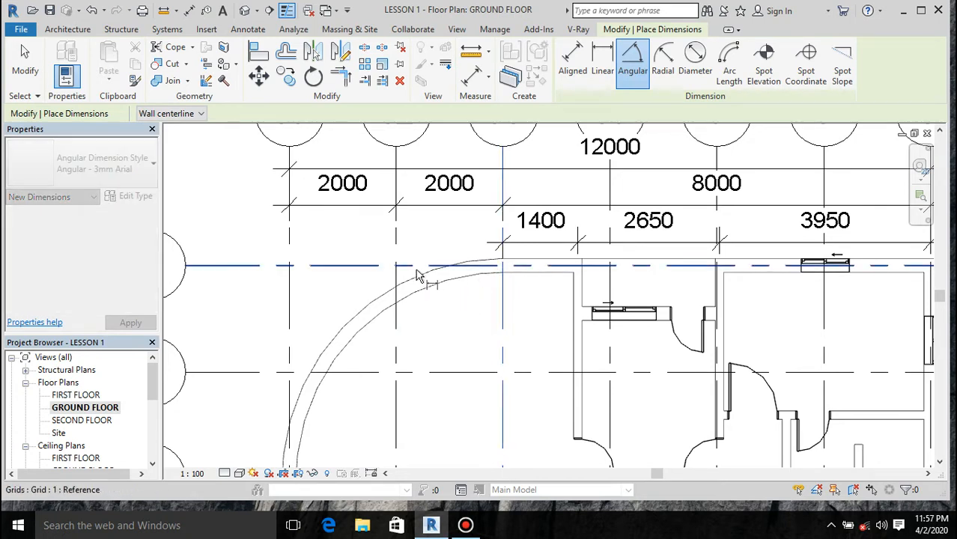
scroll(420, 270, "down", 2)
left_click(326, 419)
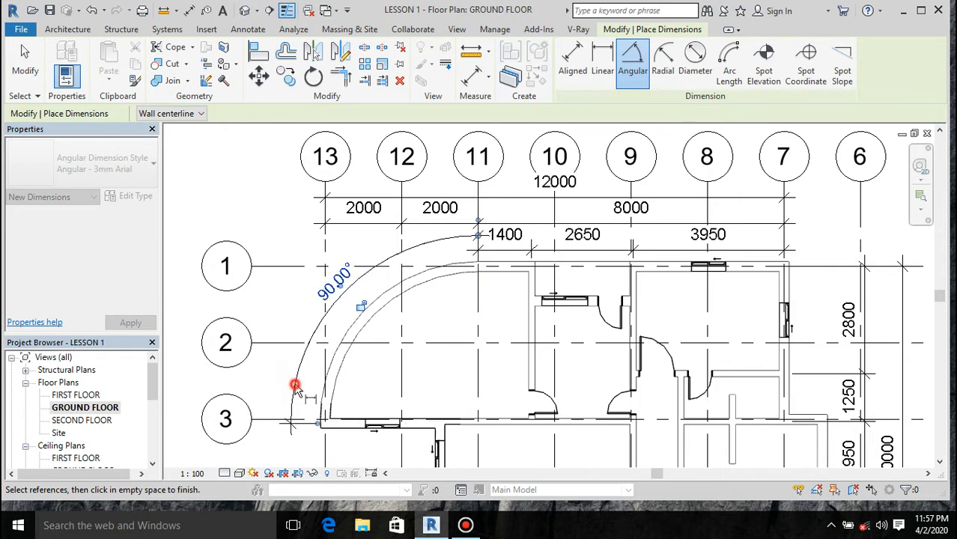
left_click(296, 386)
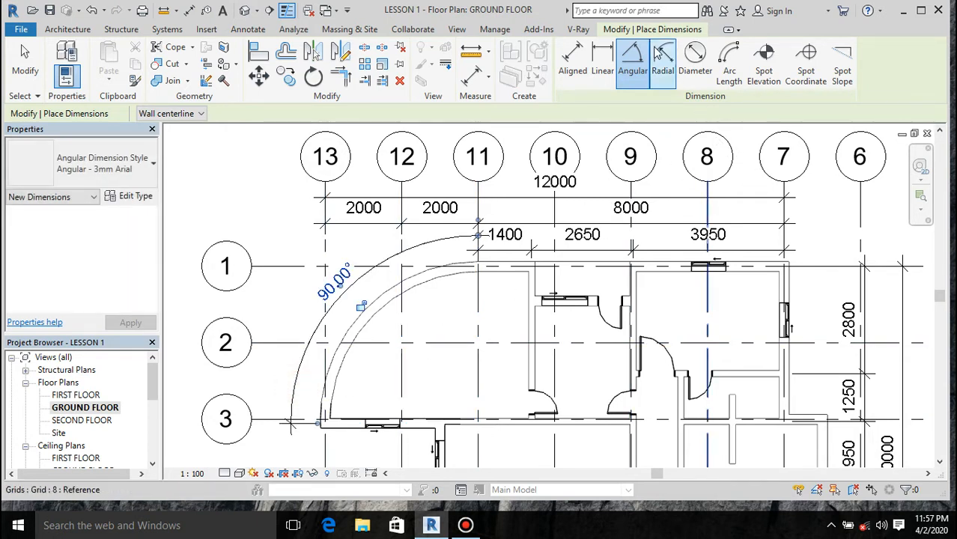
Add a radial dimension to the curved exterior wall between grids 11 and 13, placed inside the curve.
left_click(667, 67)
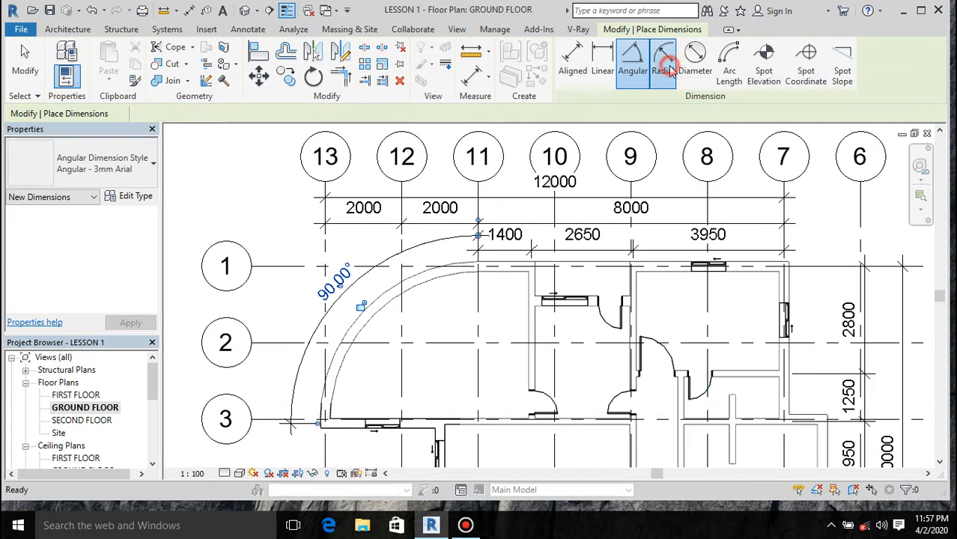
left_click(394, 296)
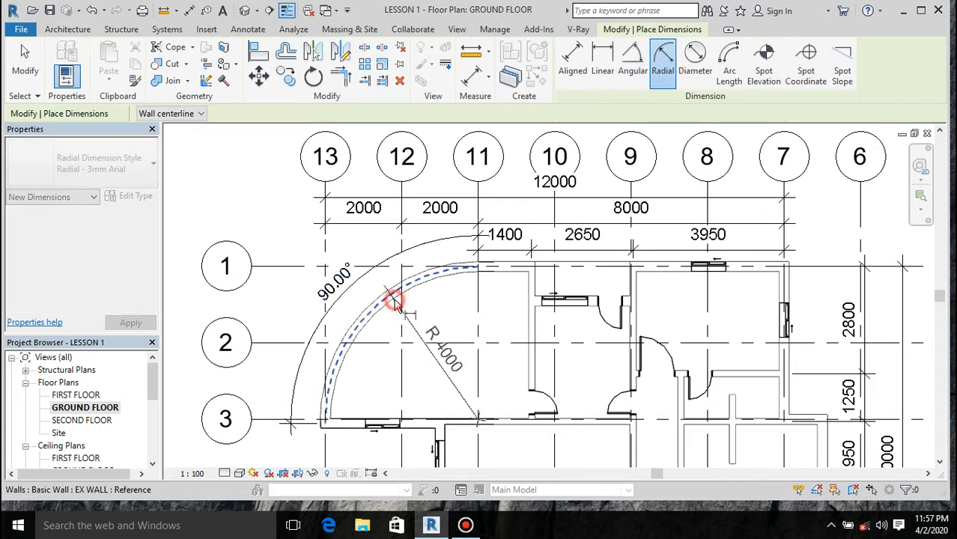
left_click(407, 344)
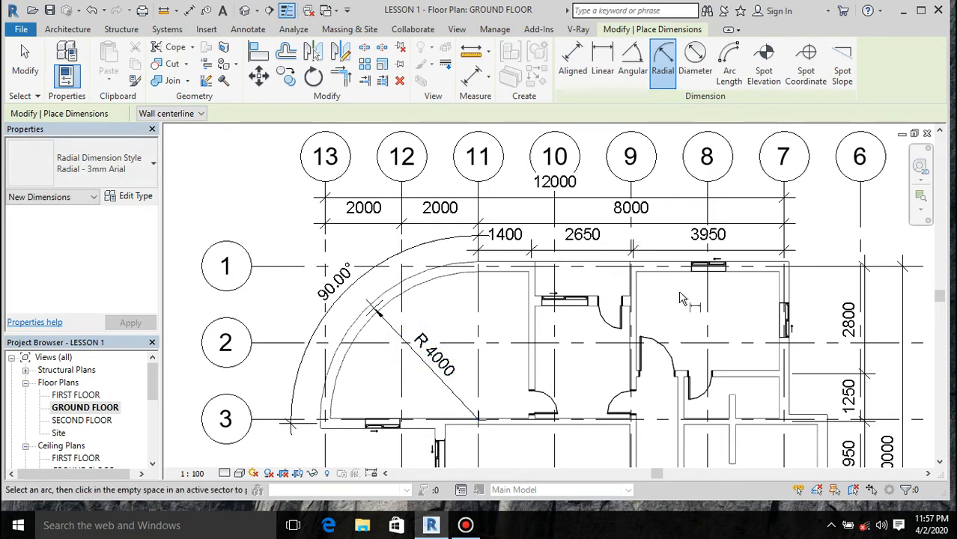
scroll(555, 353, "down", 3)
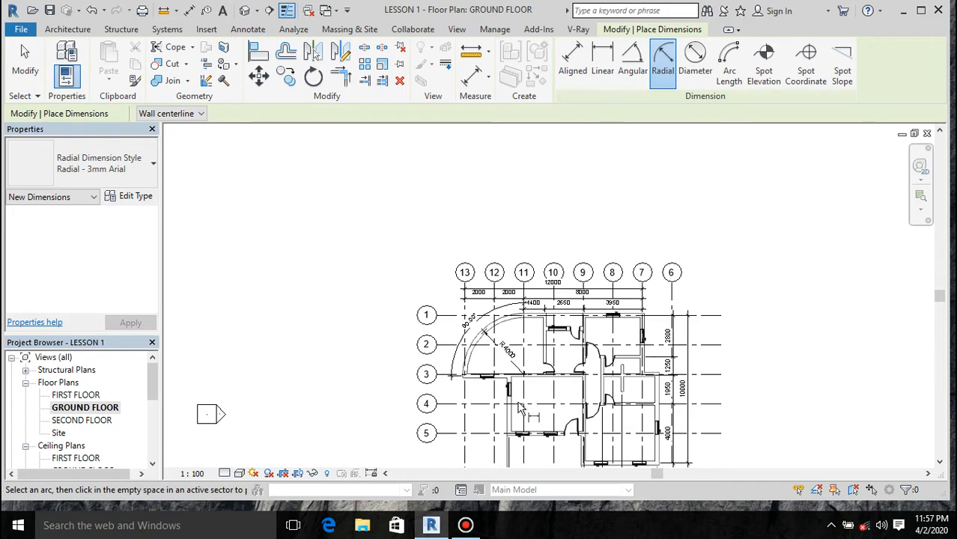
scroll(555, 392, "up", 2)
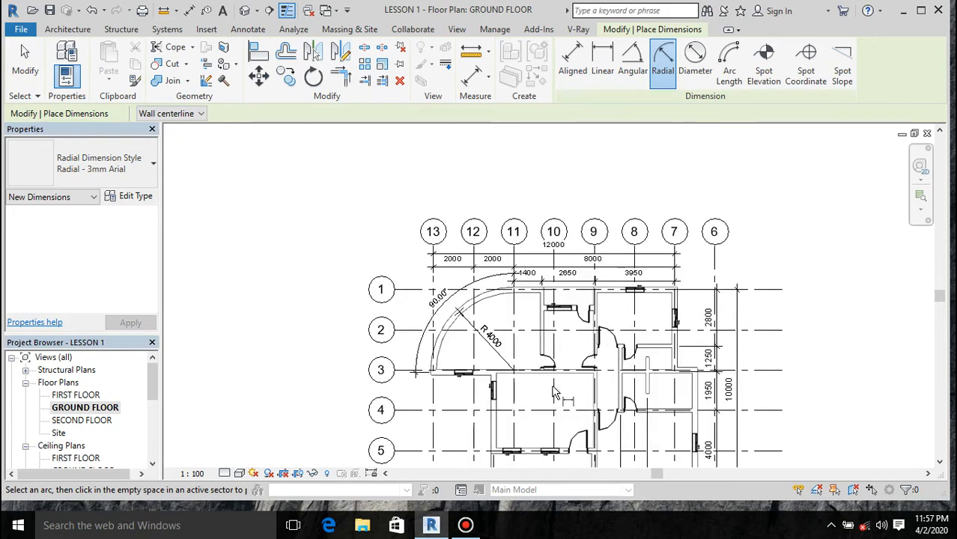
scroll(554, 392, "up", 1)
scroll(399, 294, "down", 3)
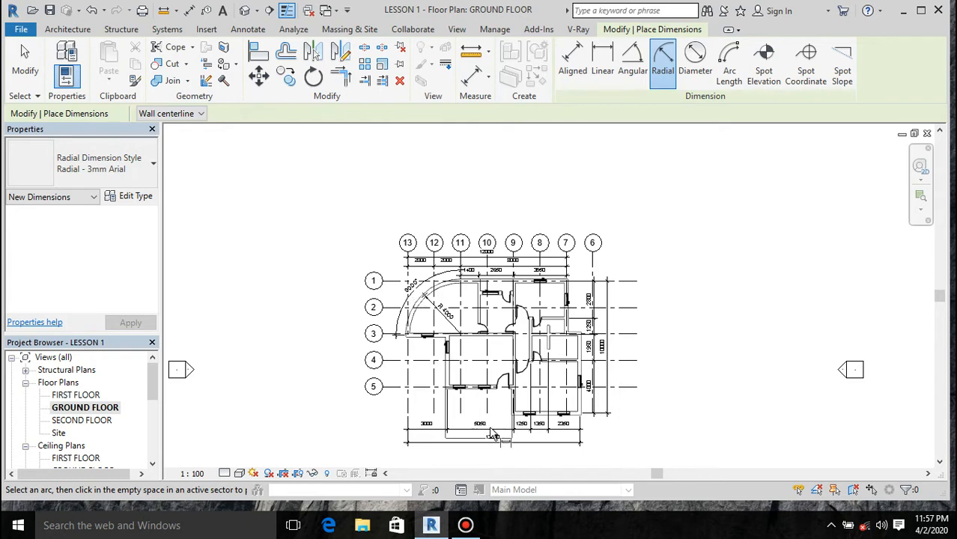
Start placing a component, examine the family folders in the US Metric library, and close the Load Family dialog without loading anything.
mouse_move(431, 526)
left_click(75, 30)
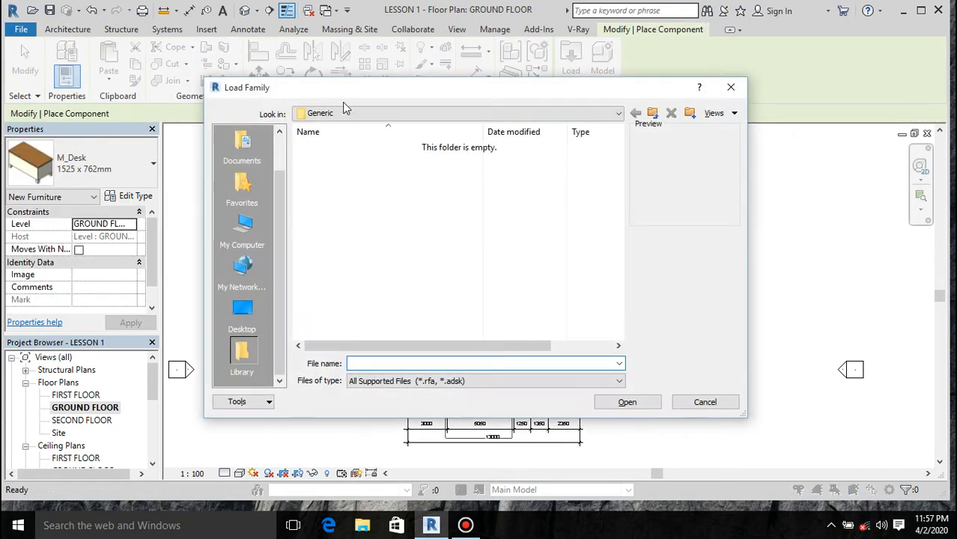
left_click(346, 114)
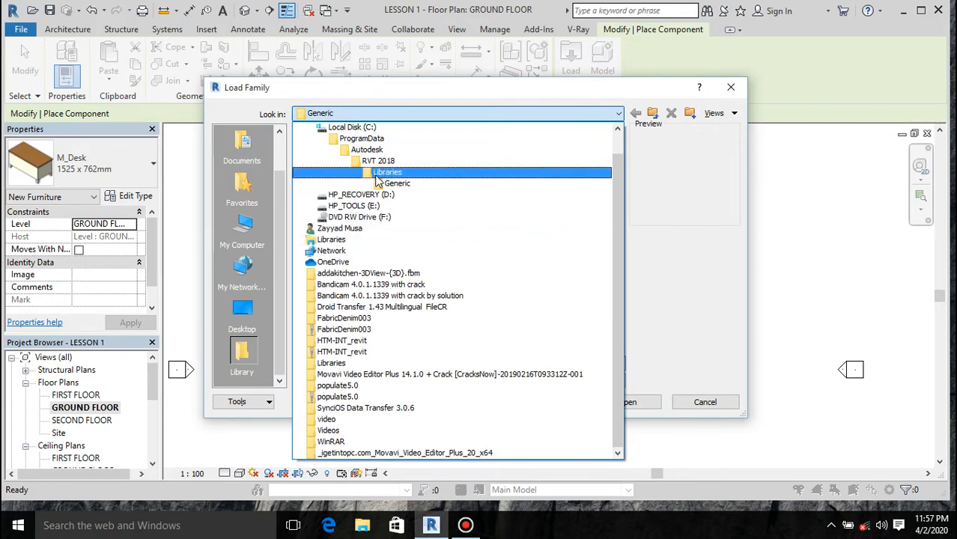
left_click(374, 172)
left_click(347, 180)
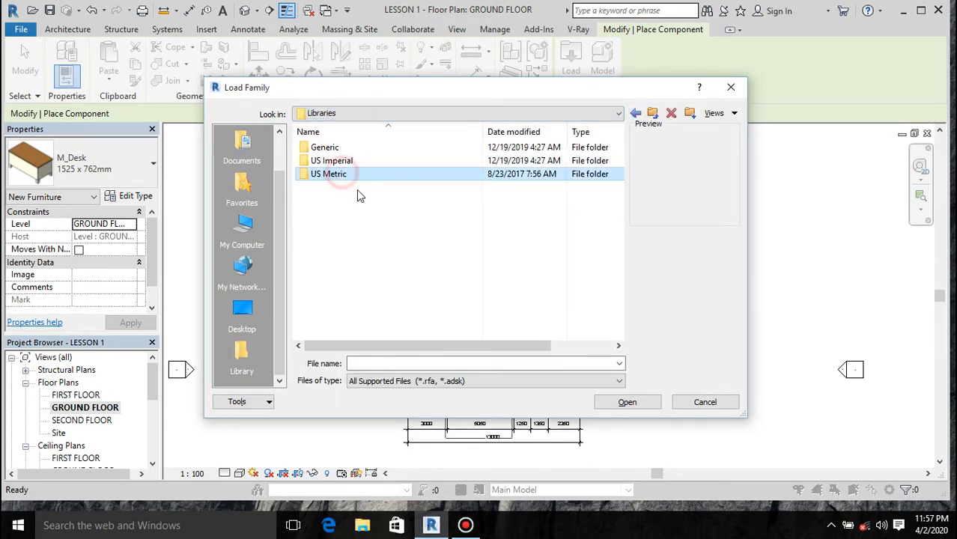
double_click(341, 173)
scroll(378, 219, "down", 8)
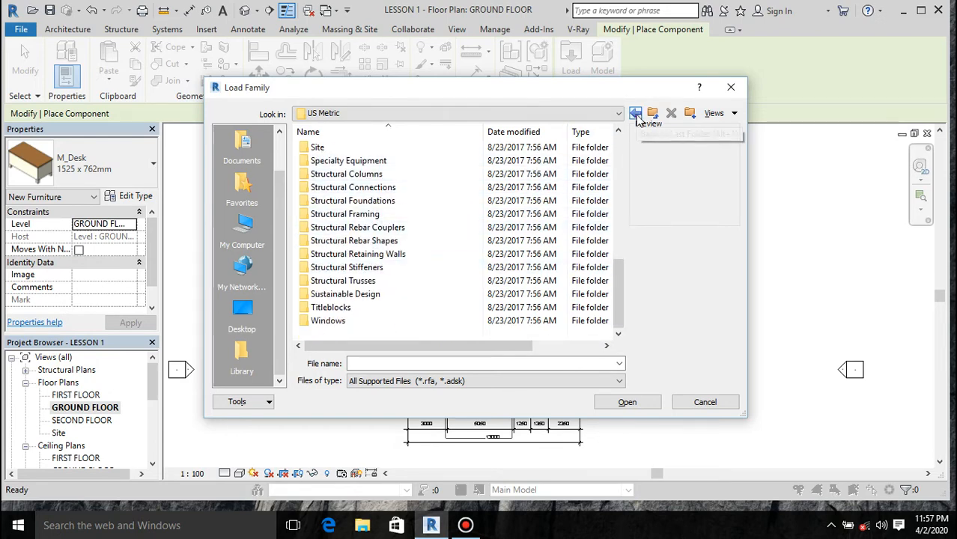
left_click(731, 87)
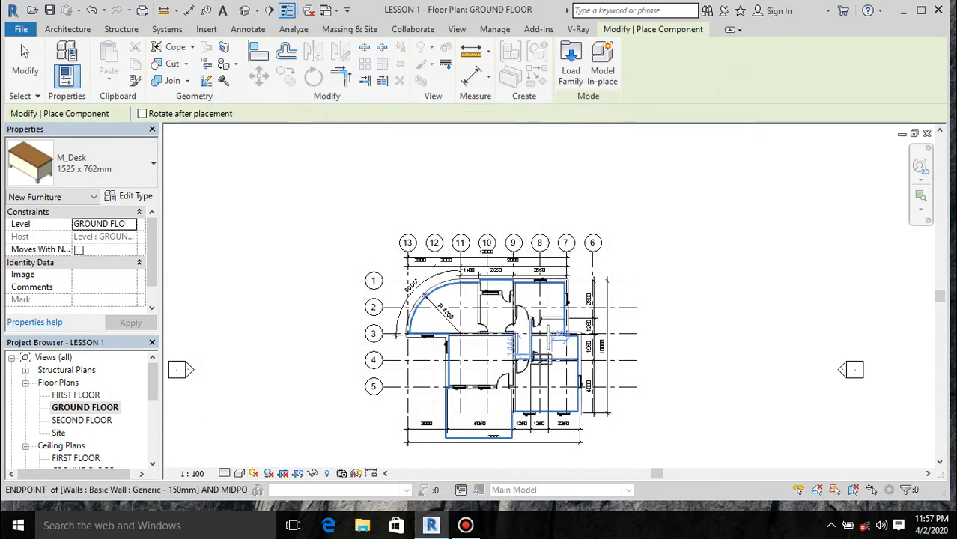
In File Explorer, search the ravit materials folder in Documents for "bed" and bring the Bed_5992 family into the Revit floor plan.
left_click(363, 526)
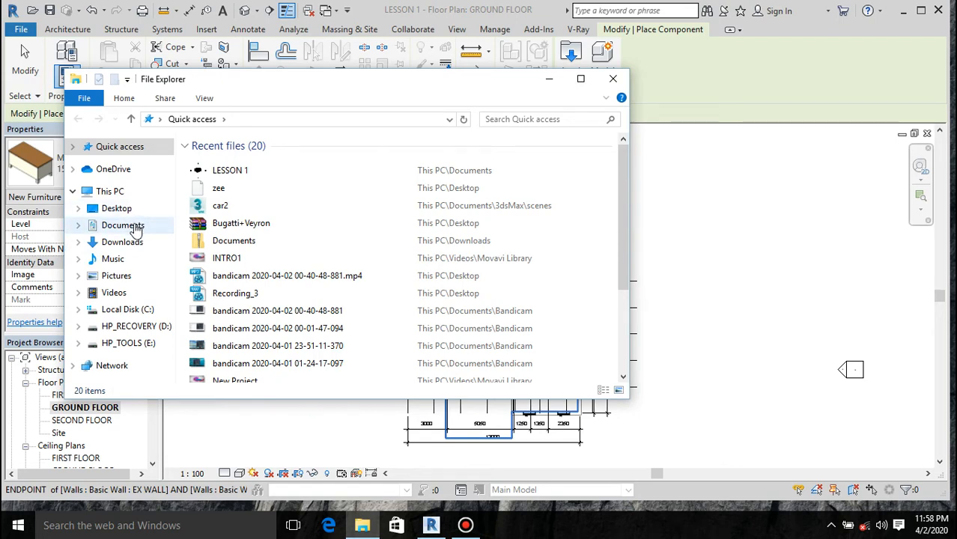
left_click(135, 227)
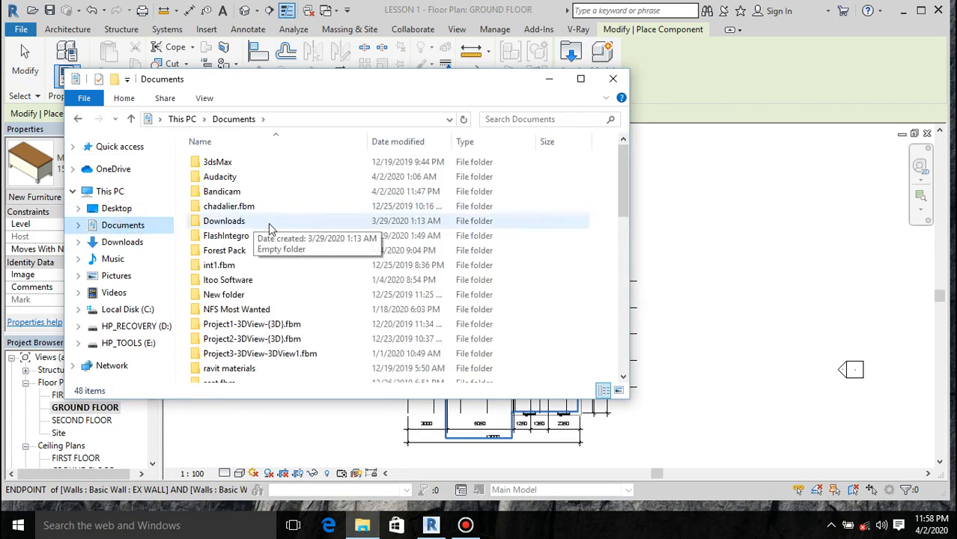
double_click(253, 367)
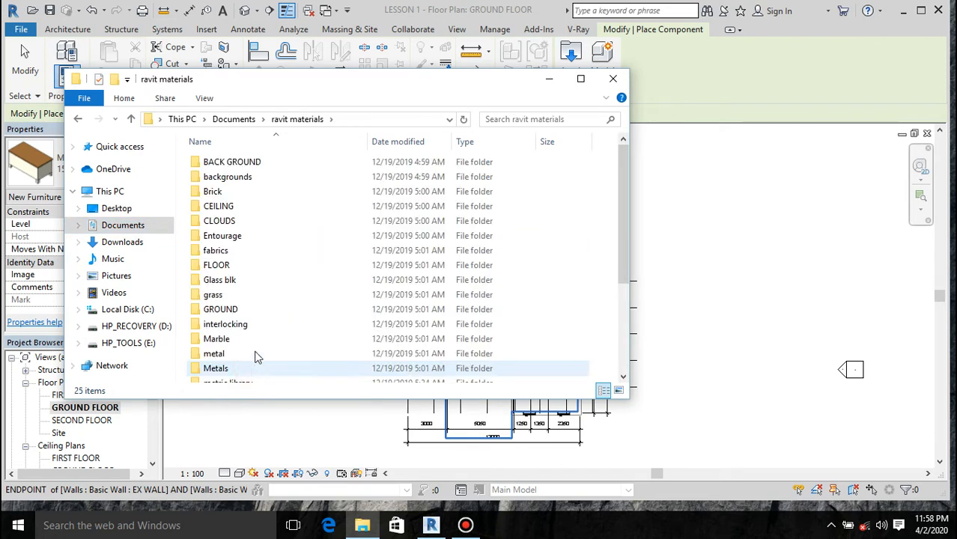
left_click(526, 119)
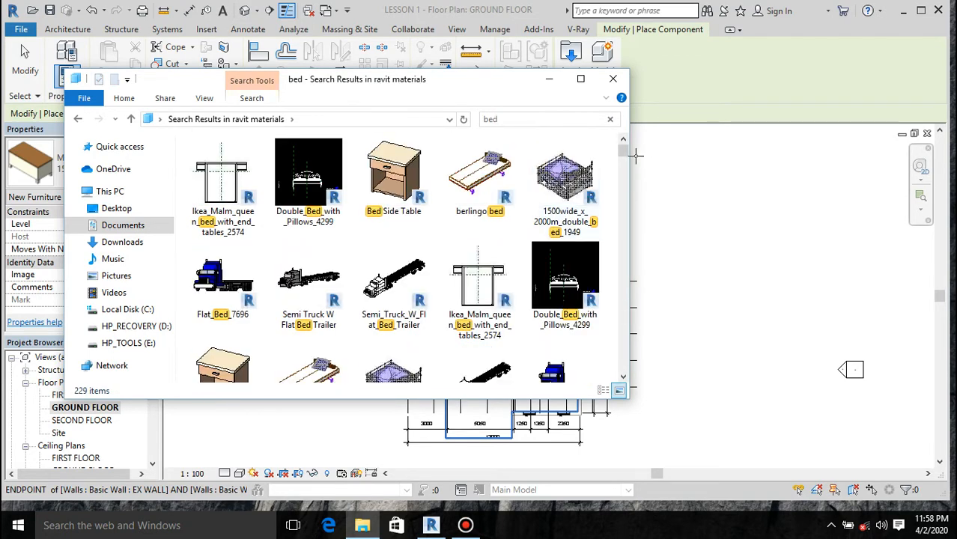
left_click_drag(623, 150, 639, 193)
left_click_drag(311, 225, 744, 312)
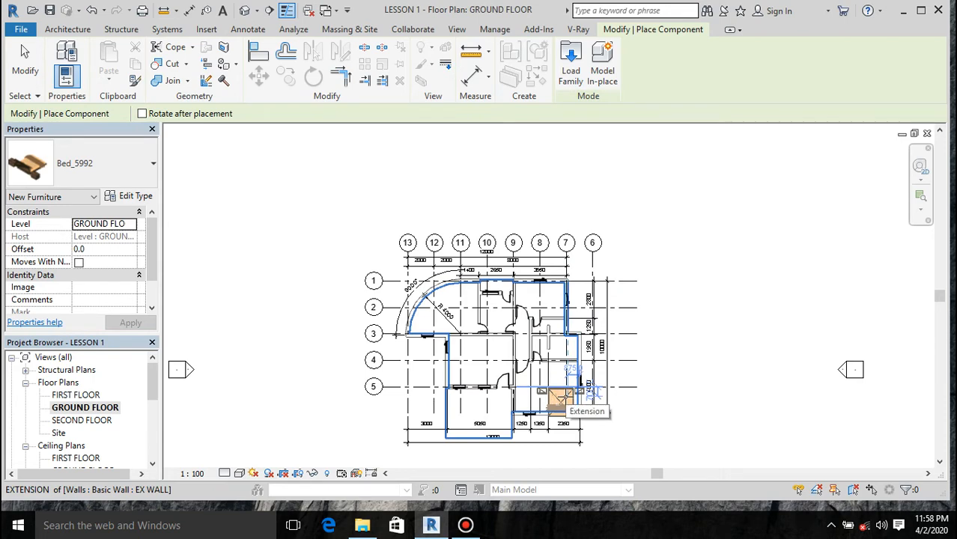
Place one Bed_5992 in the bedroom below grid 4, headboard towards the door wall, and finish placing components.
scroll(533, 415, "up", 2)
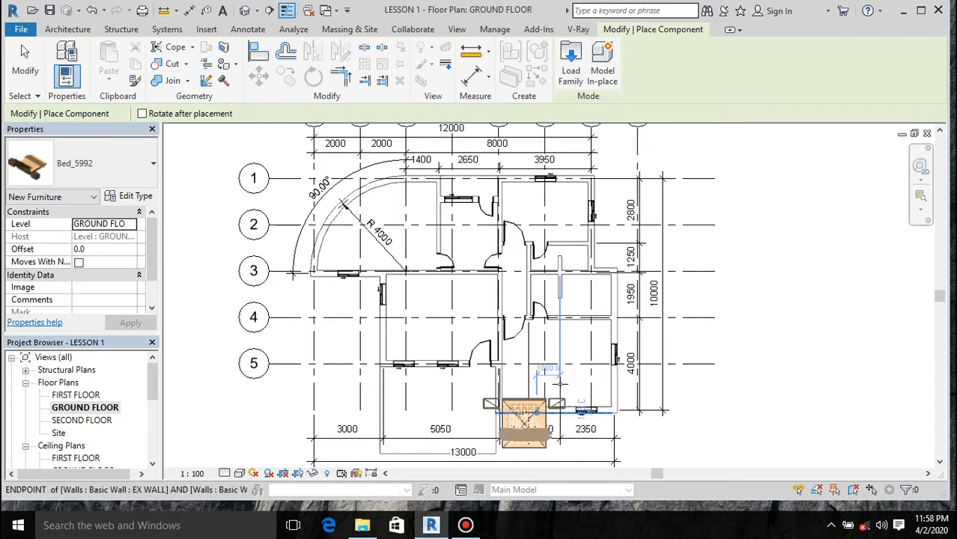
scroll(569, 352, "up", 3)
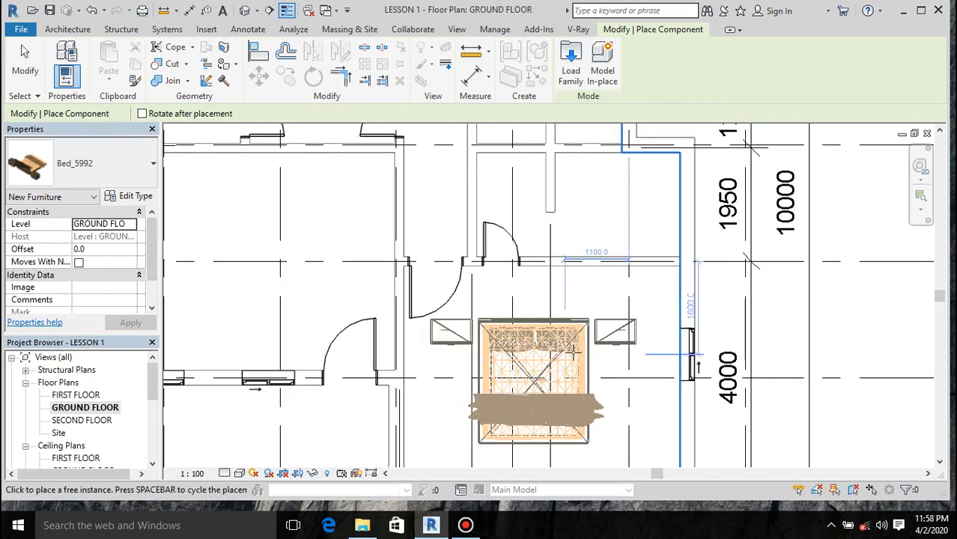
left_click(574, 347)
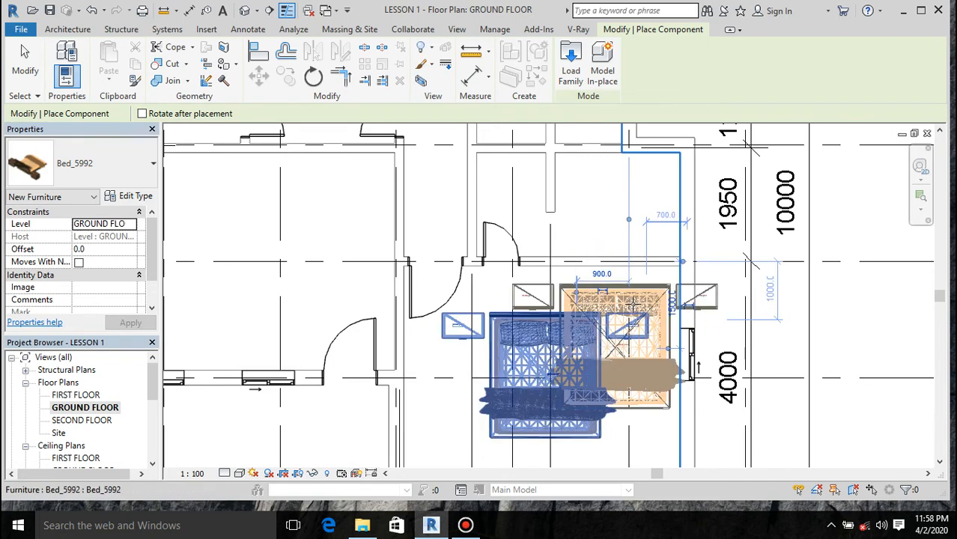
key("Escape")
key("Escape")
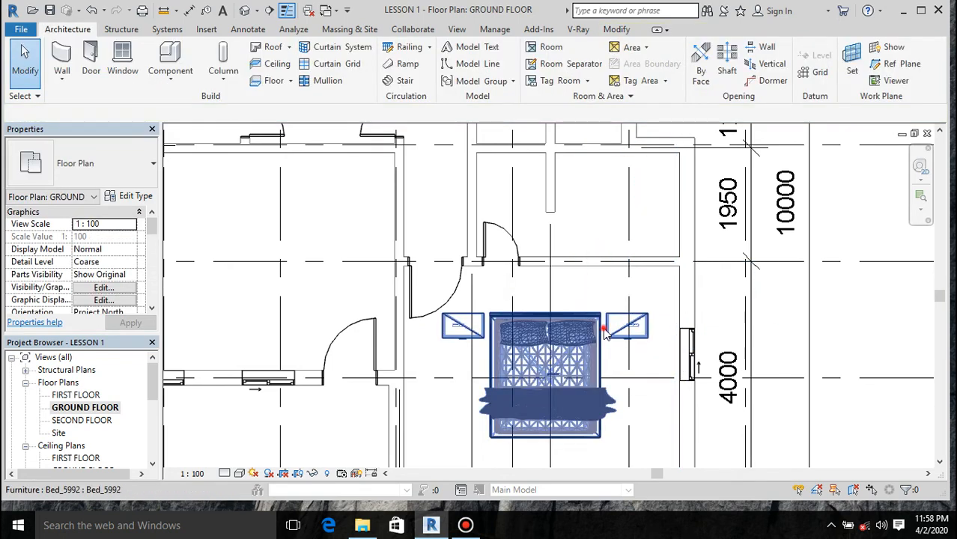
Rotate the bed 90° clockwise so its headboard faces the exterior wall with the window.
left_click(606, 334)
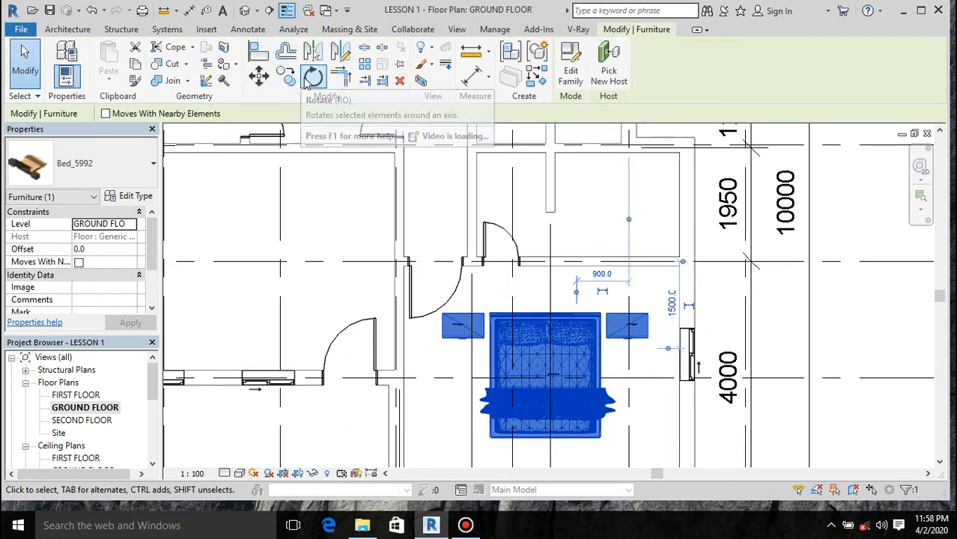
left_click(311, 78)
left_click(648, 341)
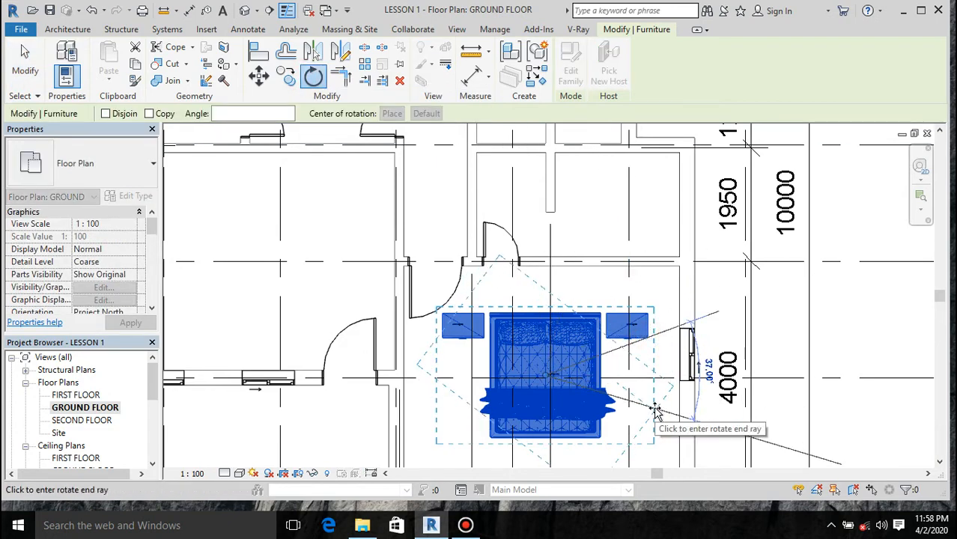
type("90")
key("Return")
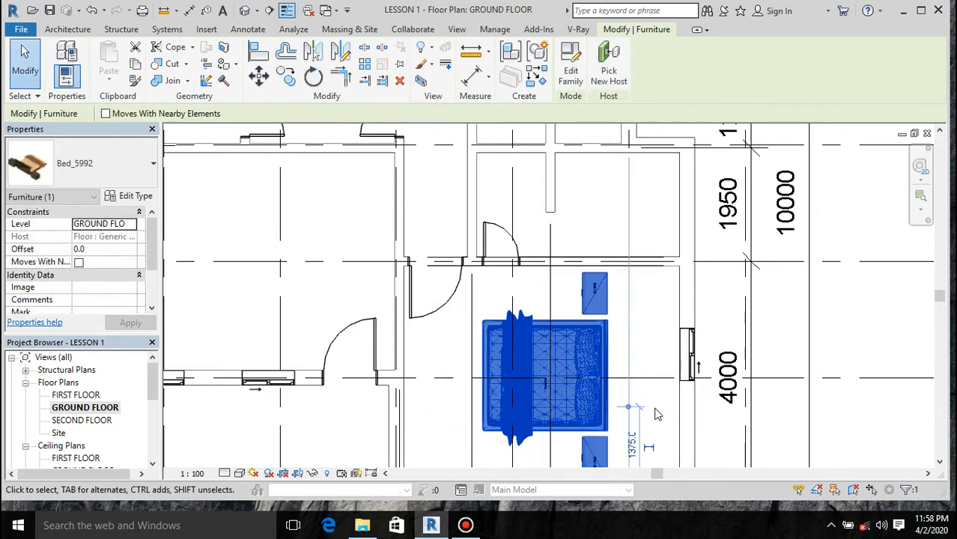
Nudge the rotated bed and its side tables horizontally until they sit close to the exterior wall behind the headboard.
scroll(686, 273, "down", 3)
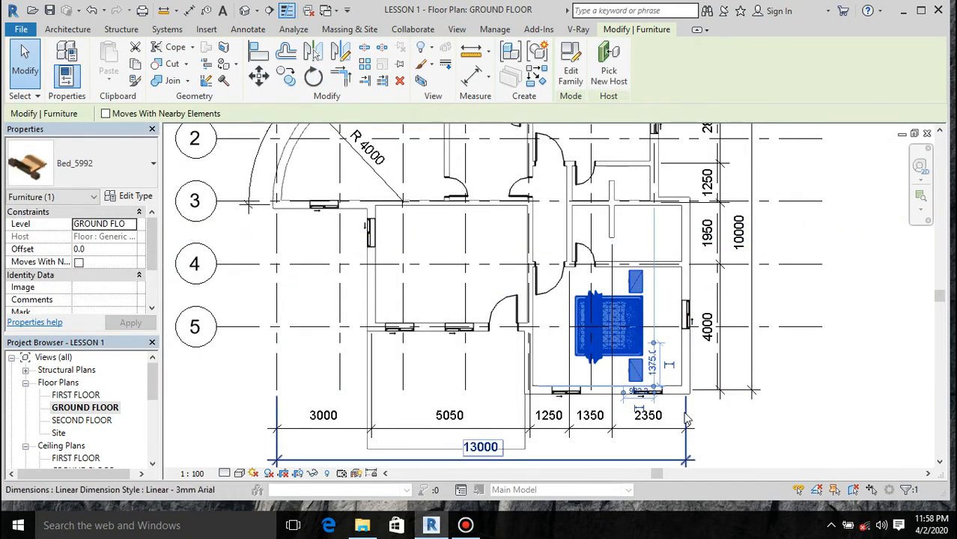
scroll(686, 419, "up", 3)
key("Right")
key("Right")
key("Right")
key("Right")
key("Right")
key("Right")
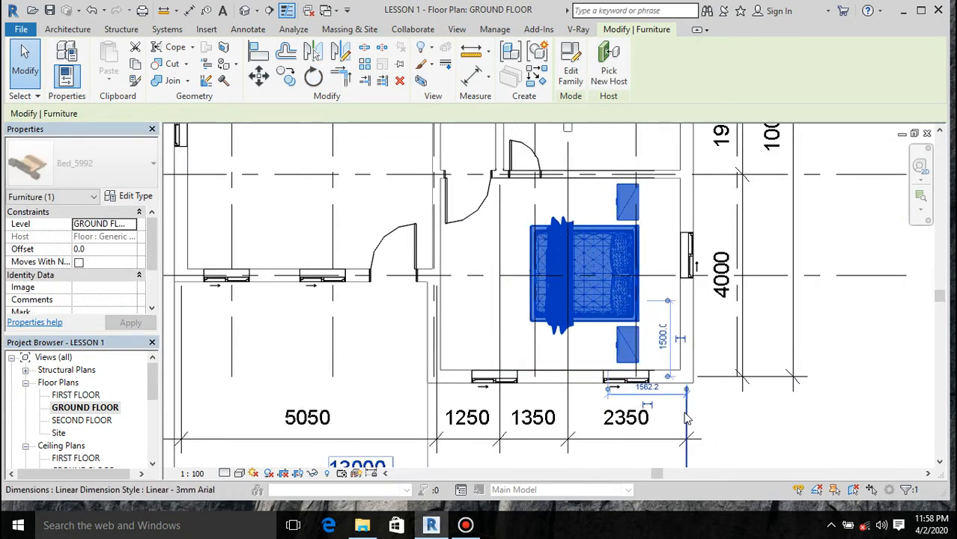
key("Right")
key("Right")
key("Right")
key("Right")
key("Right")
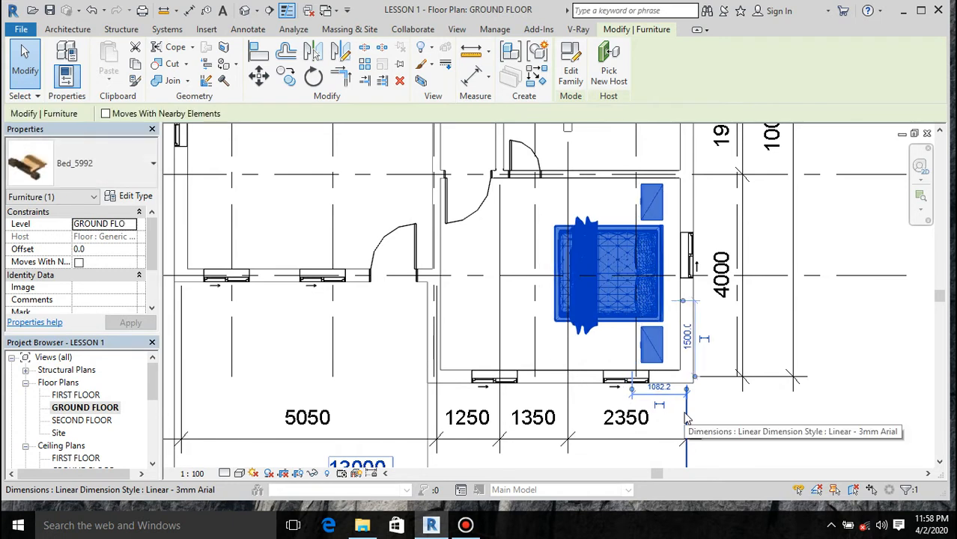
Move the sliding window behind the bed up along the exterior wall, beside the upper bedside table.
left_click(695, 258)
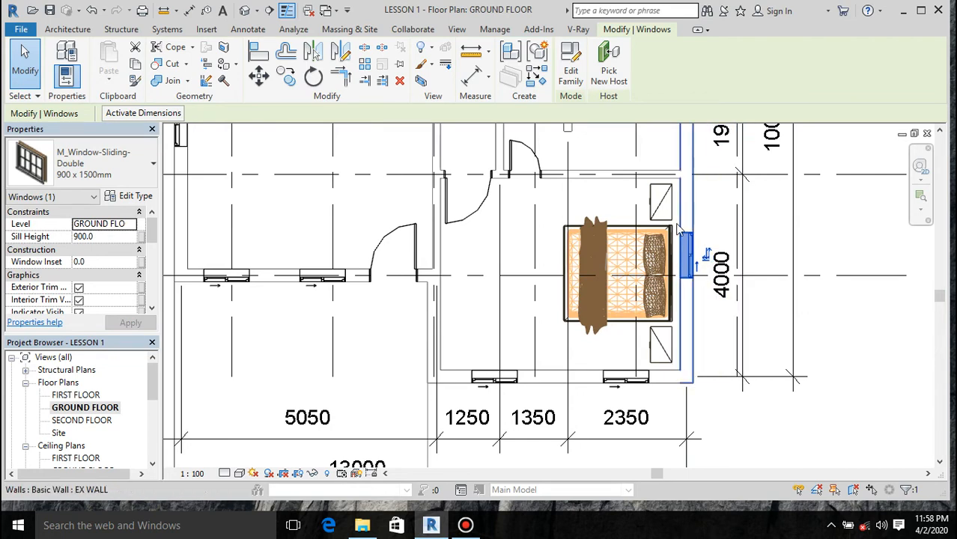
left_click_drag(678, 228, 676, 223)
key("Up")
key("Up")
key("Up")
key("Up")
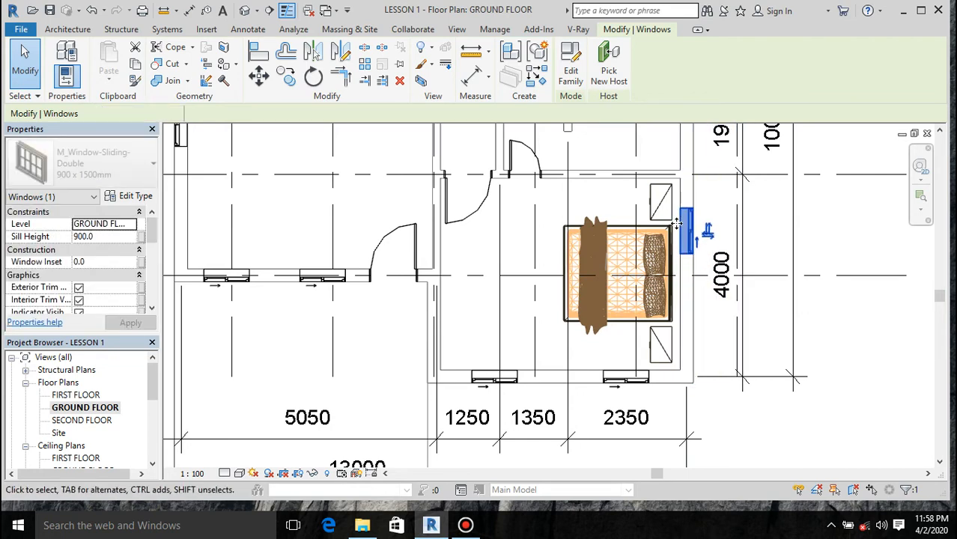
key("Up")
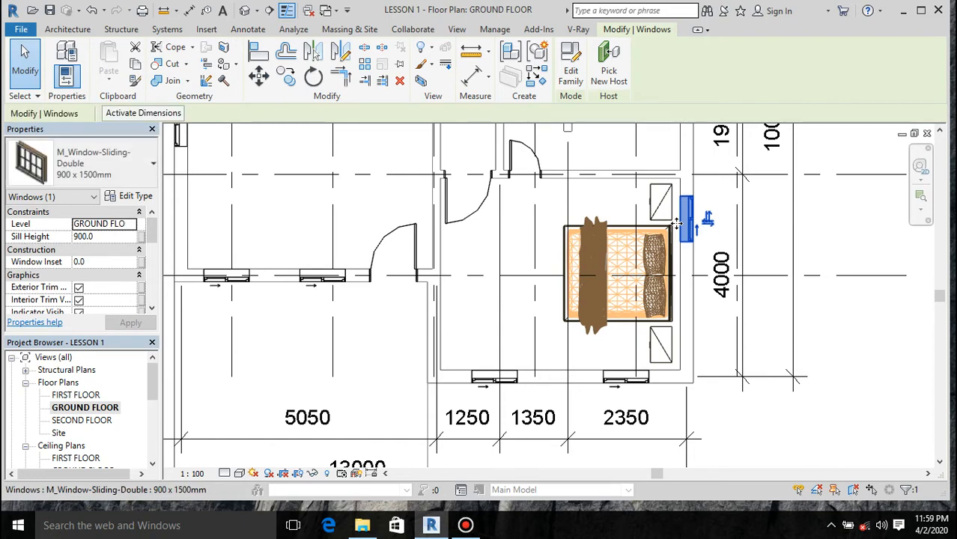
Mirror a copy of the window about a horizontal axis drawn through the bed's centre at grid 5, and clear the selection.
left_click(342, 58)
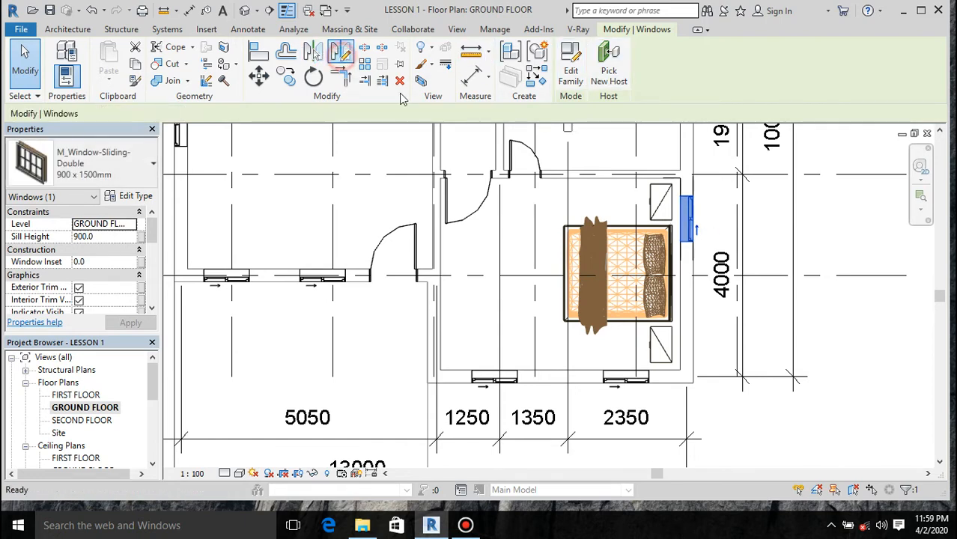
left_click(671, 276)
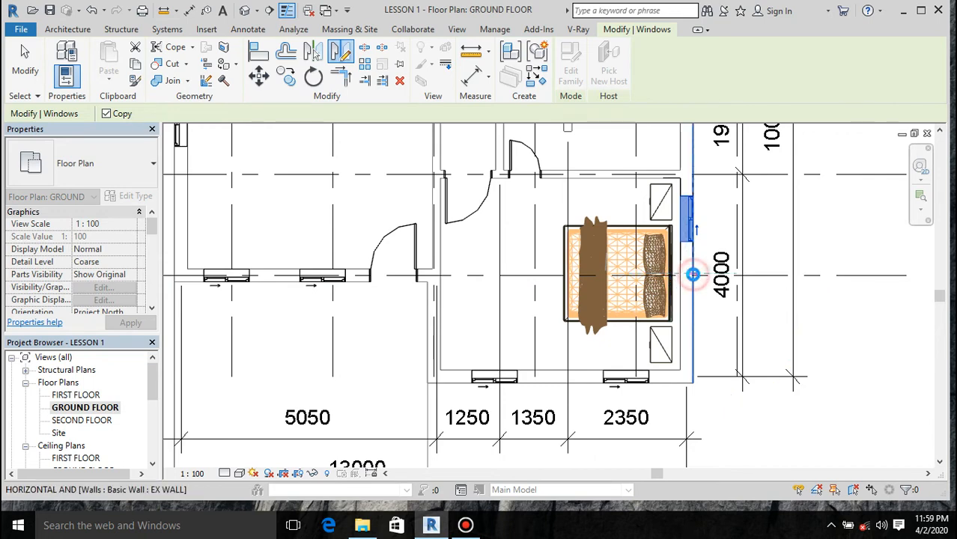
left_click(693, 274)
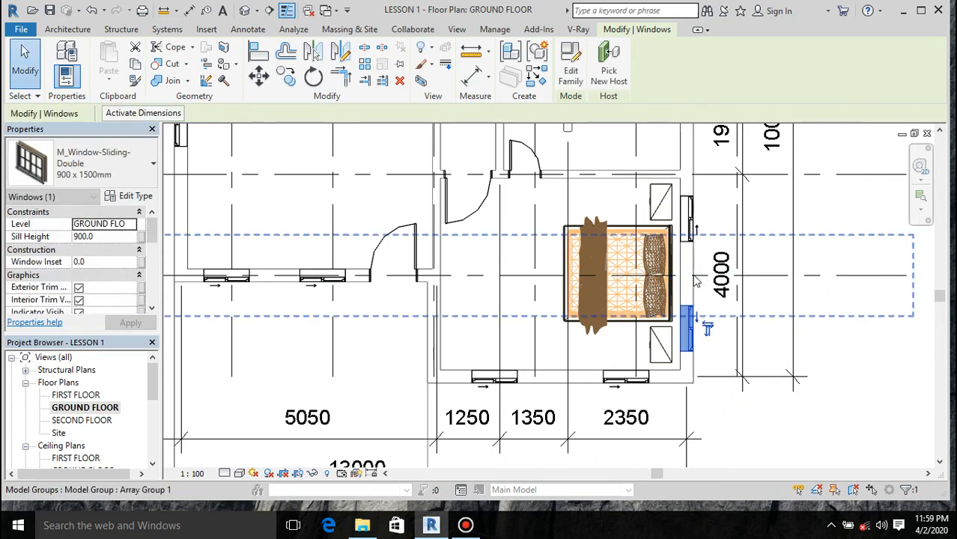
key("Escape")
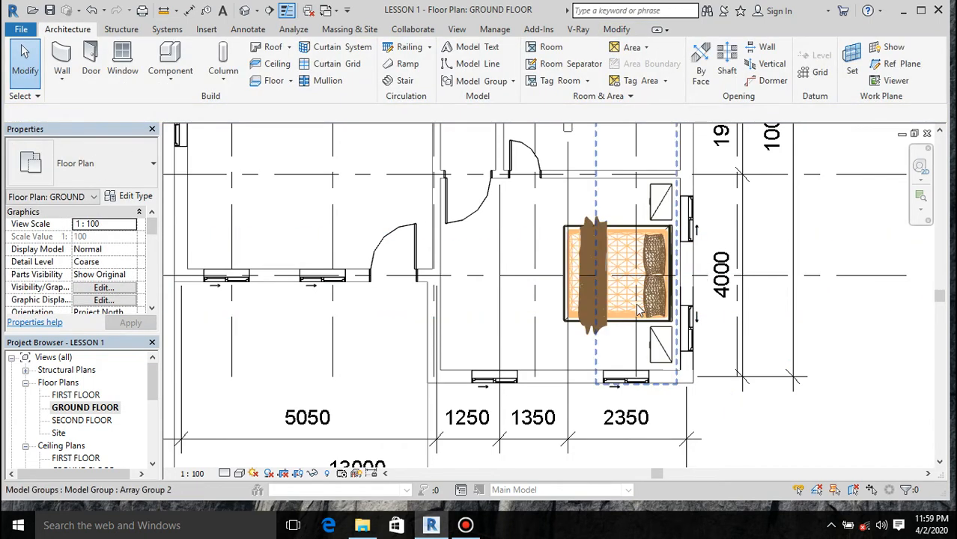
scroll(637, 307, "down", 1)
scroll(514, 325, "down", 2)
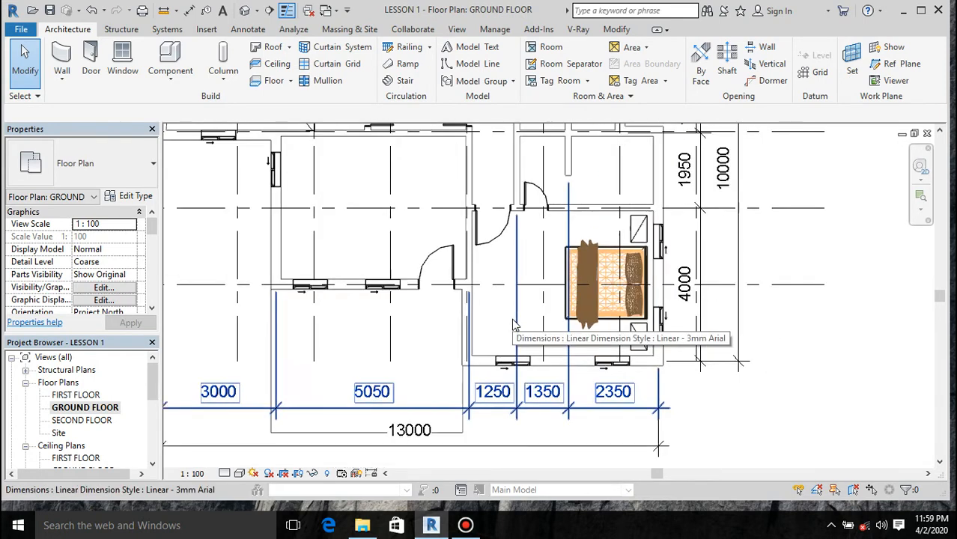
scroll(499, 303, "down", 1)
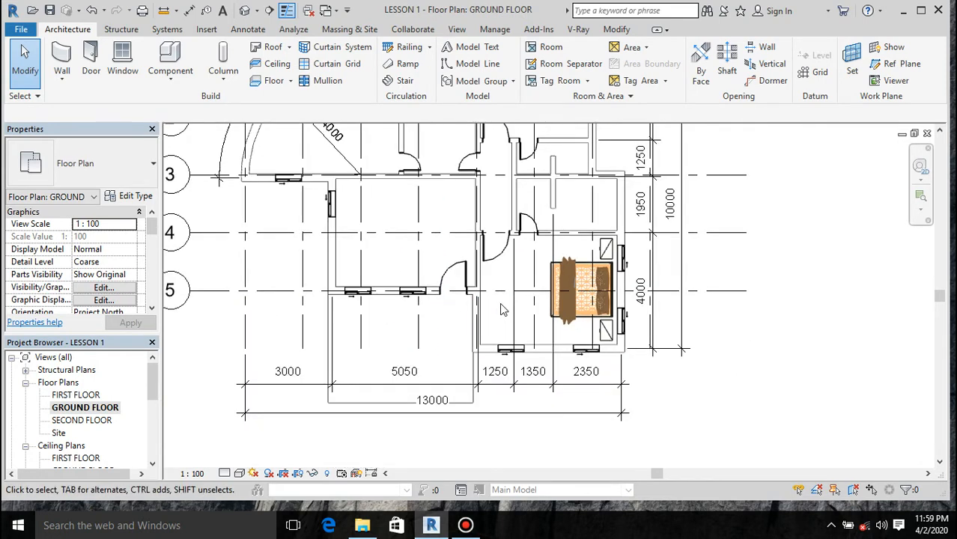
Switch to File Explorer and load the 1500wide_x_2000m_double_bed_1949 family from the Desktop's FabricDenim003 folder into the floor plan.
scroll(485, 372, "down", 1)
scroll(487, 372, "down", 1)
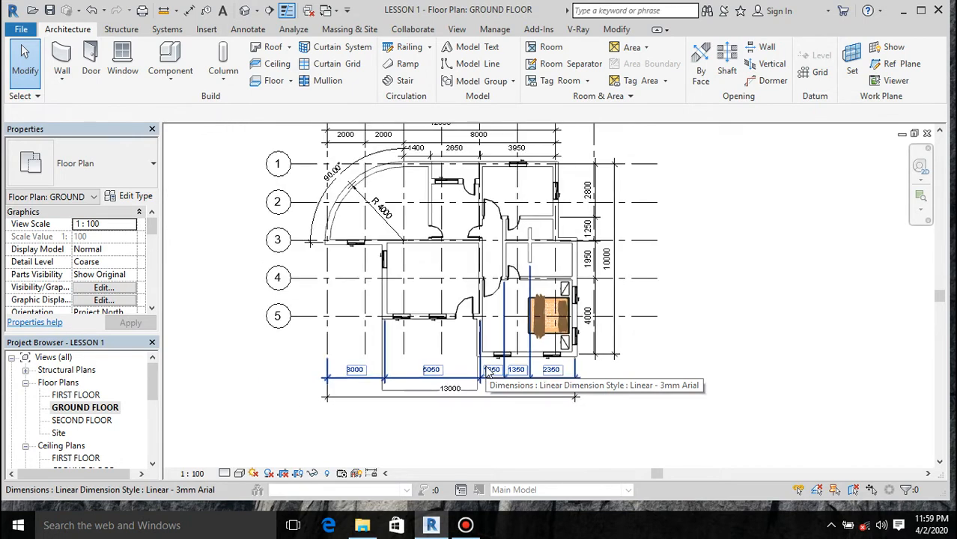
left_click(363, 526)
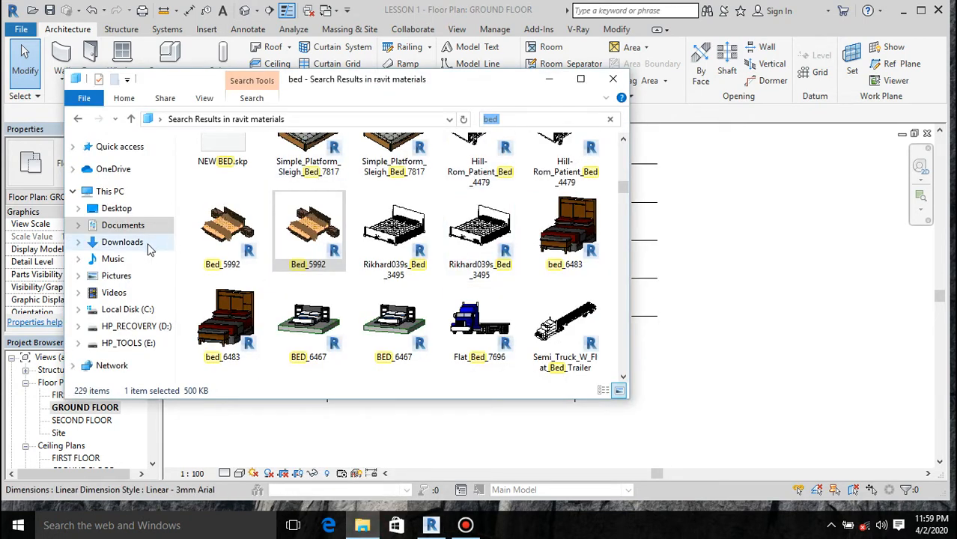
left_click(116, 209)
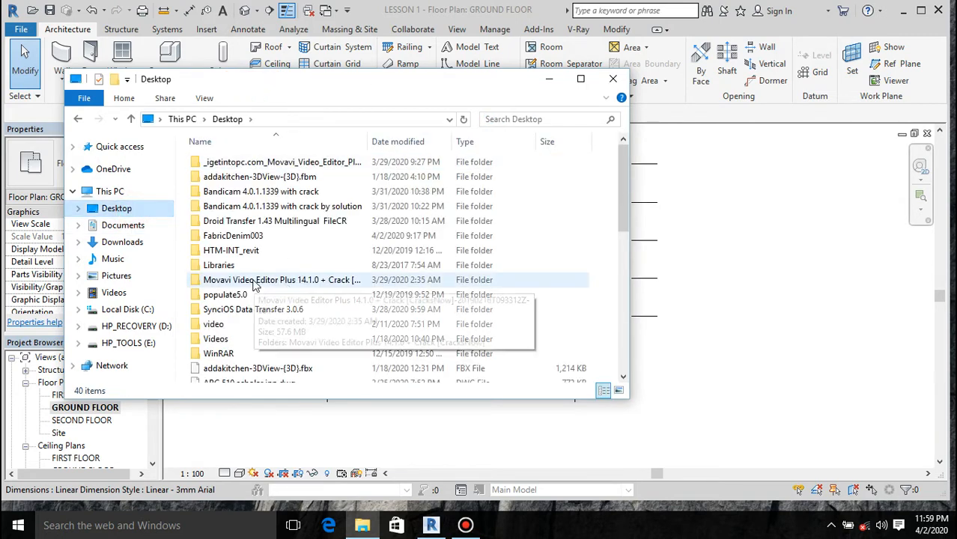
left_click(242, 237)
double_click(242, 237)
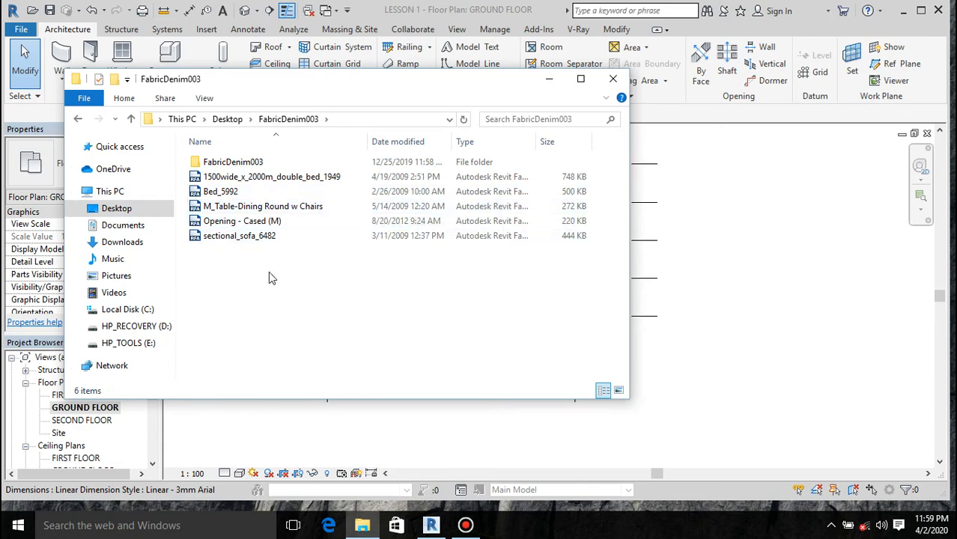
left_click(246, 177)
left_click_drag(284, 199, 758, 320)
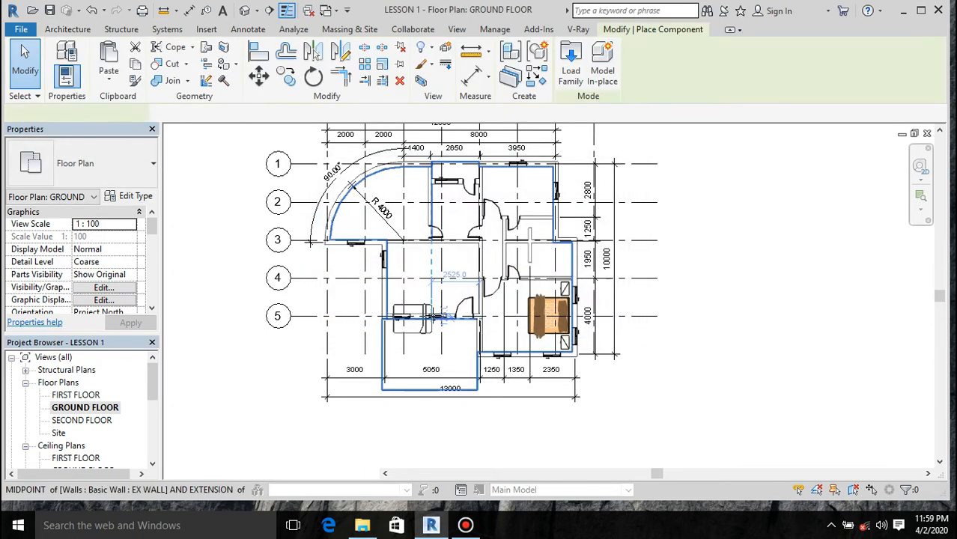
Place the double bed in the upper bedroom with its headboard against the exterior wall, centred on the window, and end placement.
scroll(524, 184, "up", 4)
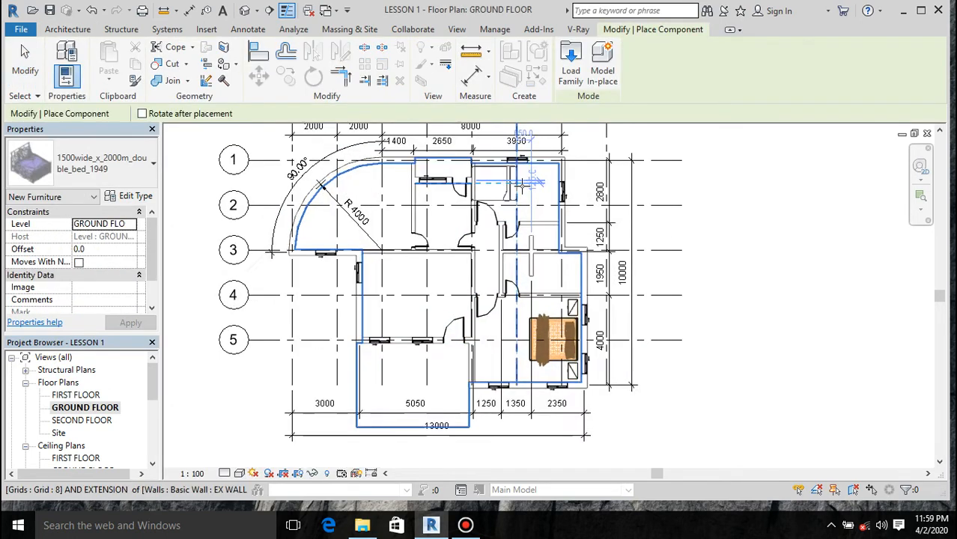
scroll(550, 193, "up", 1)
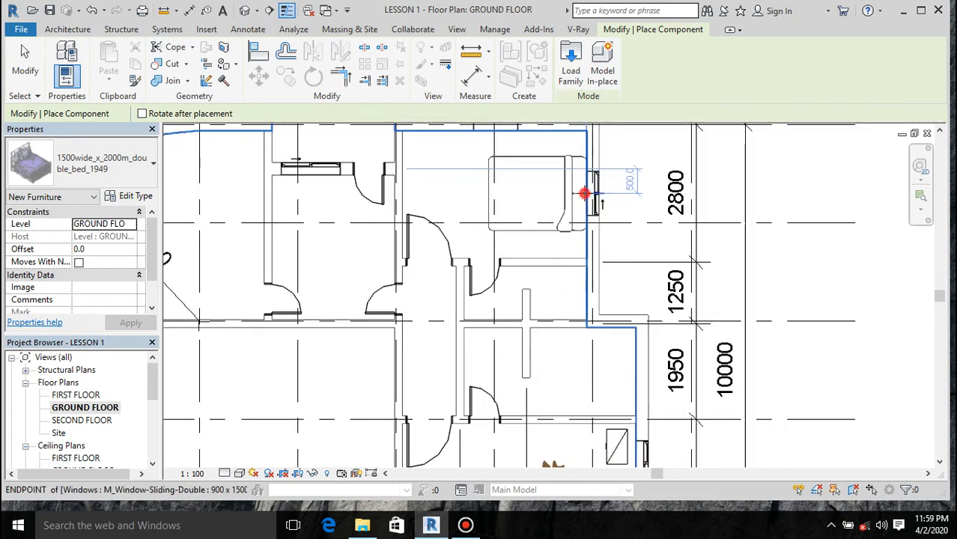
left_click(585, 194)
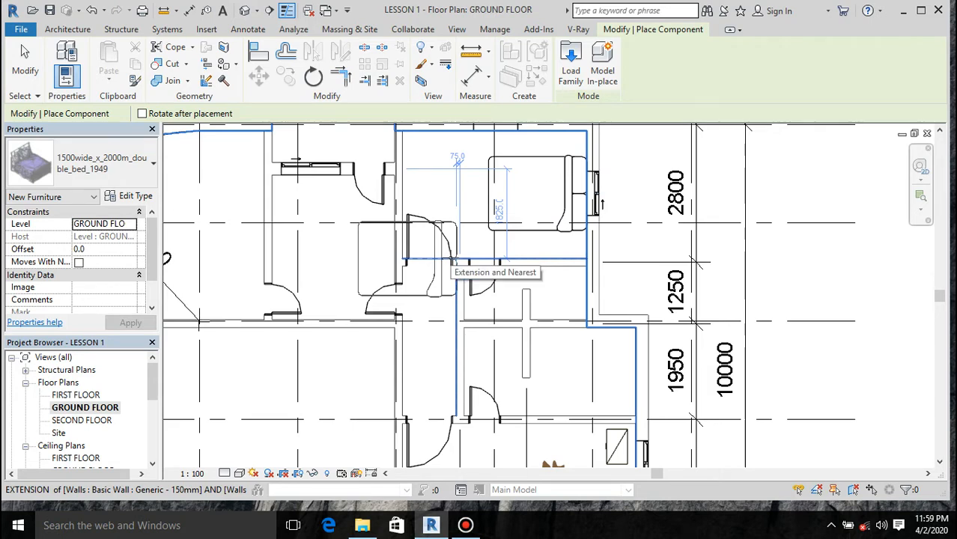
key("Escape")
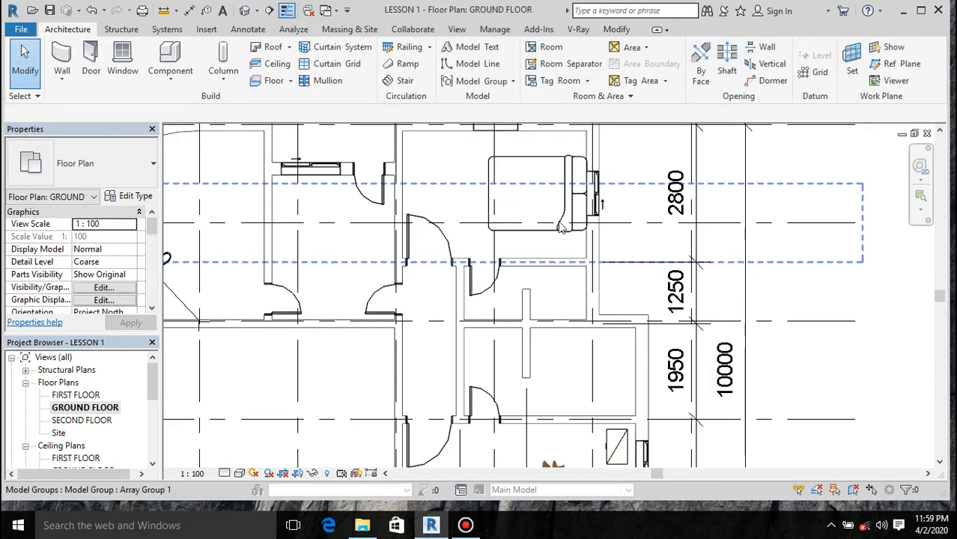
Nudge the upper bedroom's double bed slightly away from the window wall and up towards grid 1.
left_click(543, 235)
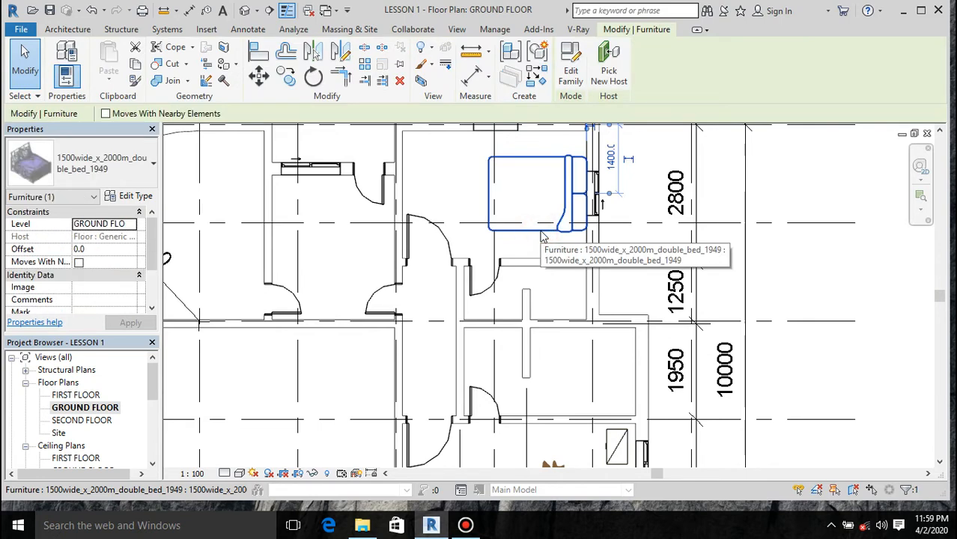
key("Left")
key("Left")
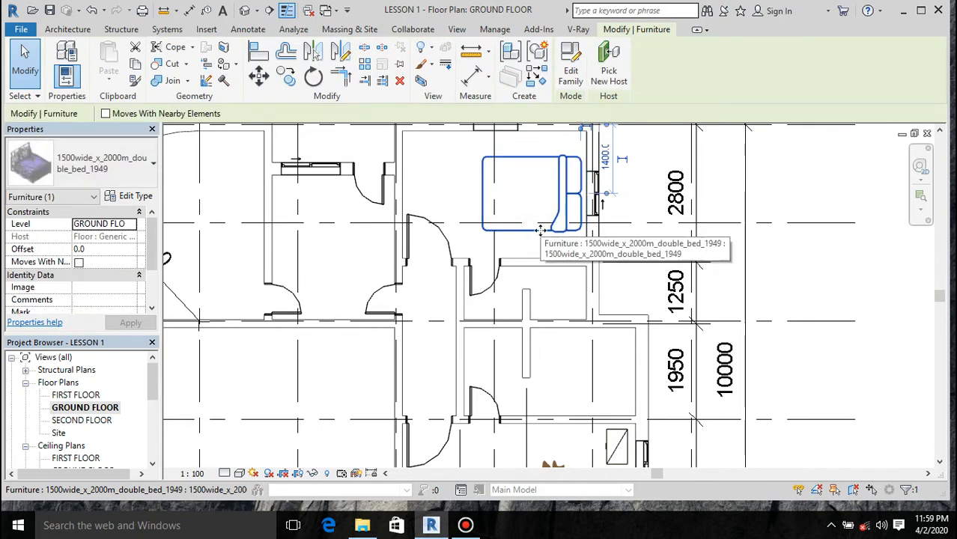
scroll(550, 307, "down", 1)
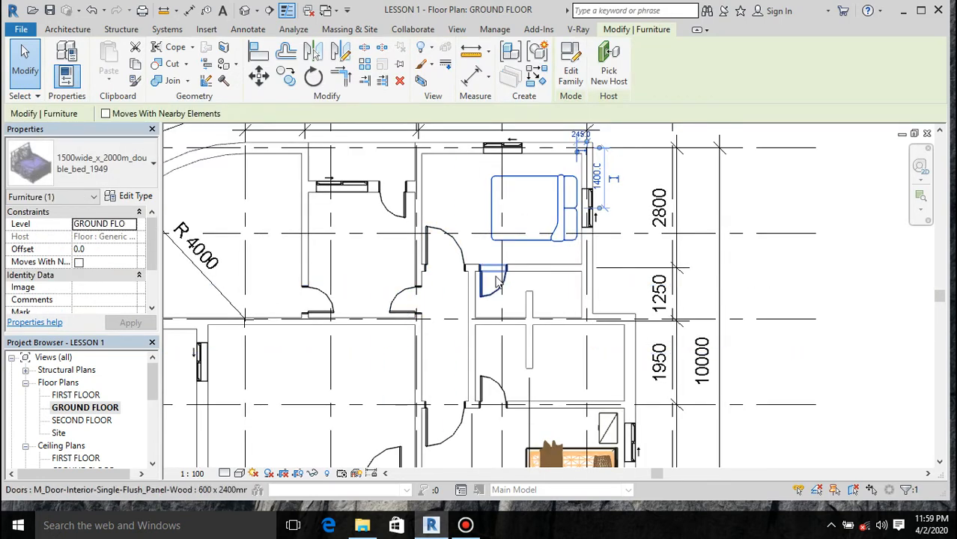
key("Up")
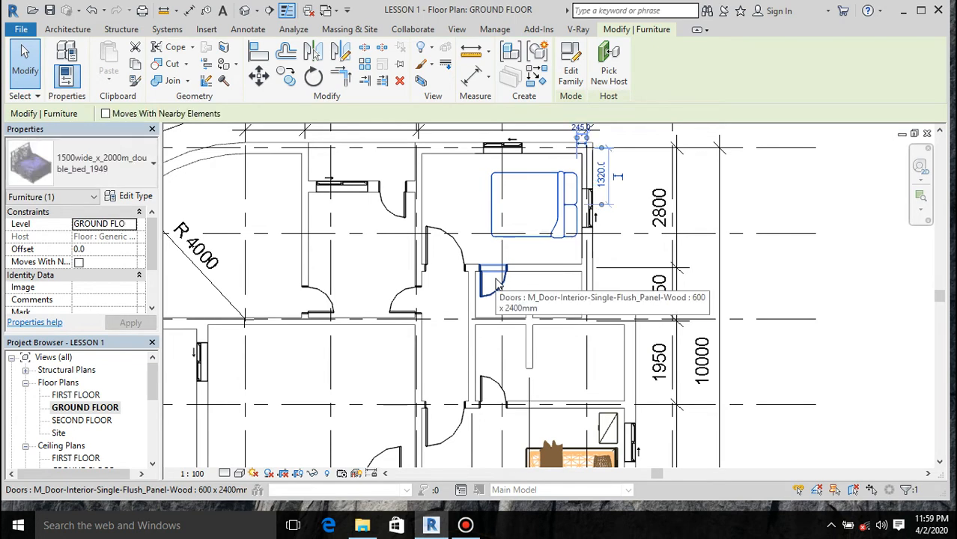
Switch to File Explorer and load the M_Table-Dining Round w Chairs family from FabricDenim003 into the floor plan.
left_click(367, 529)
left_click_drag(263, 207, 745, 307)
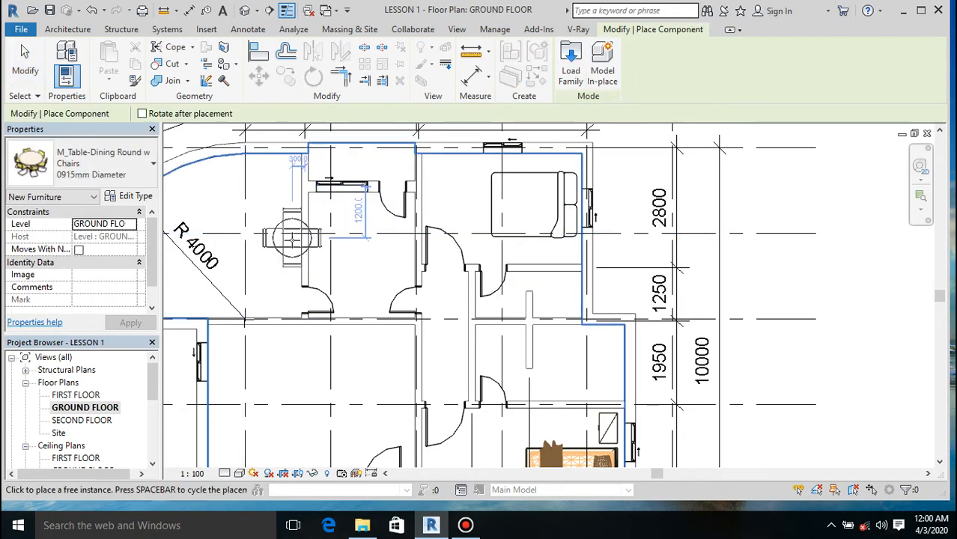
scroll(293, 238, "down", 2)
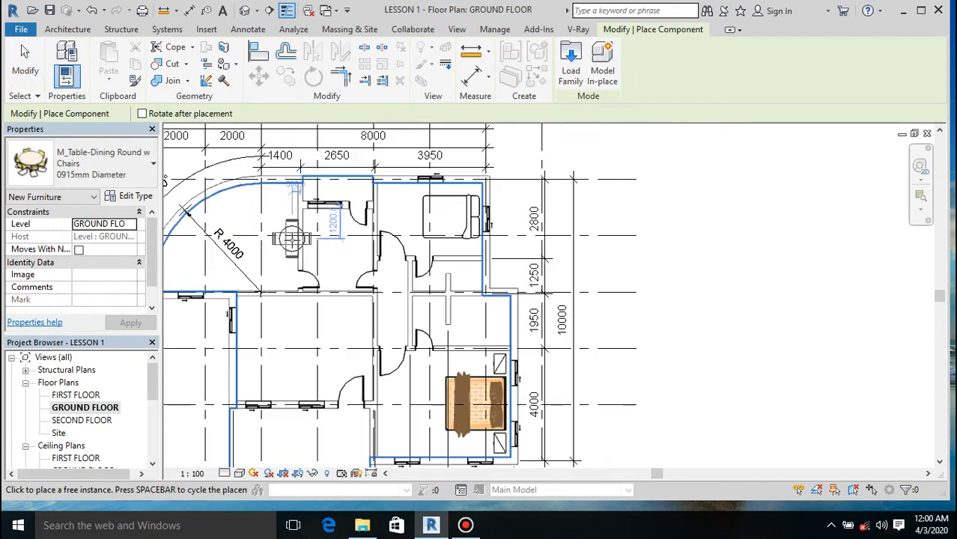
Try the 2134mm Diameter type for the round dining table being placed.
left_click(116, 174)
left_click(127, 291)
left_click(116, 173)
left_click(86, 292)
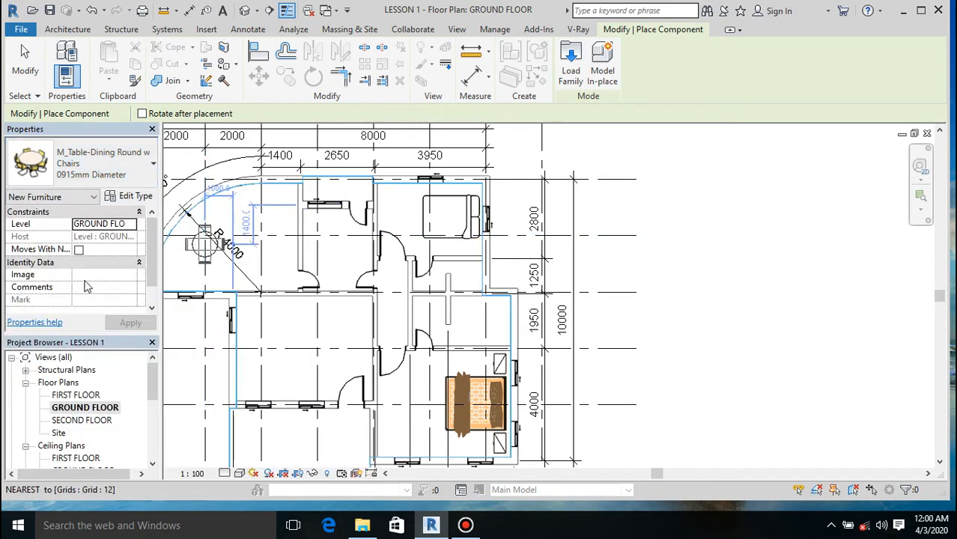
left_click(131, 173)
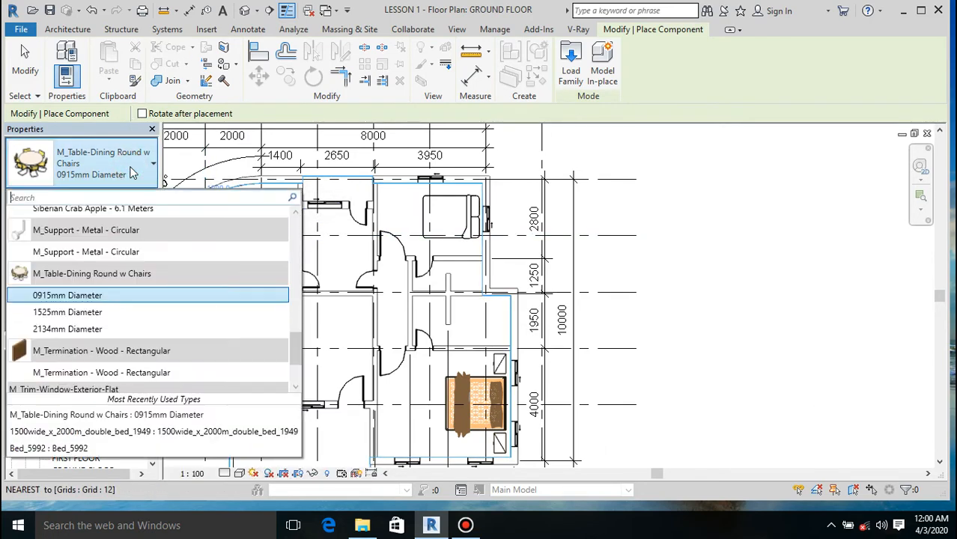
left_click(97, 329)
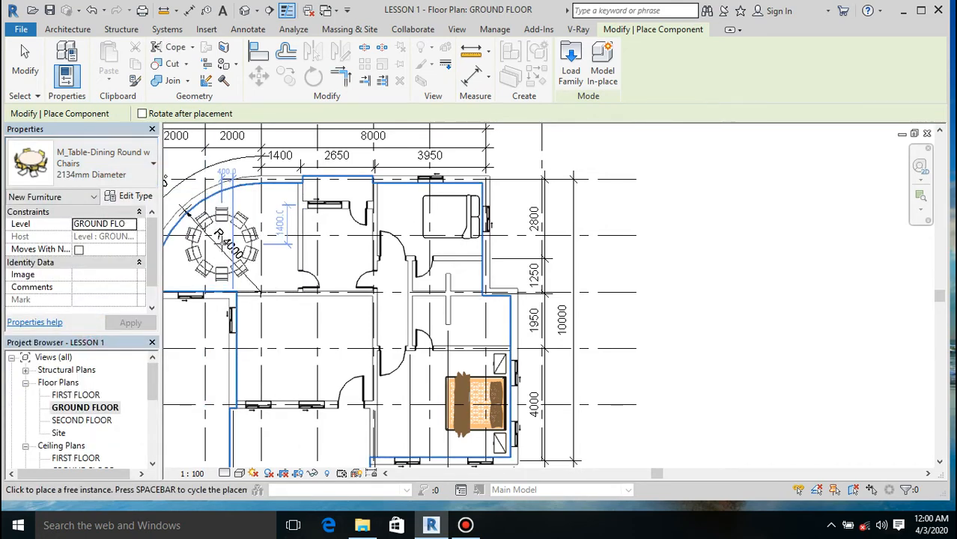
Set the dining table to the 1525mm Diameter type and place one in the curved-wall room near grid 2.
left_click(97, 168)
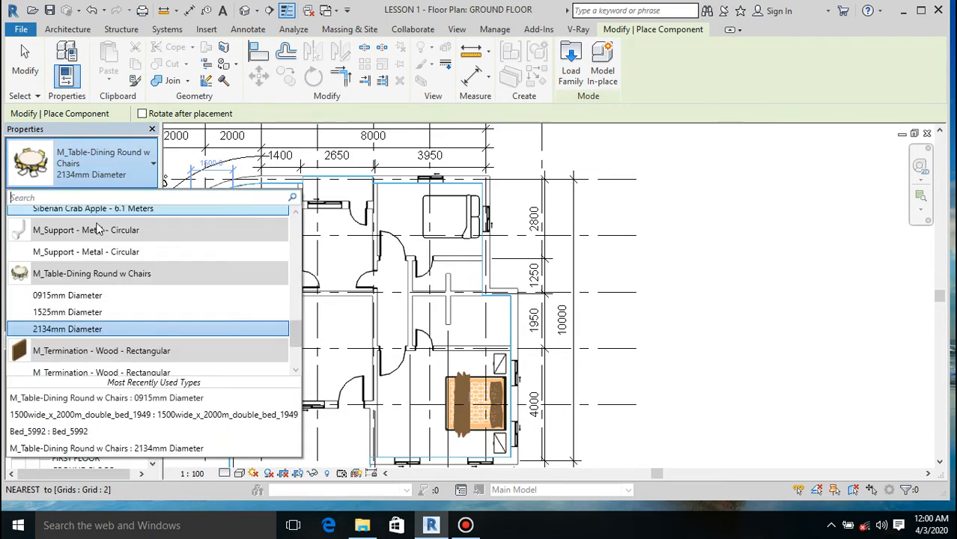
left_click(85, 312)
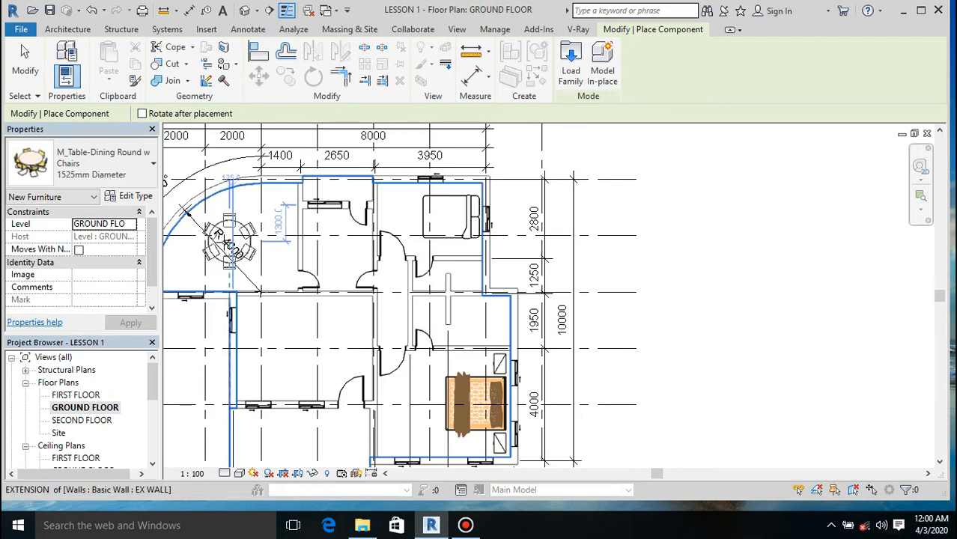
left_click(221, 242)
scroll(360, 239, "down", 2)
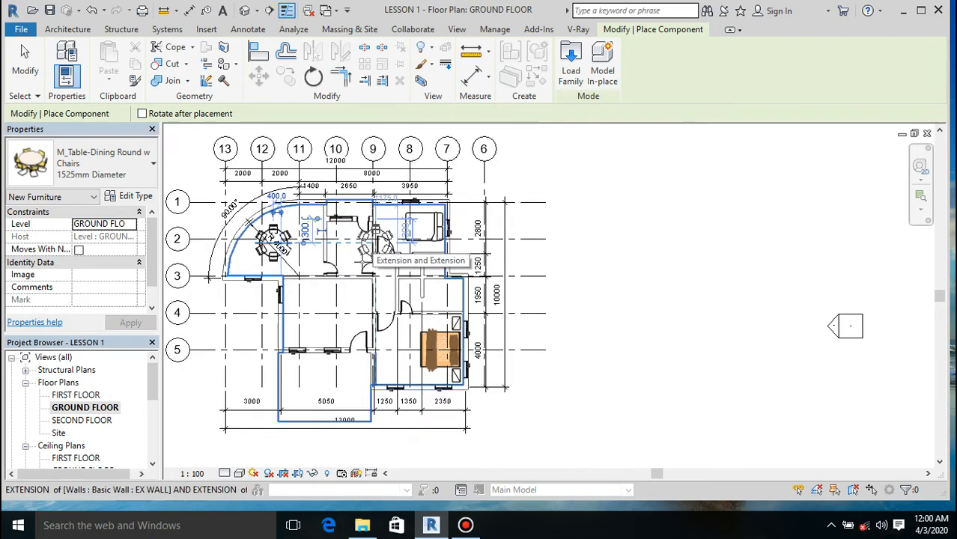
key("Escape")
key("Escape")
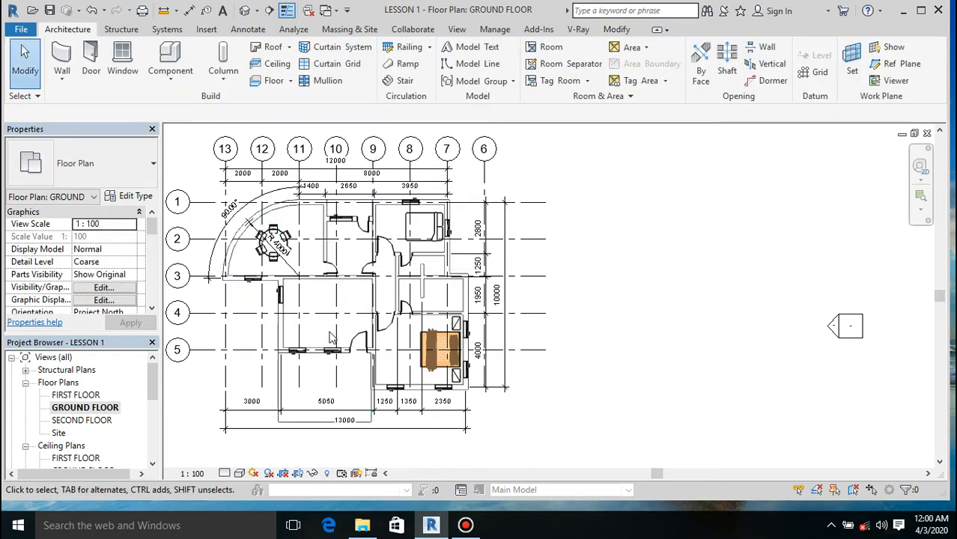
Switch to File Explorer and load the Opening - Cased (M) family from FabricDenim003 into the floor plan.
scroll(329, 337, "up", 1)
left_click(362, 526)
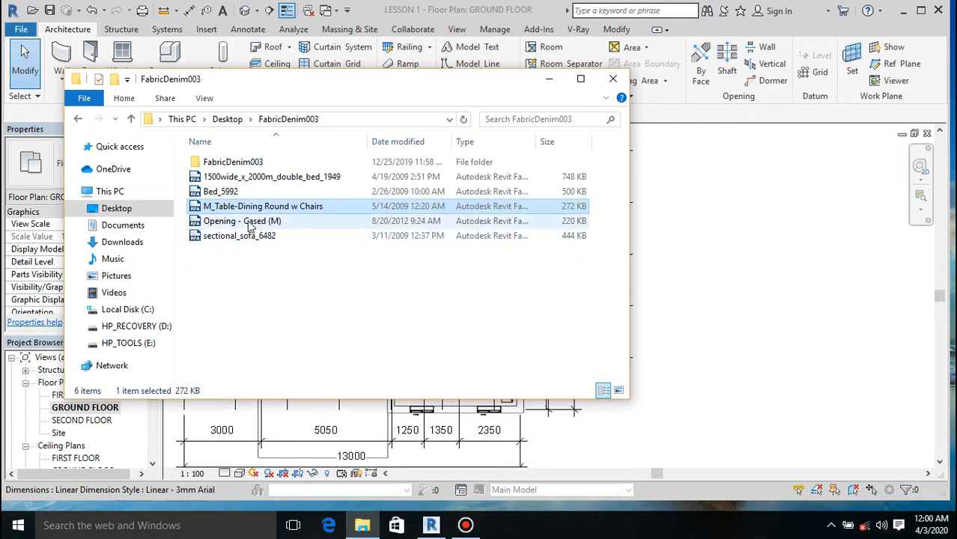
mouse_move(250, 227)
left_mouse_down()
mouse_move(603, 277)
mouse_move(723, 310)
left_mouse_up()
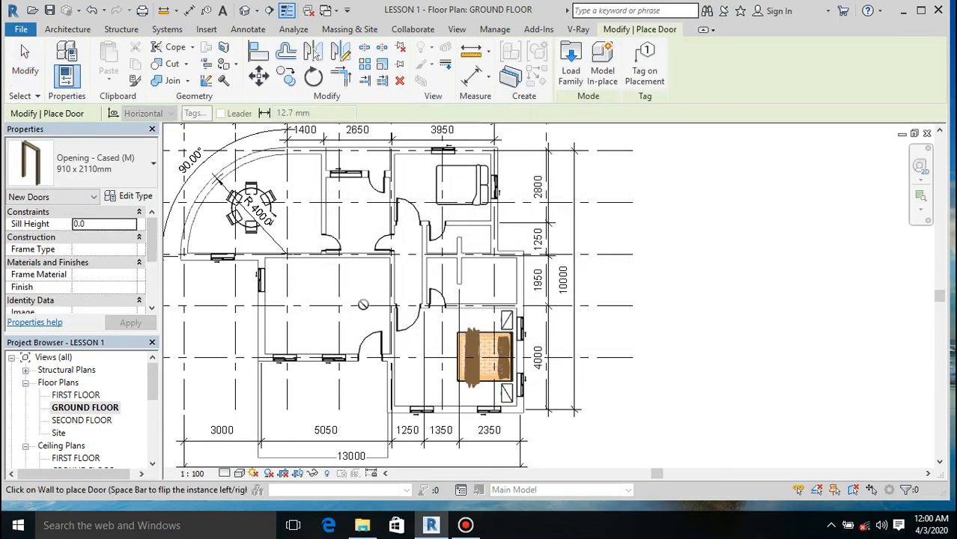
Place 1810 x 2110mm cased openings in the grid 3 wall below the dining room and the wall between the central room and corridor.
left_click(140, 178)
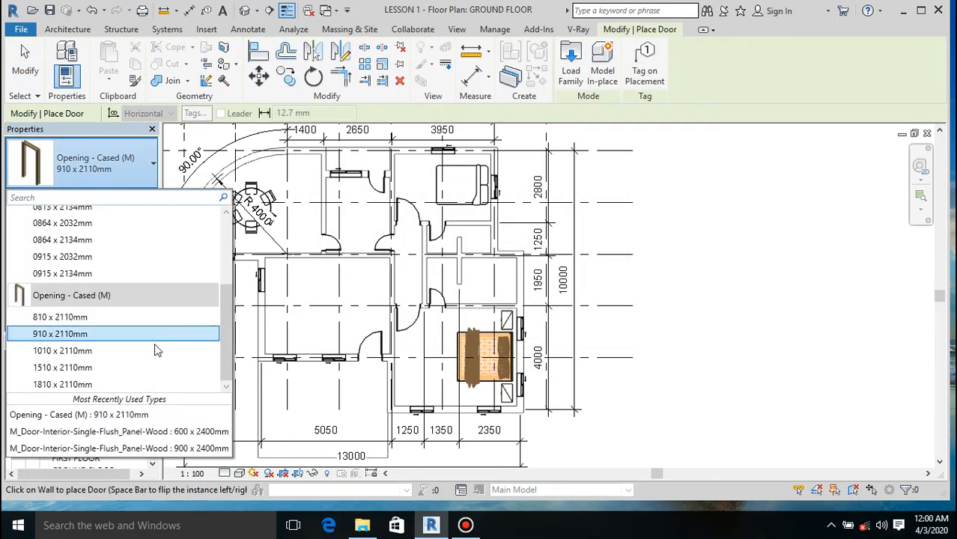
left_click(140, 384)
scroll(290, 245, "up", 3)
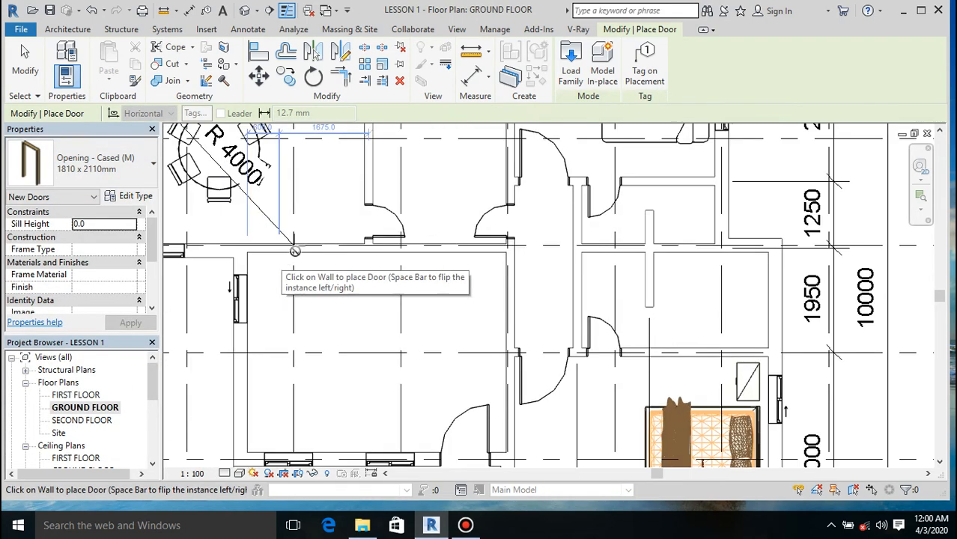
left_click(309, 245)
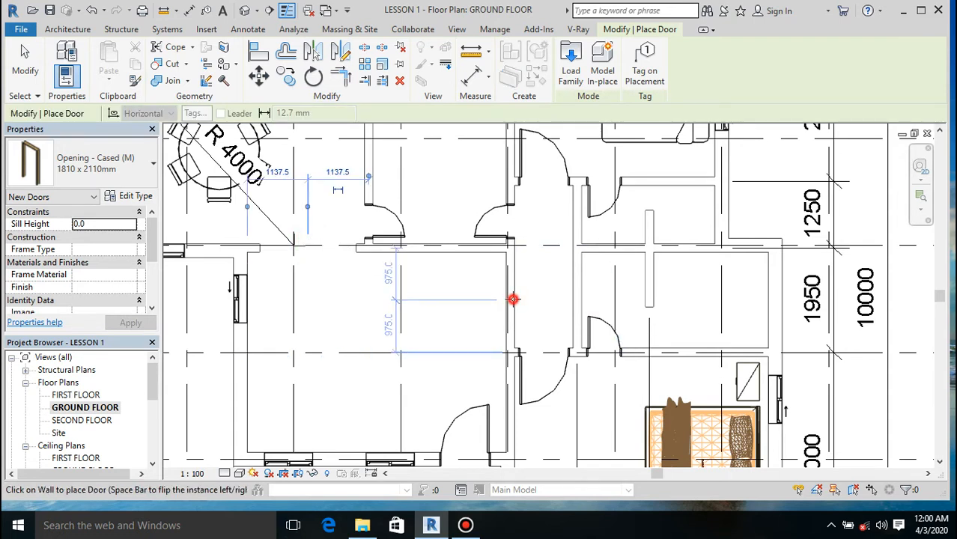
left_click(513, 300)
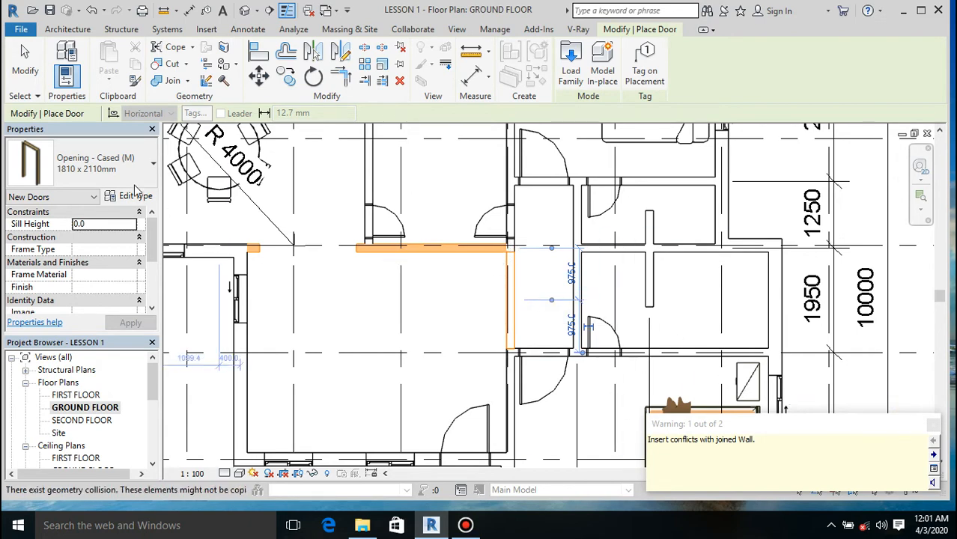
left_click(112, 178)
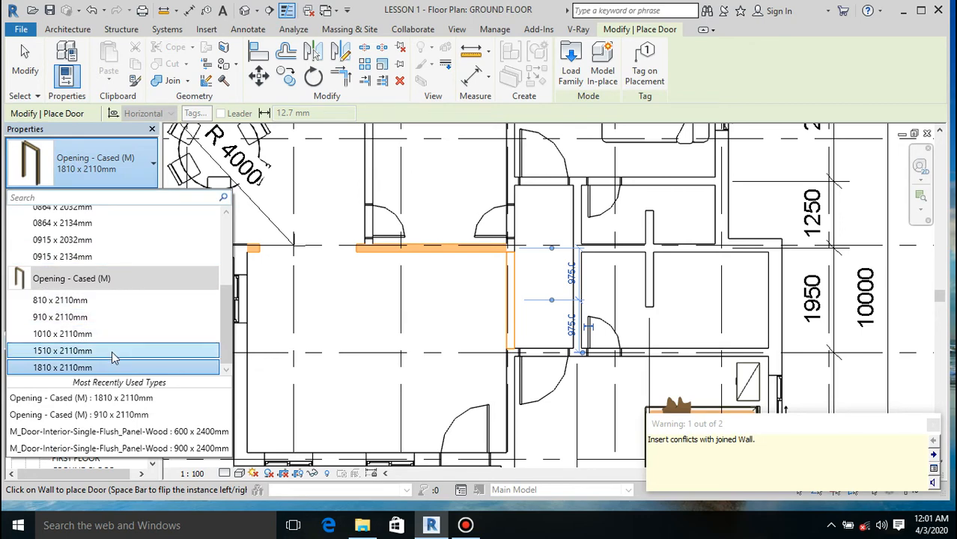
left_click(113, 352)
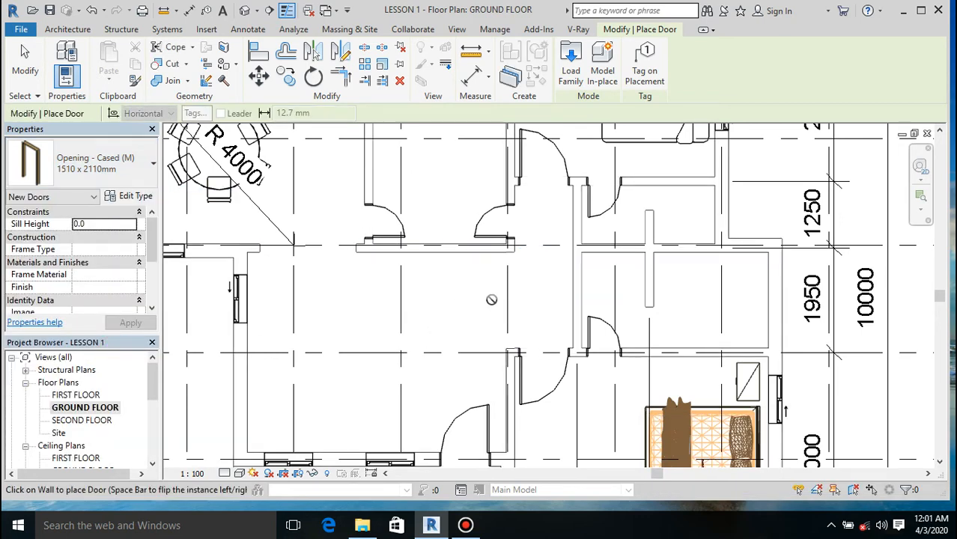
key("Escape")
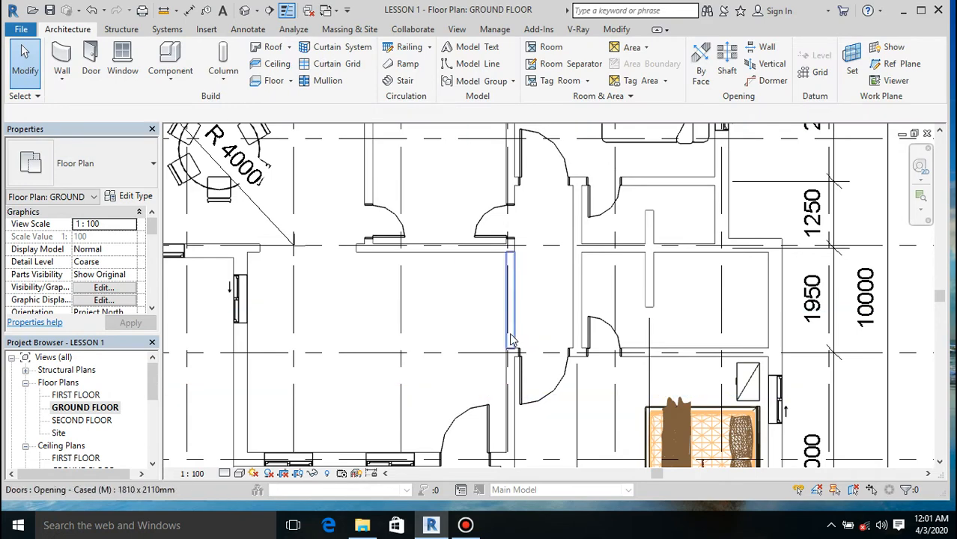
Change the cased opening between the central room and the corridor to the 1510 x 2110mm type.
left_click(516, 338)
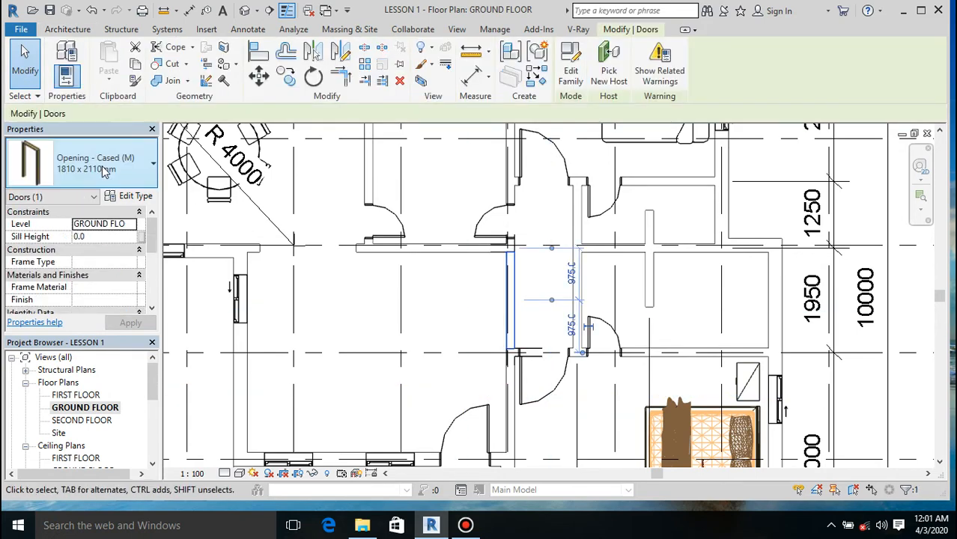
left_click(97, 163)
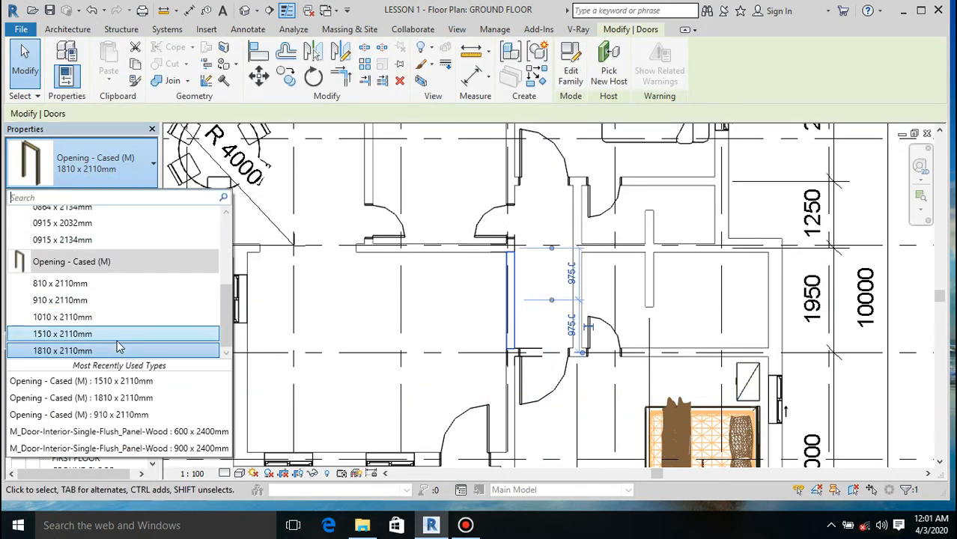
left_click(117, 342)
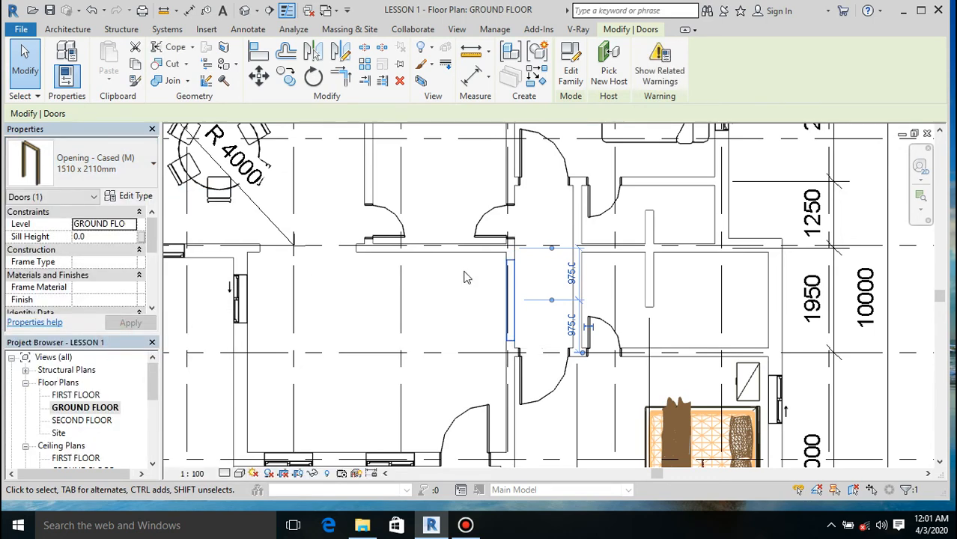
scroll(510, 299, "up", 1)
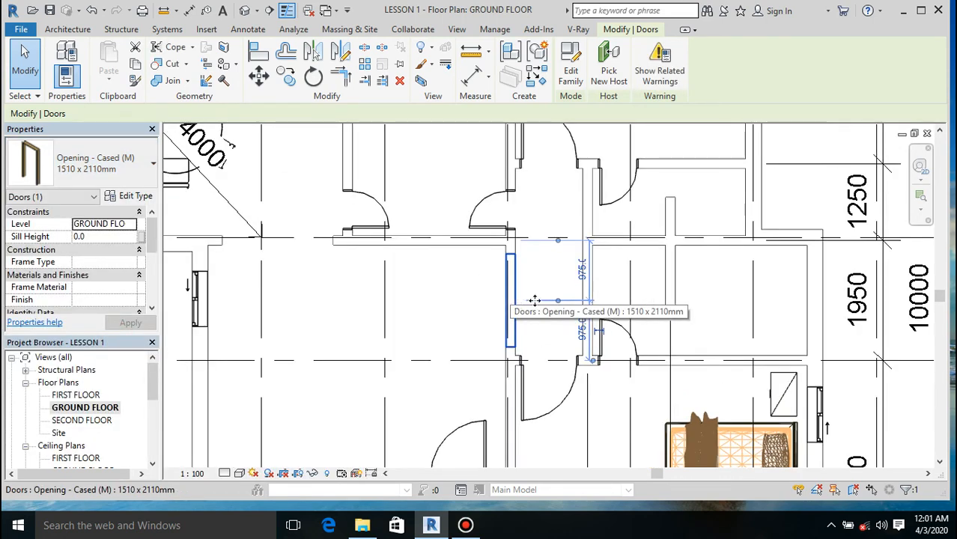
Select both cased openings in the ground floor plan and open the default 3D view to inspect them from the front.
scroll(565, 319, "down", 2)
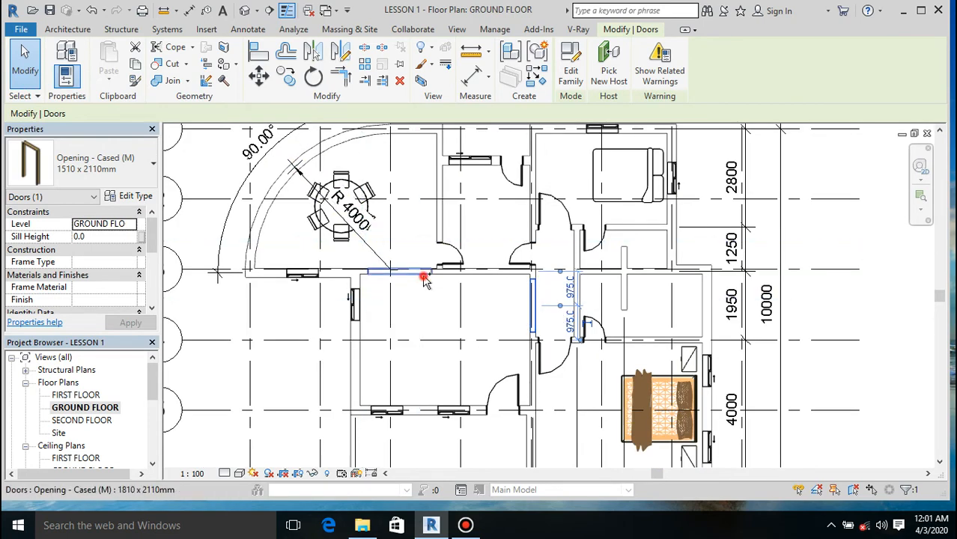
left_click(424, 278, "ctrl")
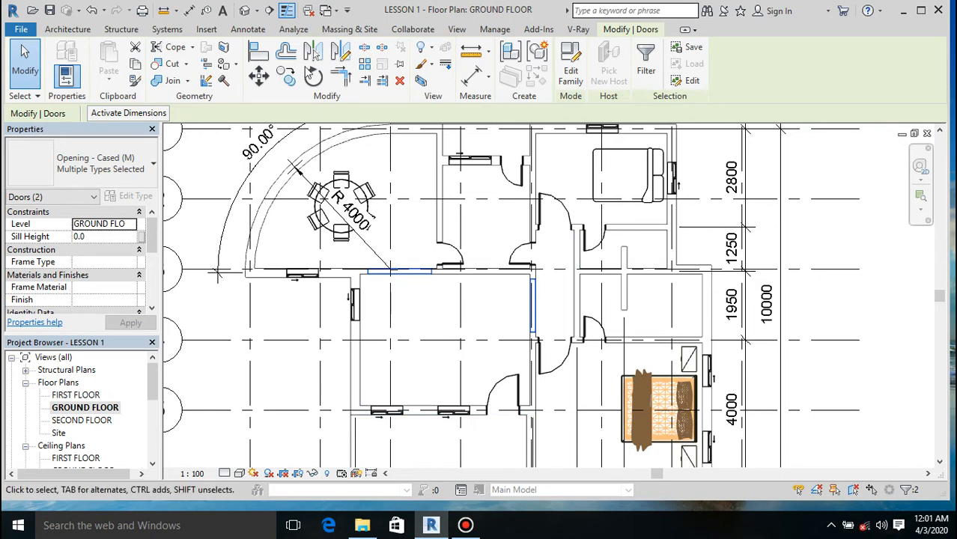
left_click(239, 10)
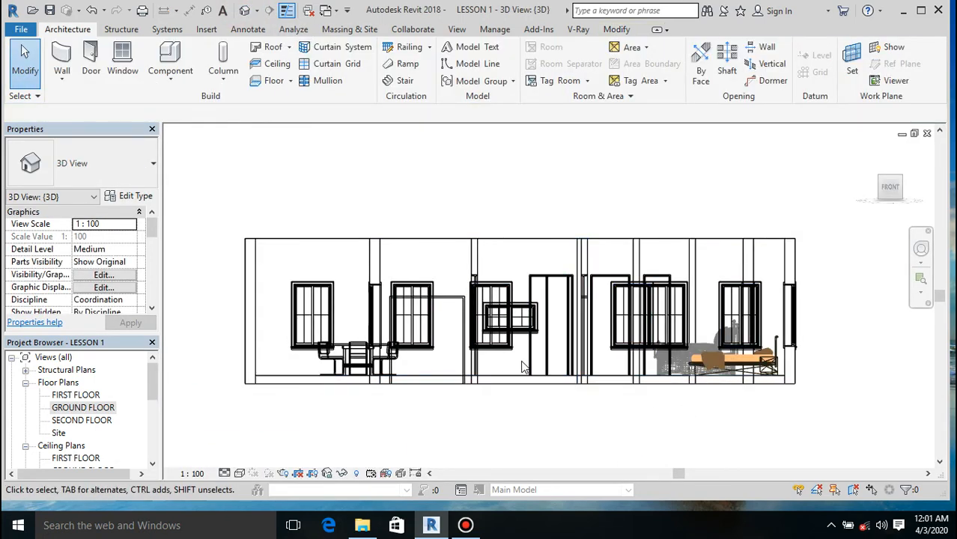
scroll(523, 371, "up", 3)
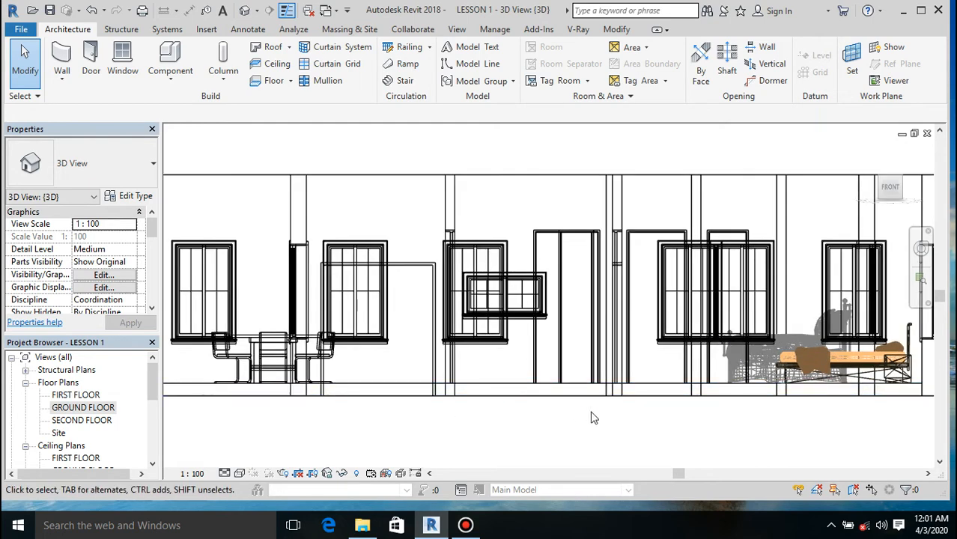
Try to select all instances of the 1810 x 2110mm cased opening in the 3D view.
left_click(410, 272)
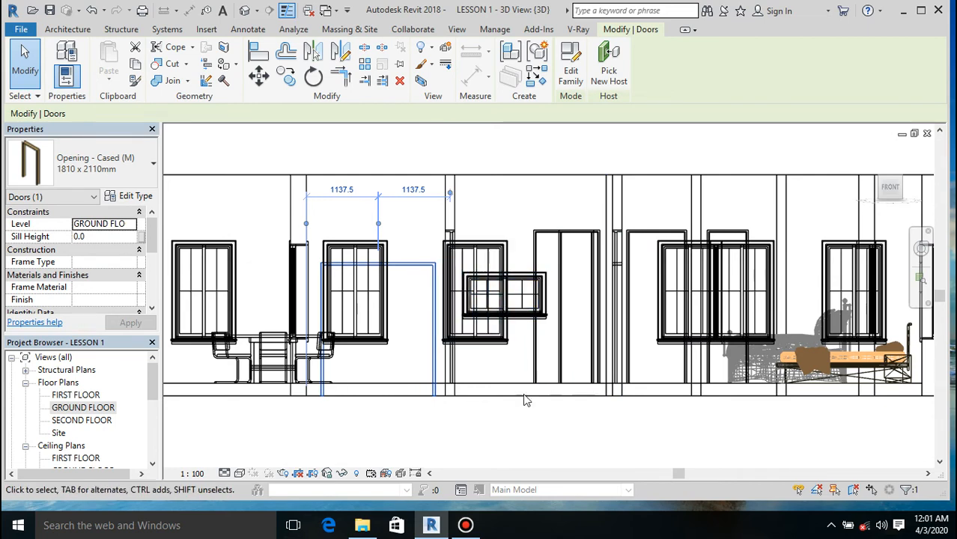
right_click(499, 420)
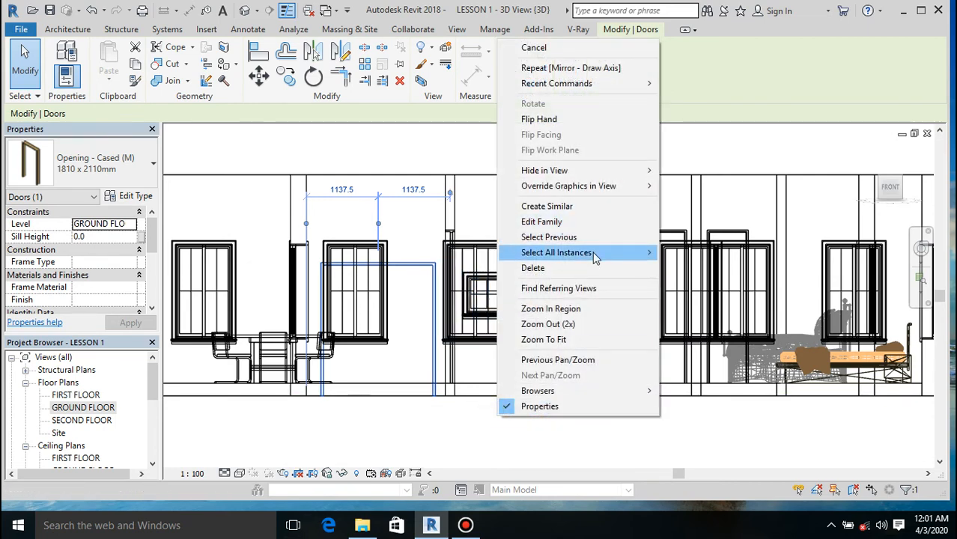
mouse_move(592, 254)
left_click(683, 268)
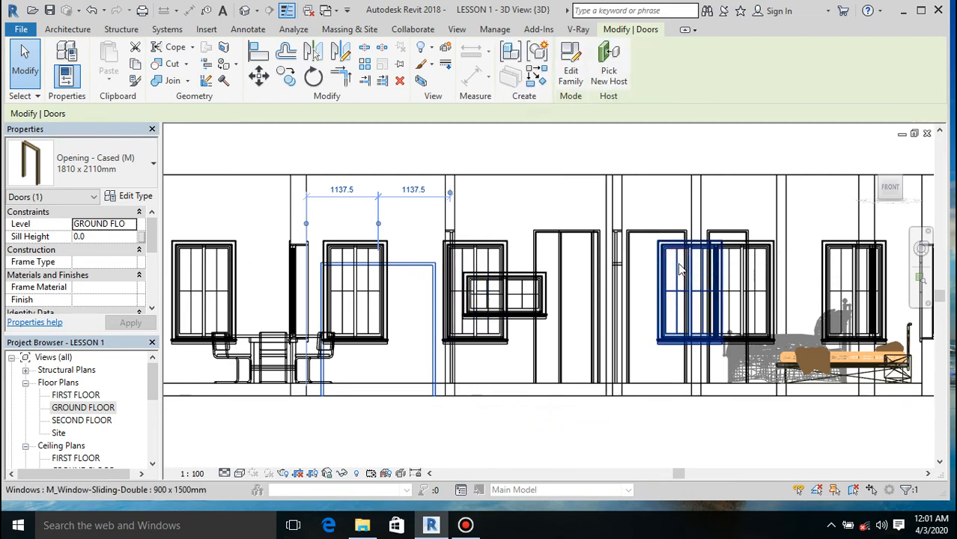
Move the 1510 x 2110mm and 1810 x 2110mm cased openings together up 200 mm, from the slab's underside to the floor surface.
left_click_drag(888, 187, 930, 195)
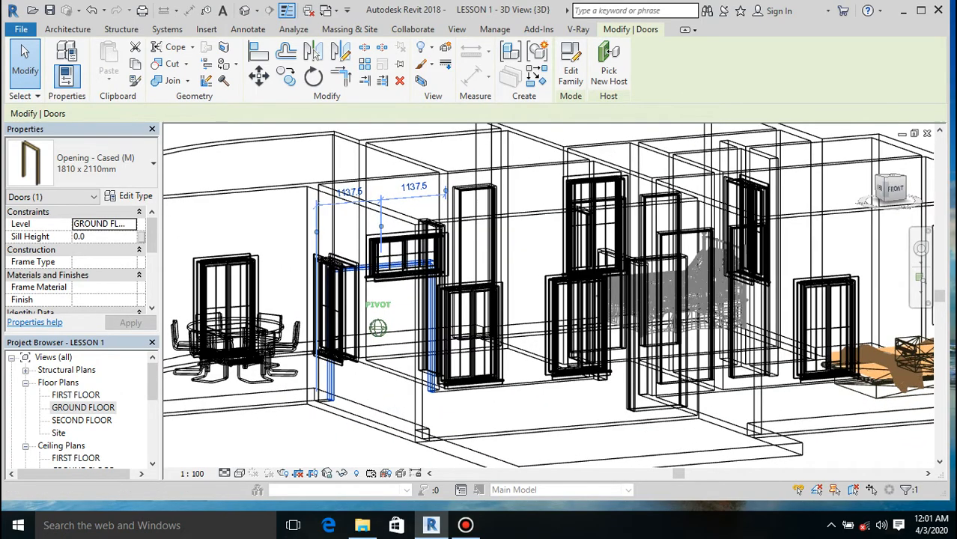
left_click(612, 259)
left_click(896, 189)
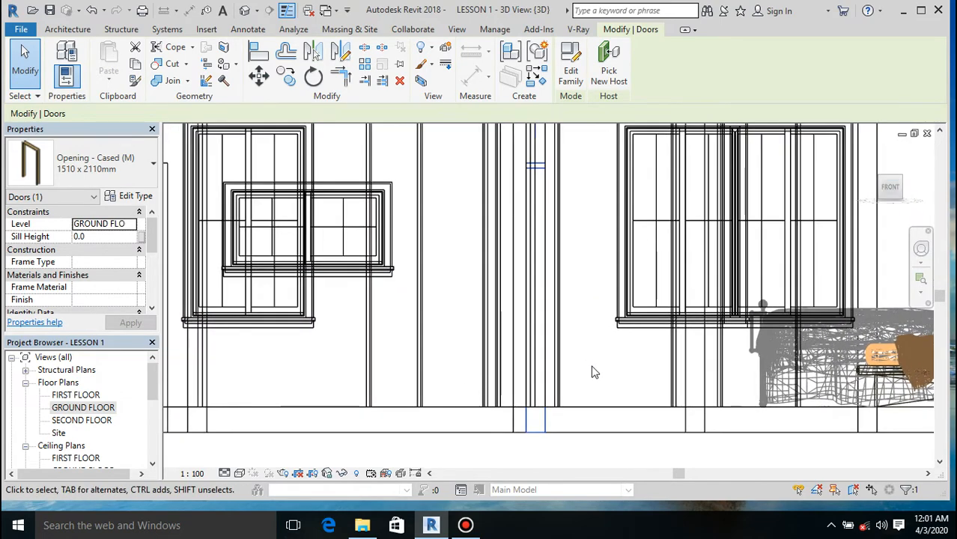
scroll(592, 372, "down", 2)
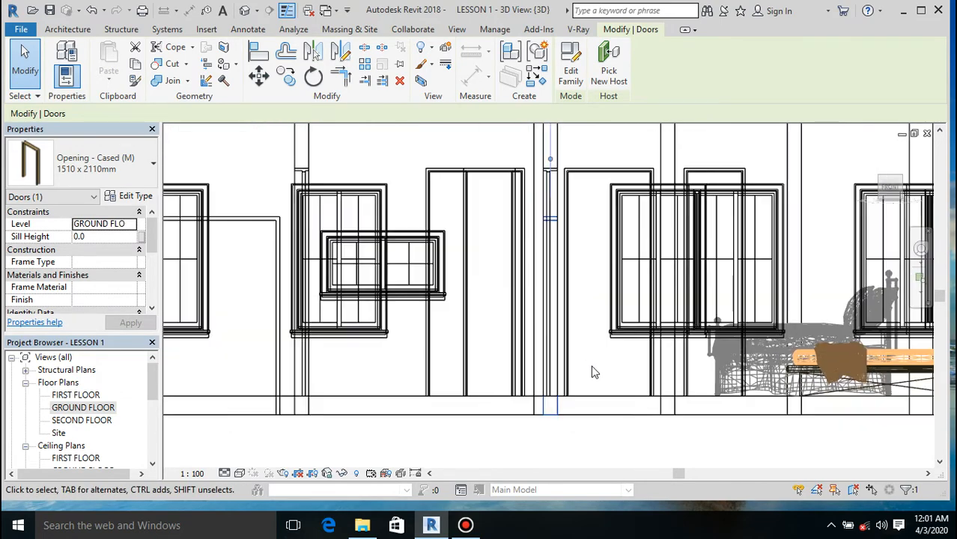
left_click(252, 221, "ctrl")
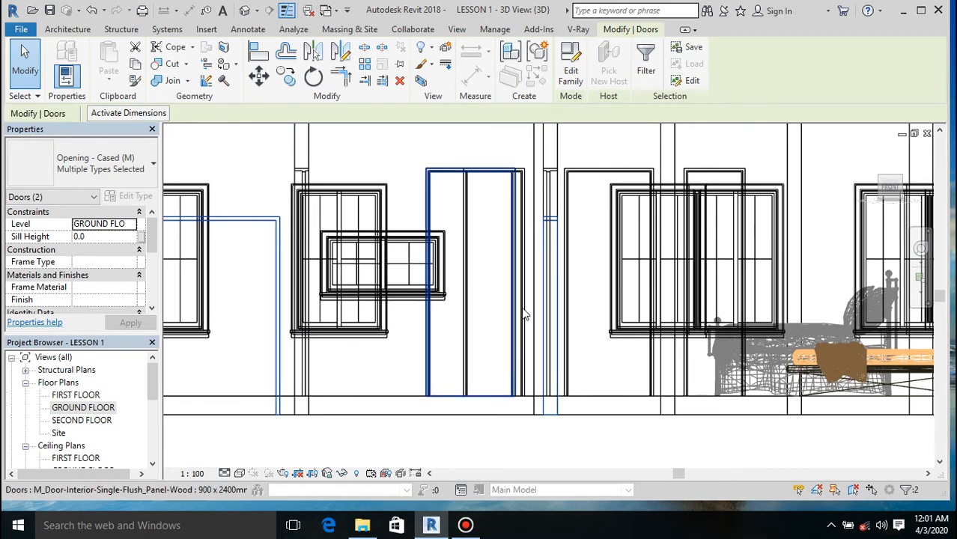
scroll(524, 307, "down", 2)
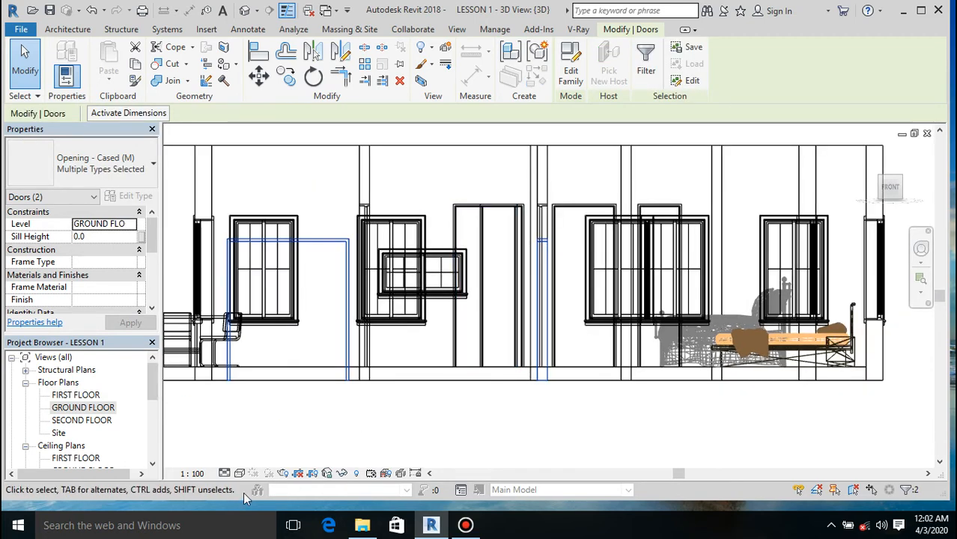
left_click(258, 75)
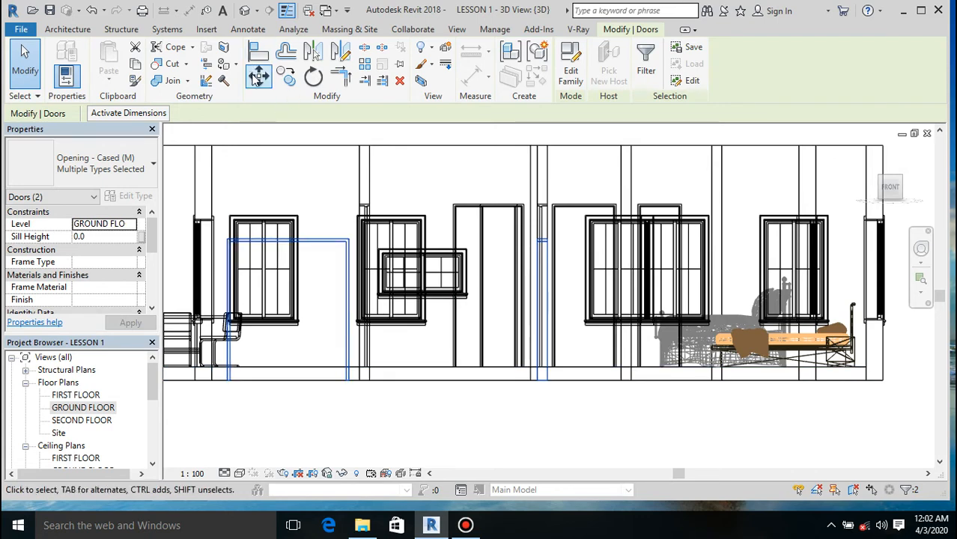
scroll(236, 388, "up", 3)
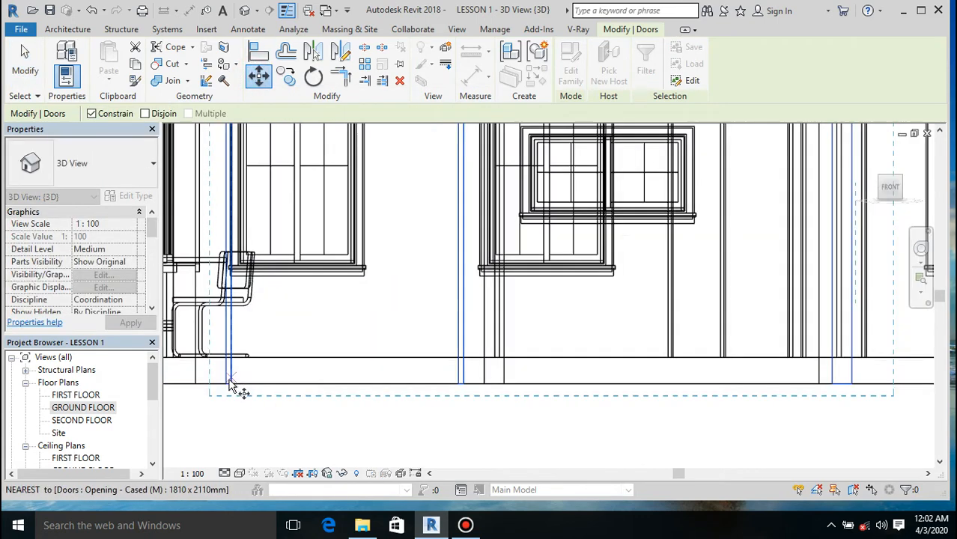
left_click(232, 388)
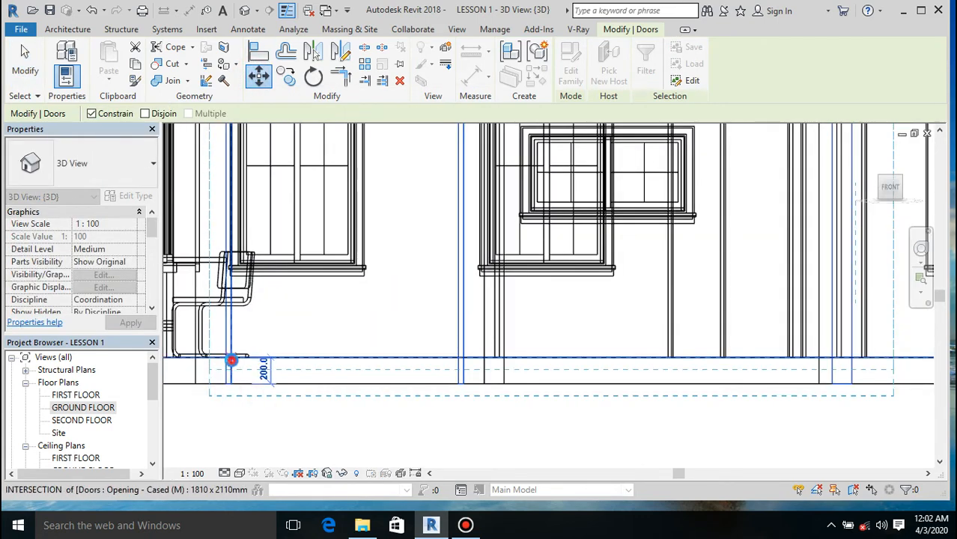
left_click(342, 346)
scroll(453, 372, "down", 5)
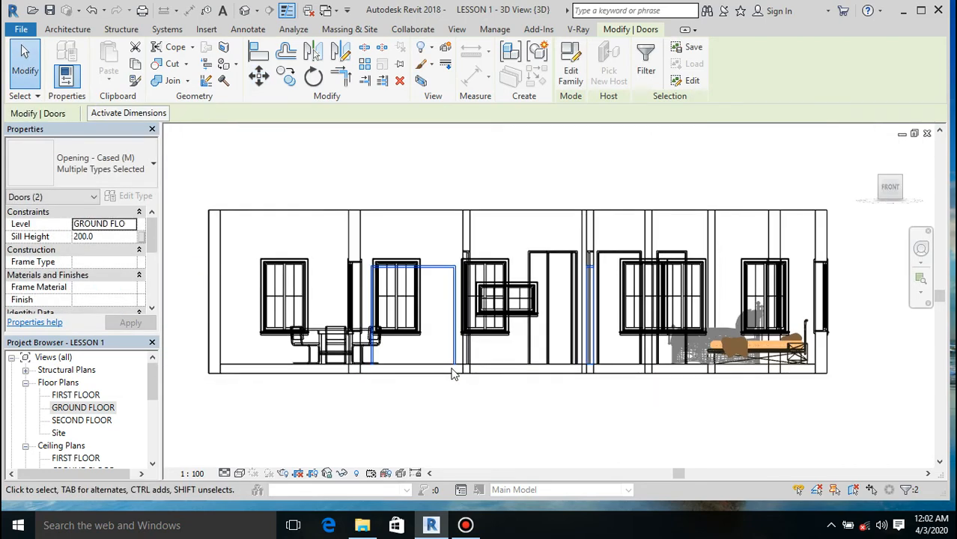
Return to the GROUND FLOOR plan and look over the overall room layout.
double_click(84, 407)
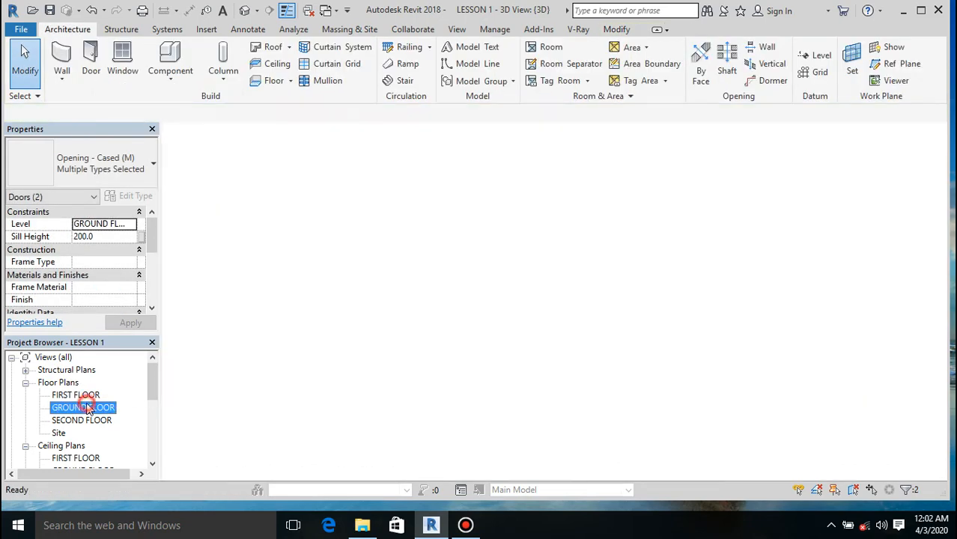
scroll(465, 321, "down", 3)
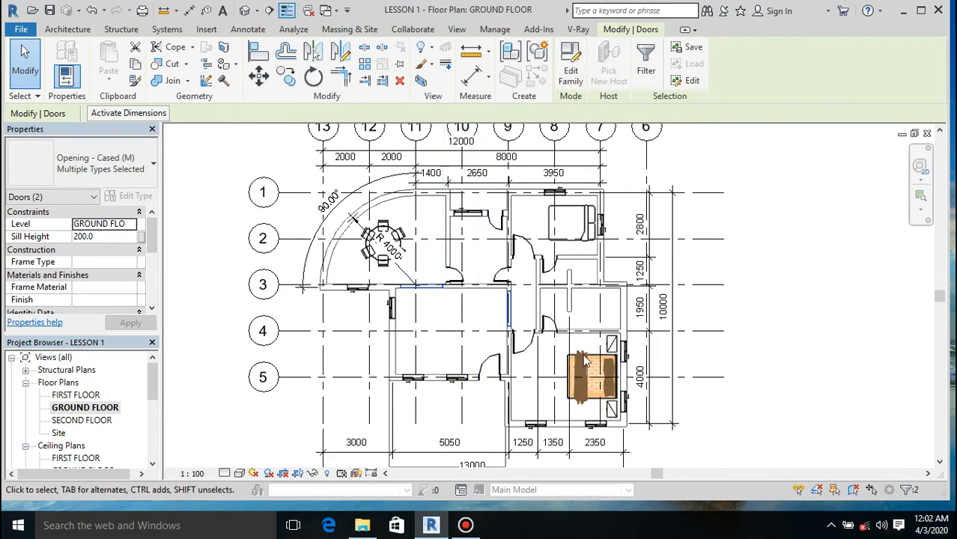
scroll(506, 327, "down", 2)
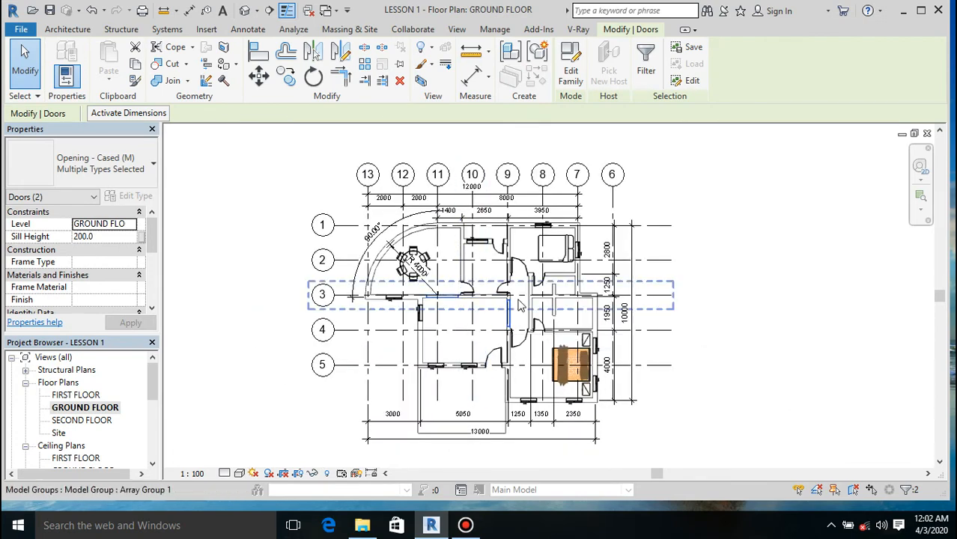
scroll(520, 304, "up", 1)
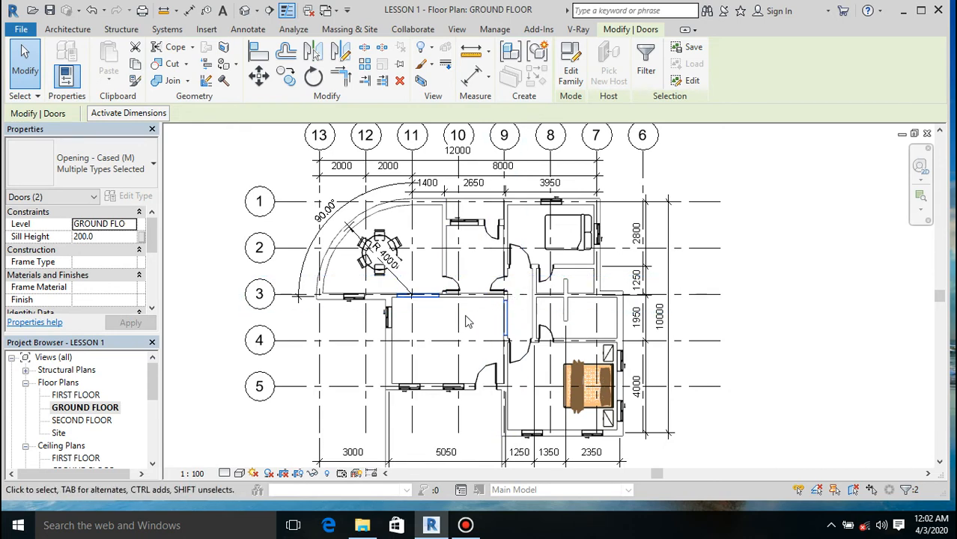
scroll(454, 320, "down", 1)
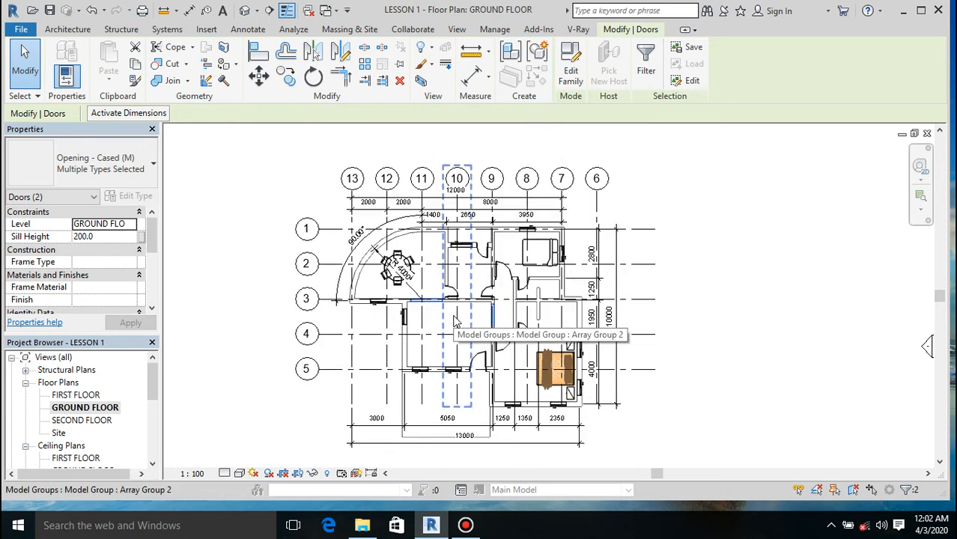
scroll(436, 403, "up", 2)
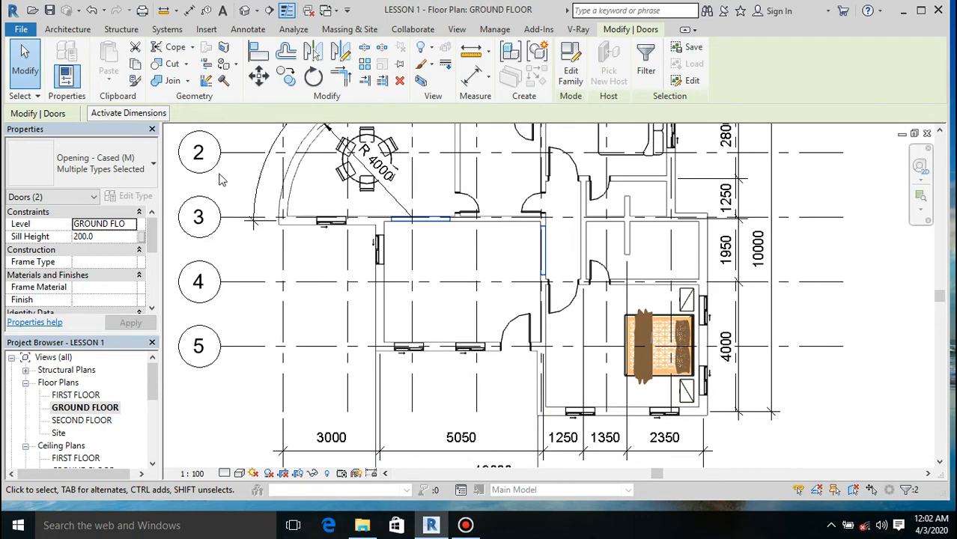
Start an in-place model in the Columns family category, accepting the default name.
left_click(67, 29)
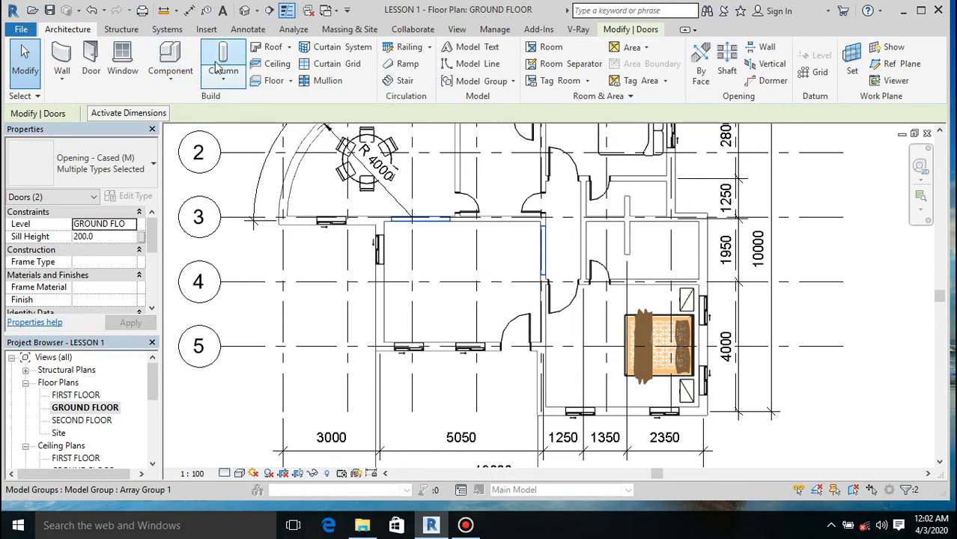
left_click(171, 83)
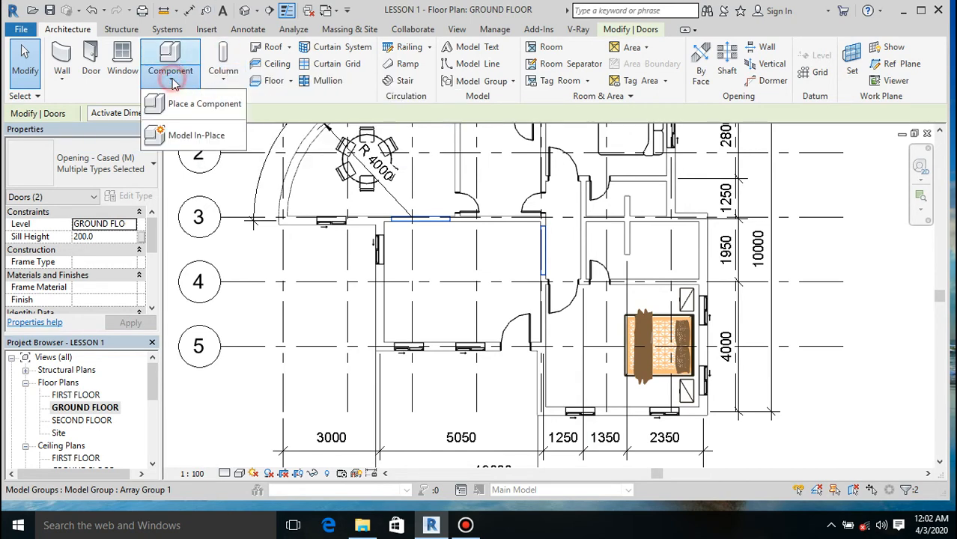
left_click(197, 137)
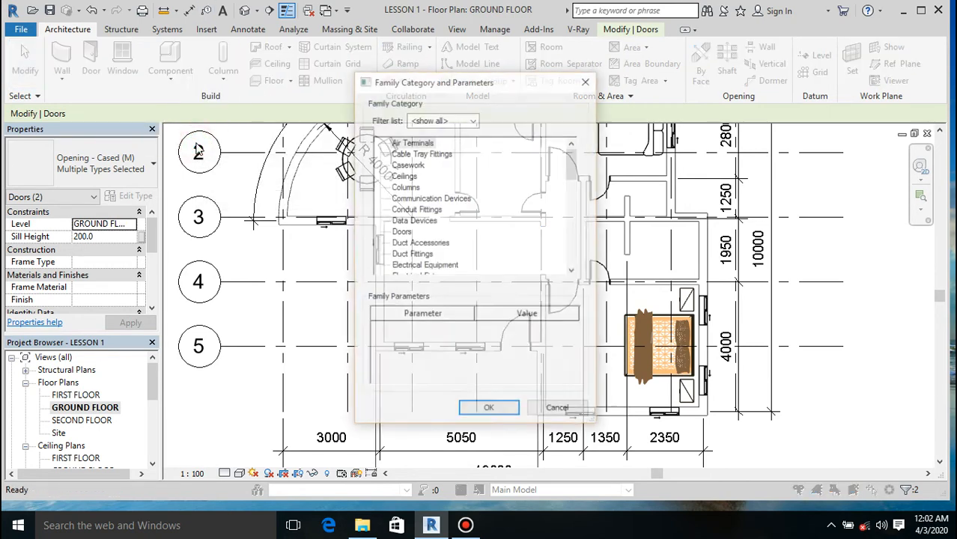
left_click(412, 188)
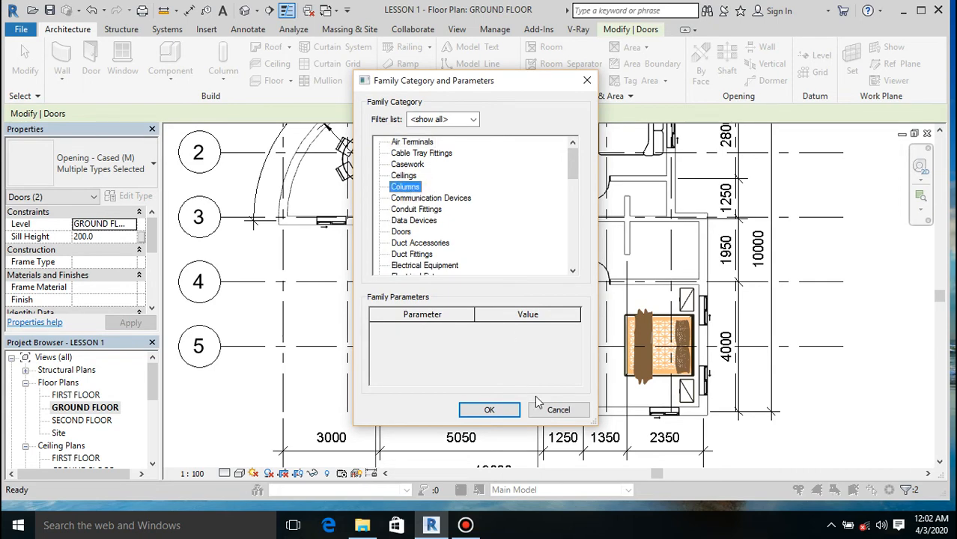
left_click(493, 410)
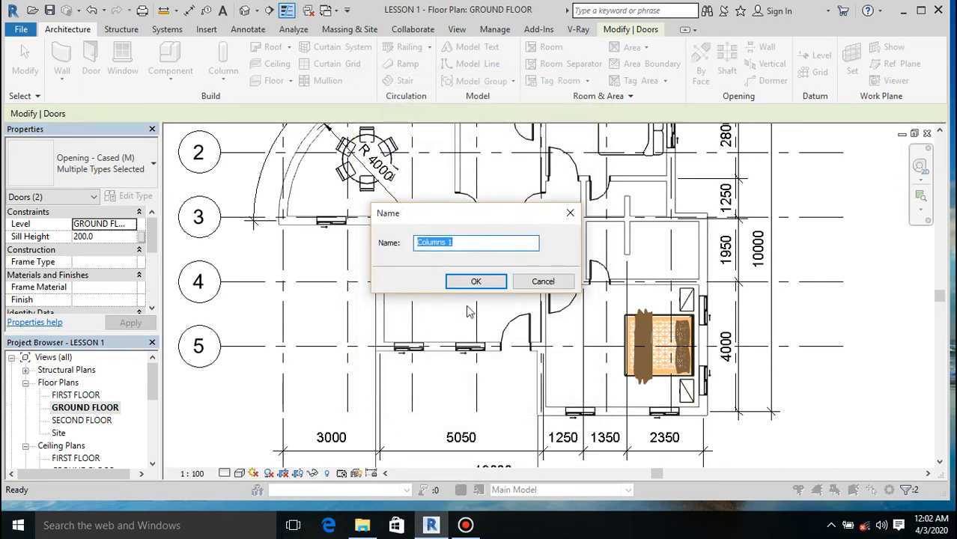
left_click(472, 280)
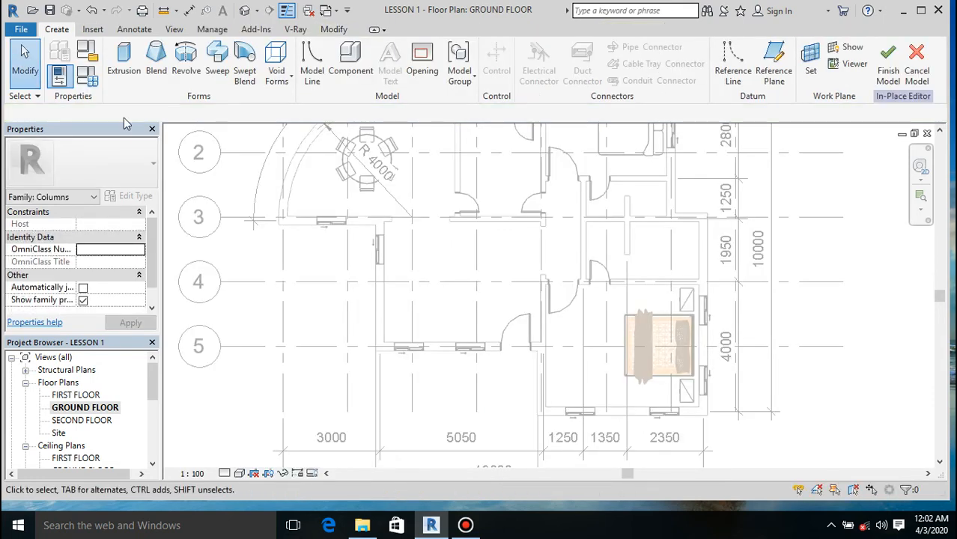
Start an extrusion and sketch a 200 x 200 mm square profile at the lower-left corner of the porch floor slab.
left_click(122, 63)
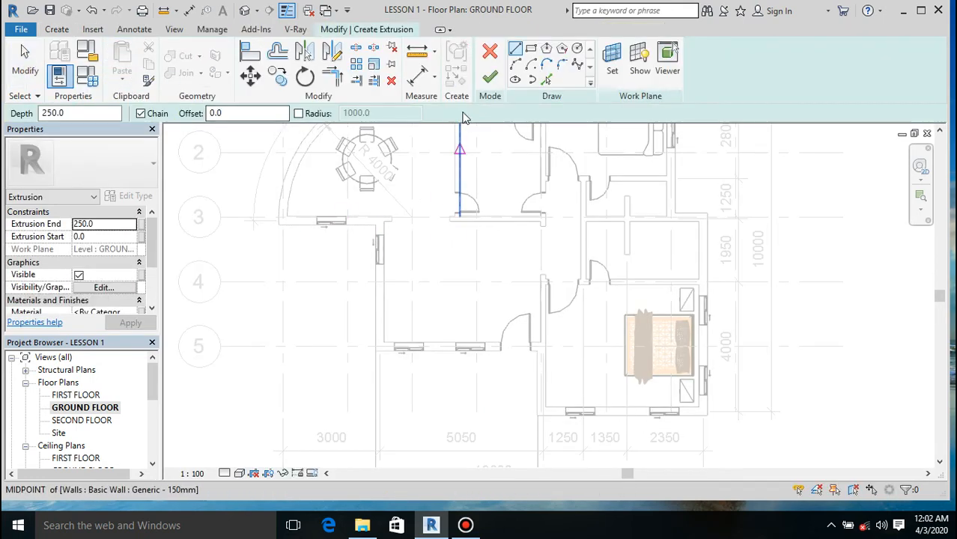
left_click(531, 50)
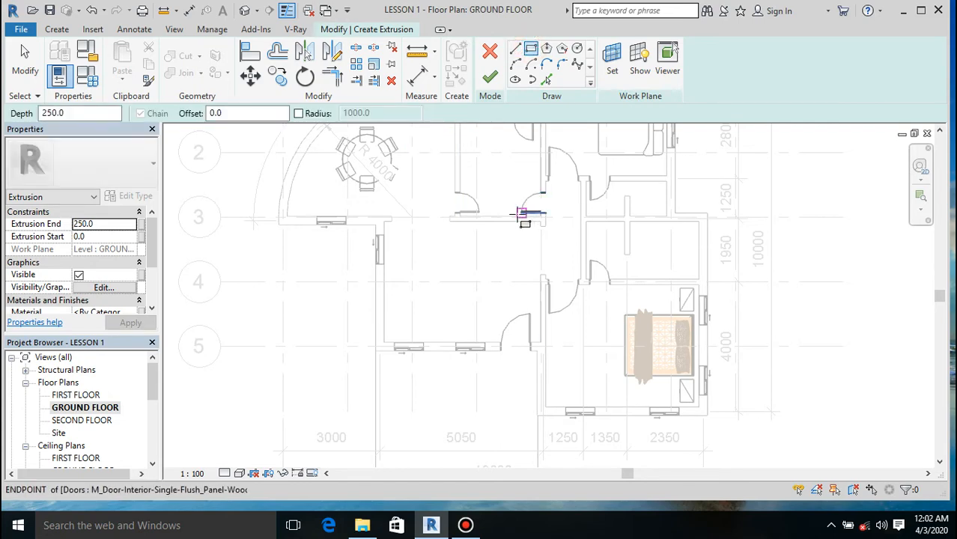
scroll(522, 215, "down", 4)
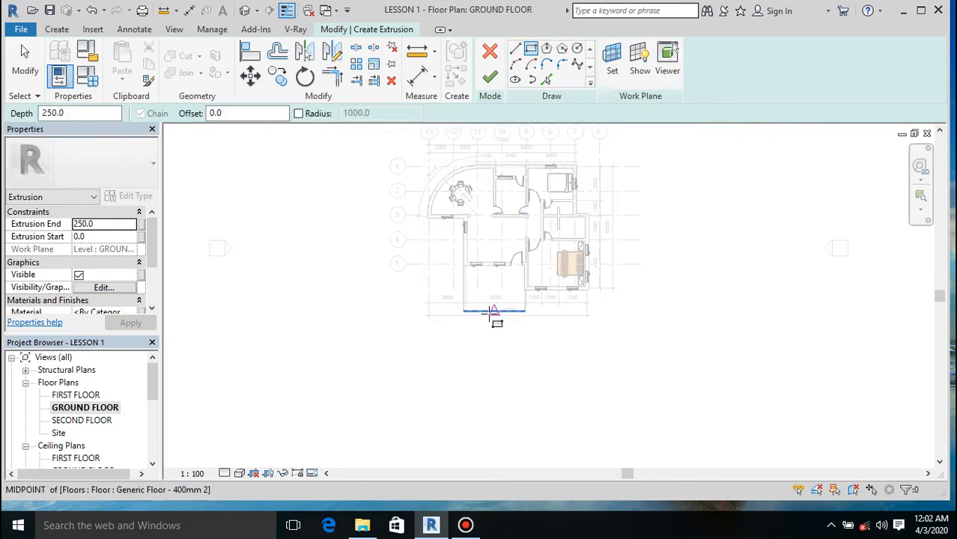
scroll(488, 315, "up", 4)
scroll(451, 306, "up", 3)
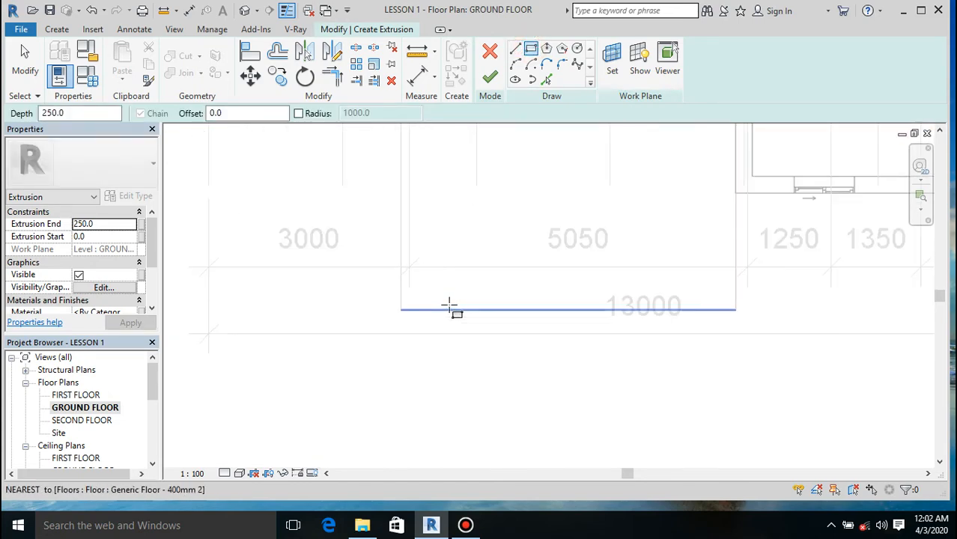
left_click(403, 308)
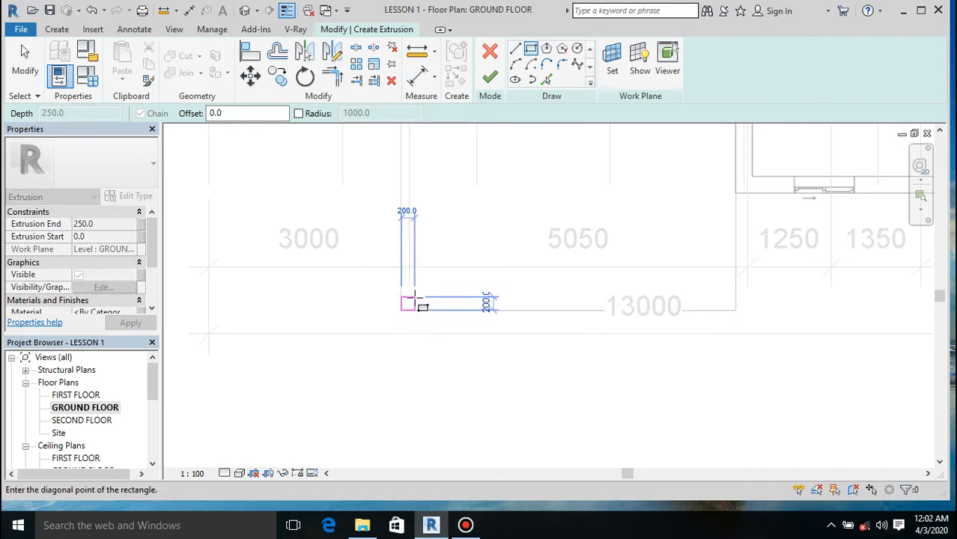
left_click(414, 298)
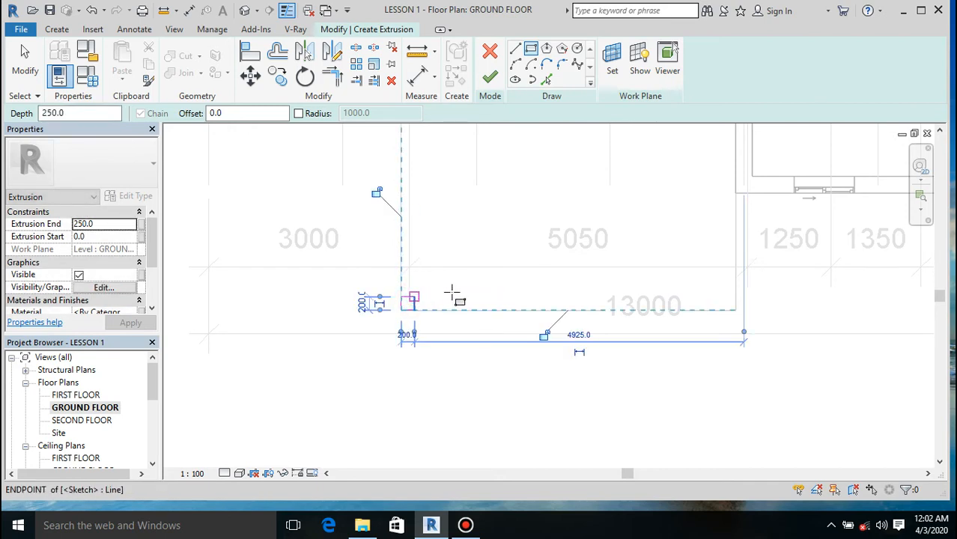
key("Escape")
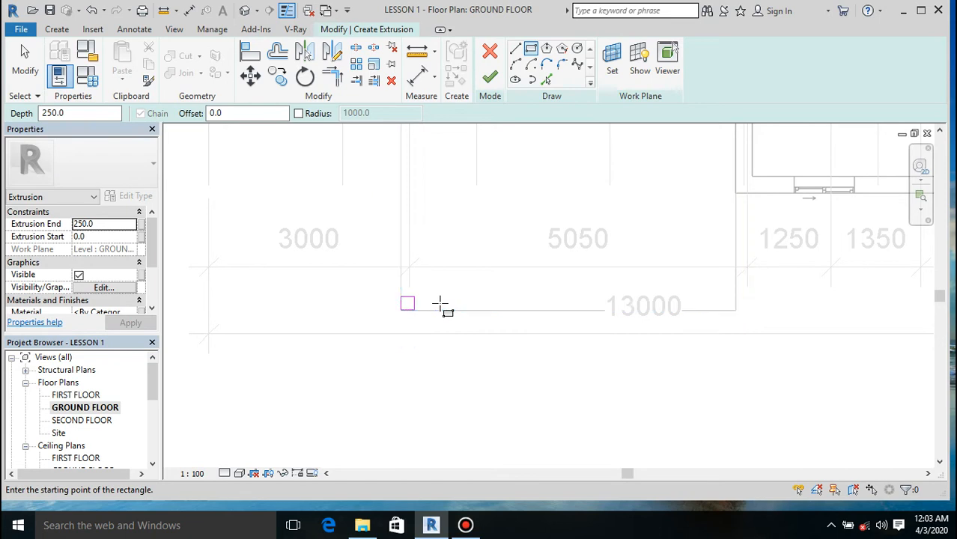
Set the column profile's vertical dimension to 400 mm by repositioning its upper edge.
scroll(405, 302, "up", 4)
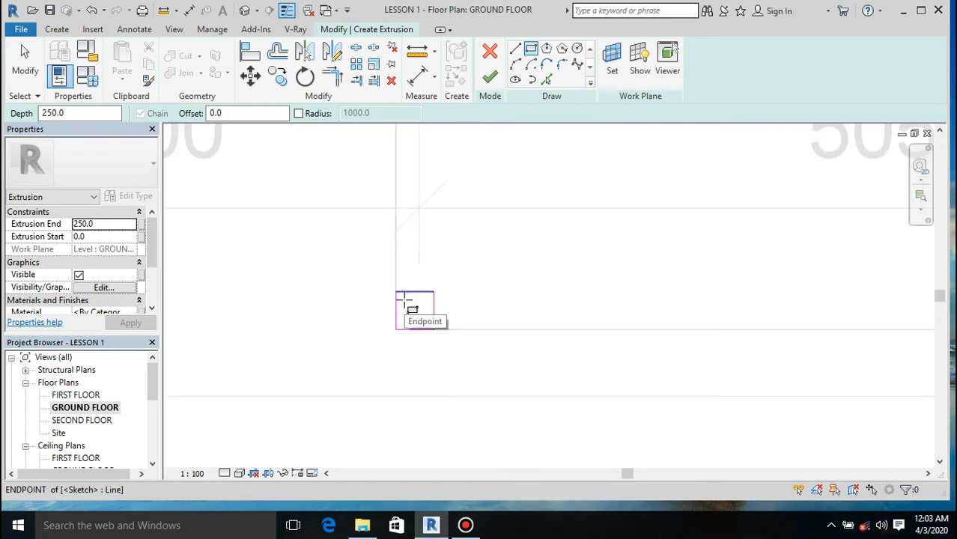
key("Escape")
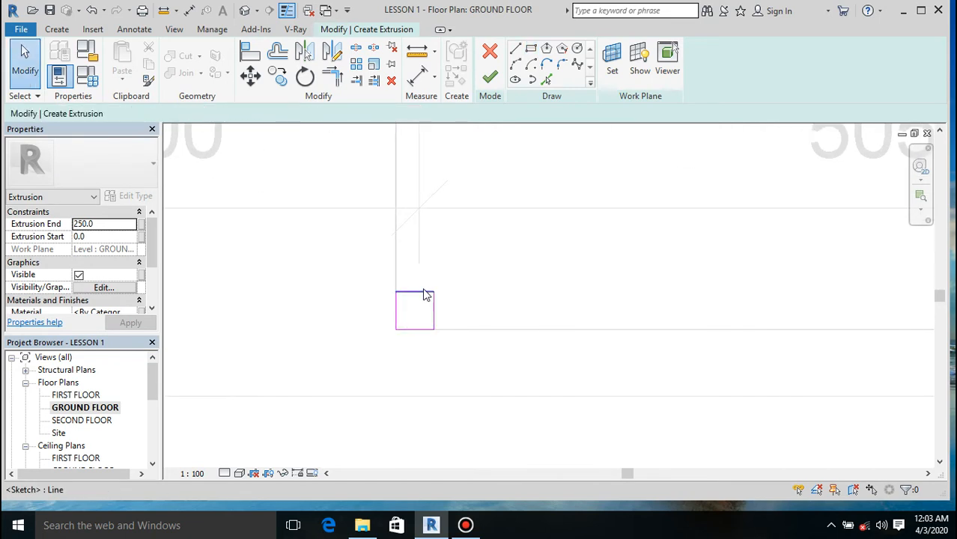
left_click(424, 292)
left_click(459, 310)
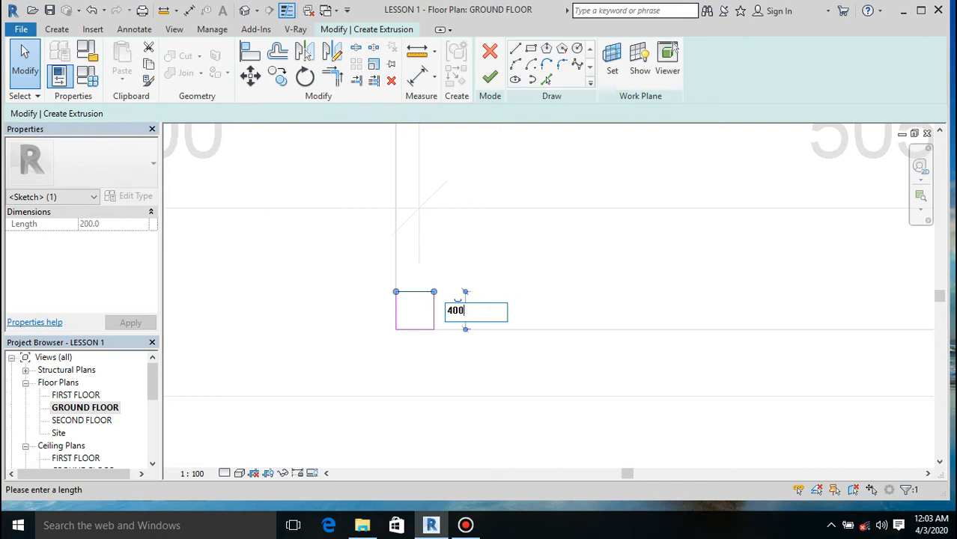
key("Return")
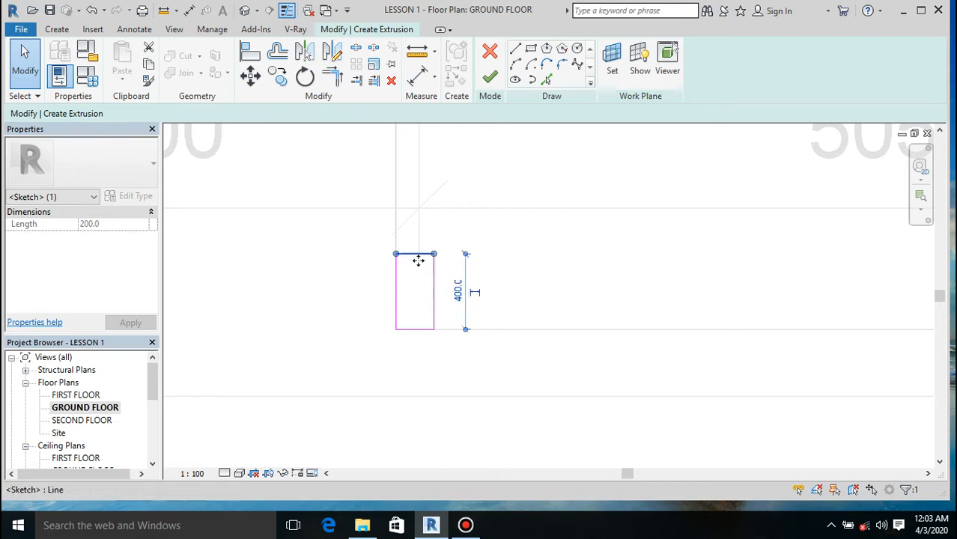
Set the column profile's width to 300 mm by repositioning its right edge.
left_click(434, 293)
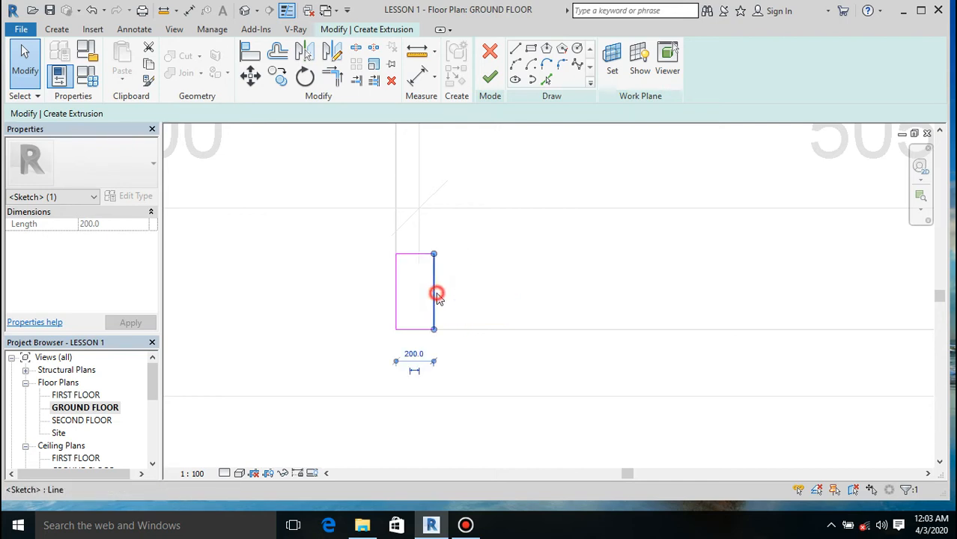
left_click(421, 355)
type("4")
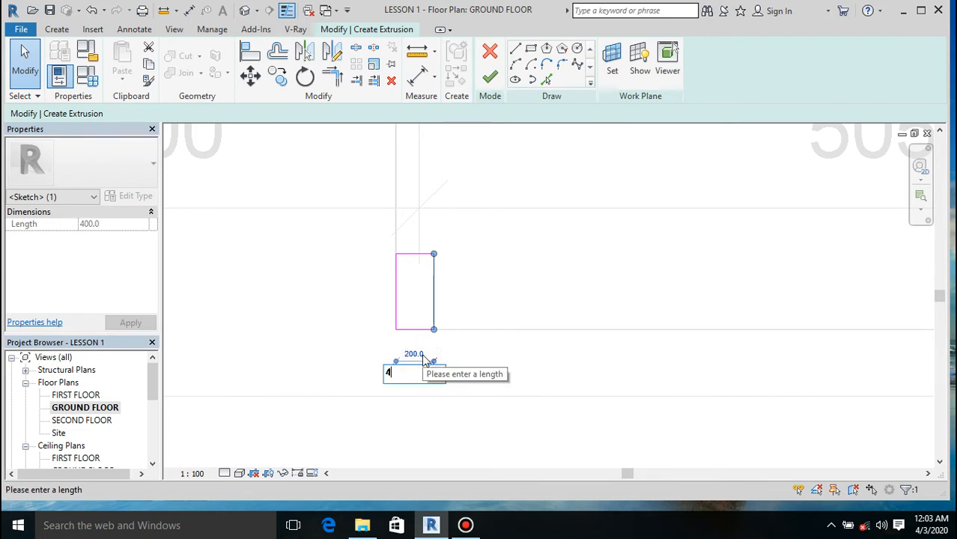
key("BackSpace")
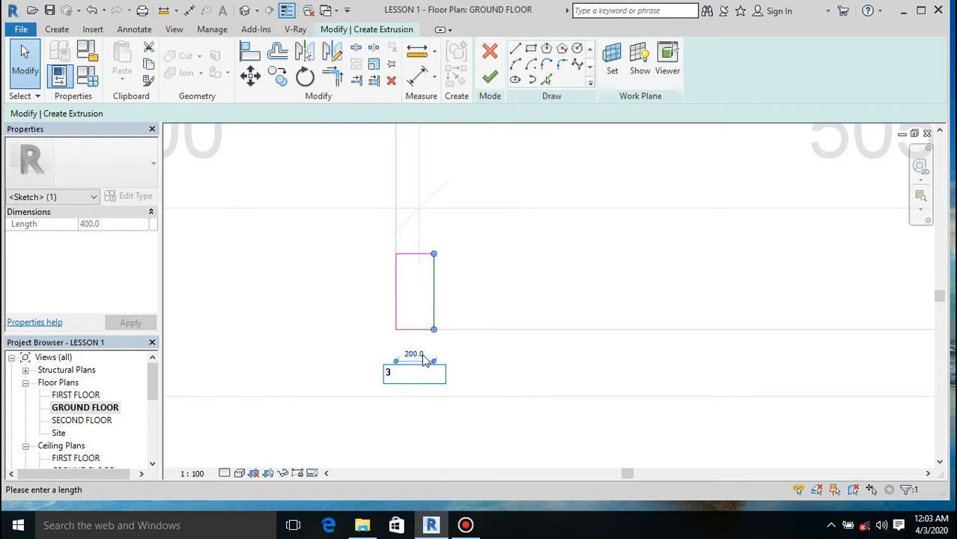
type("300")
key("Return")
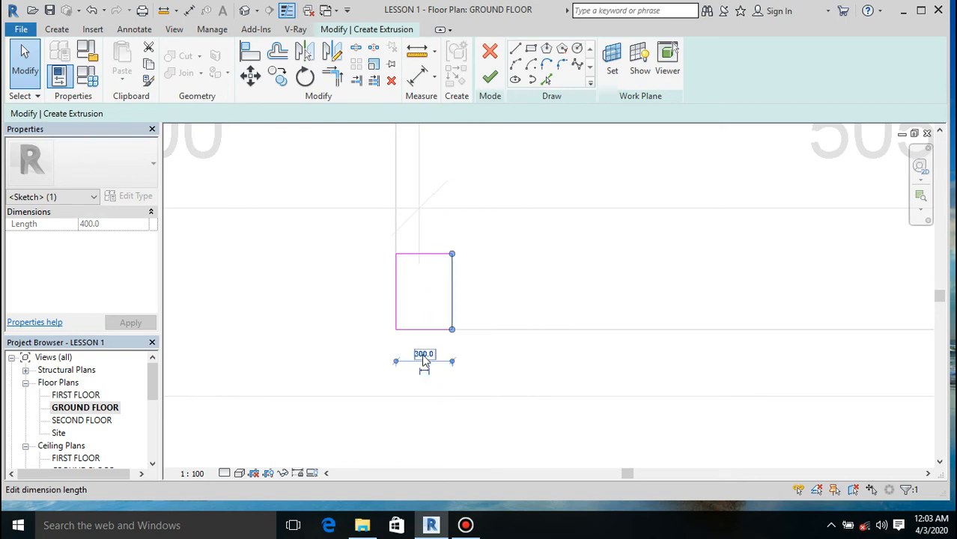
Set the column profile's vertical dimension to 300 mm and finish the extrusion sketch.
left_click(442, 254)
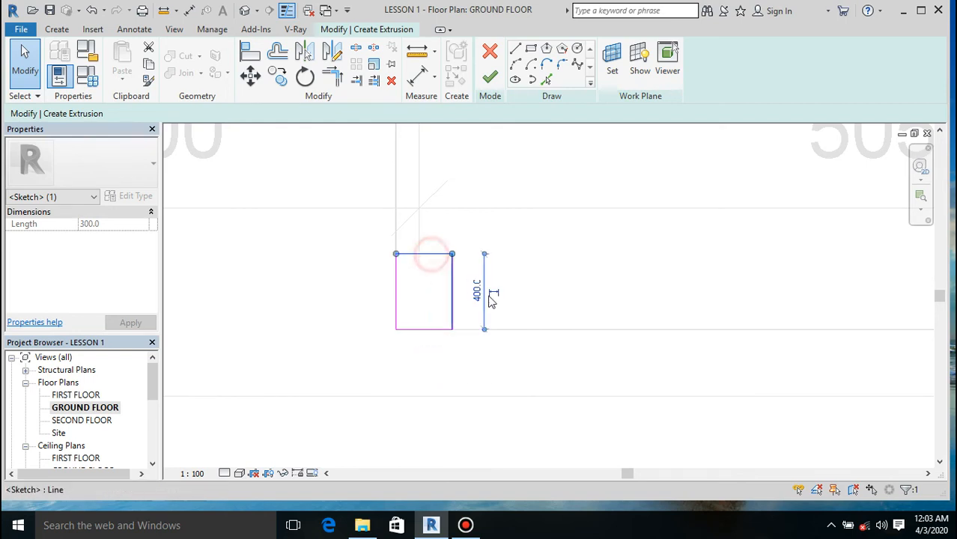
left_click(478, 293)
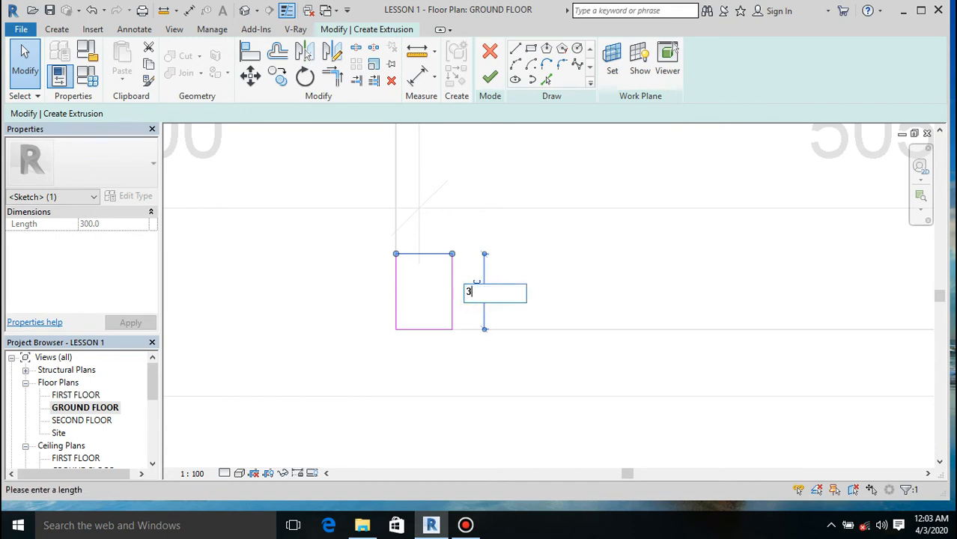
type("300")
key("Return")
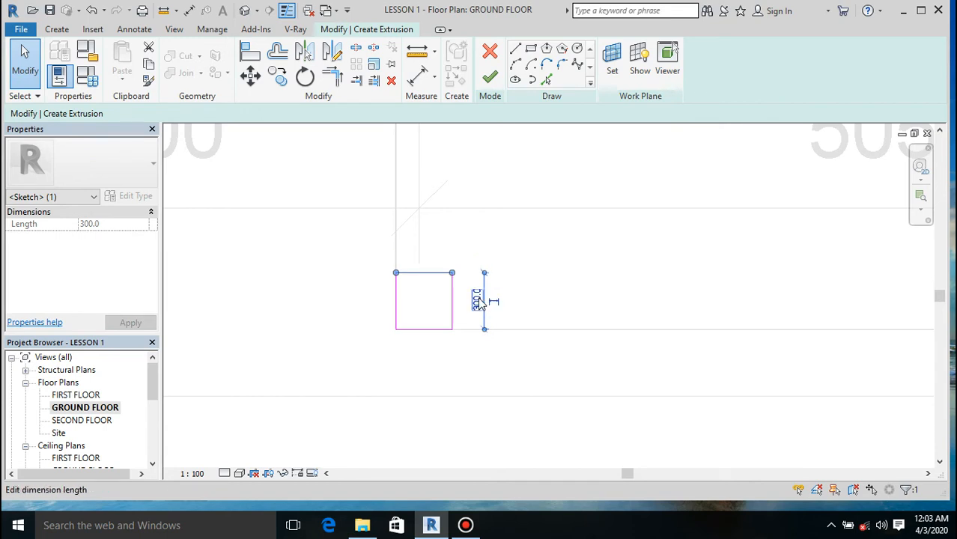
left_click(489, 79)
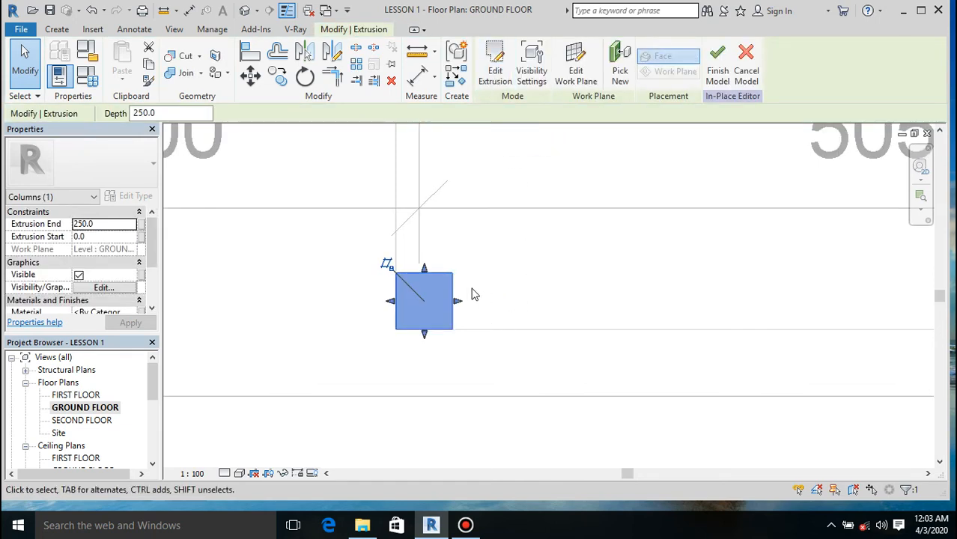
Set the column's extrusion end to 3500 mm and apply it.
scroll(460, 304, "down", 4)
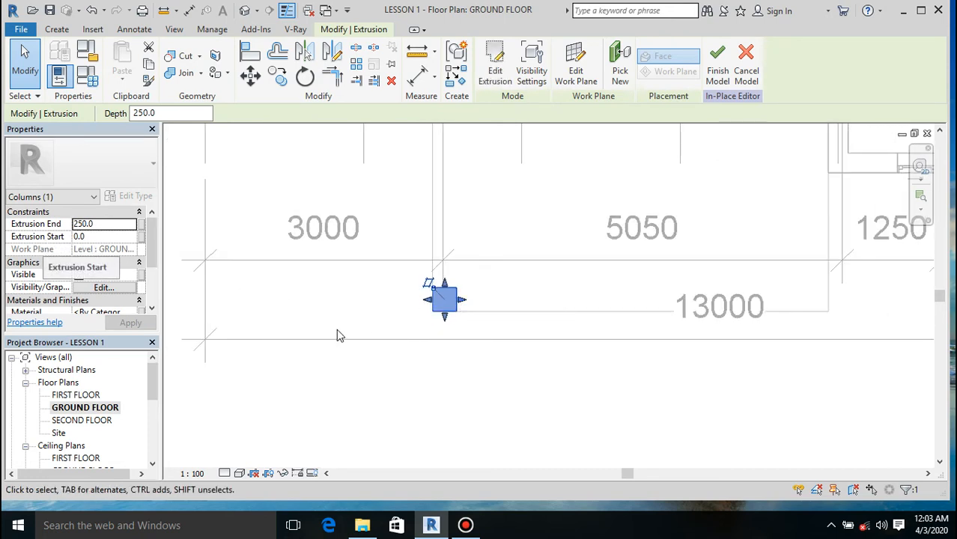
left_click(110, 224)
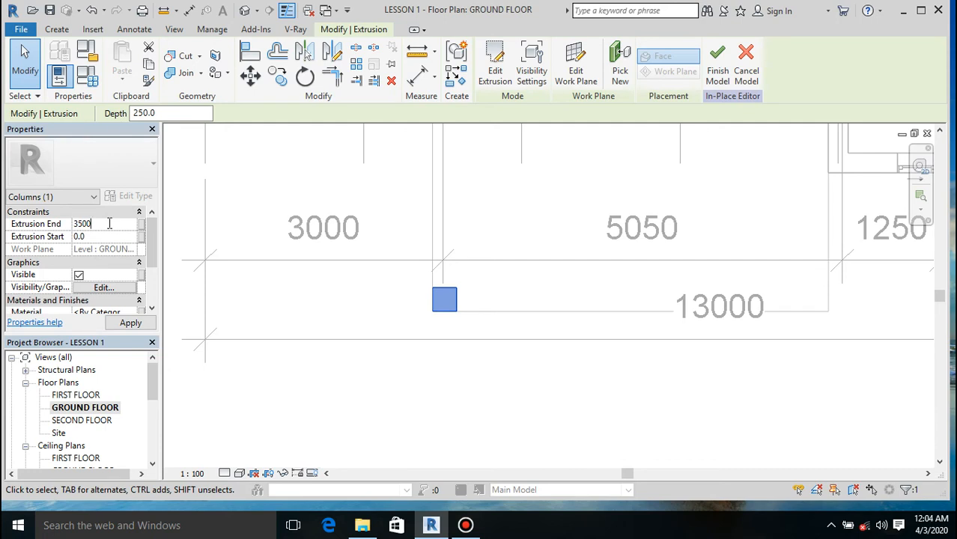
left_click(130, 323)
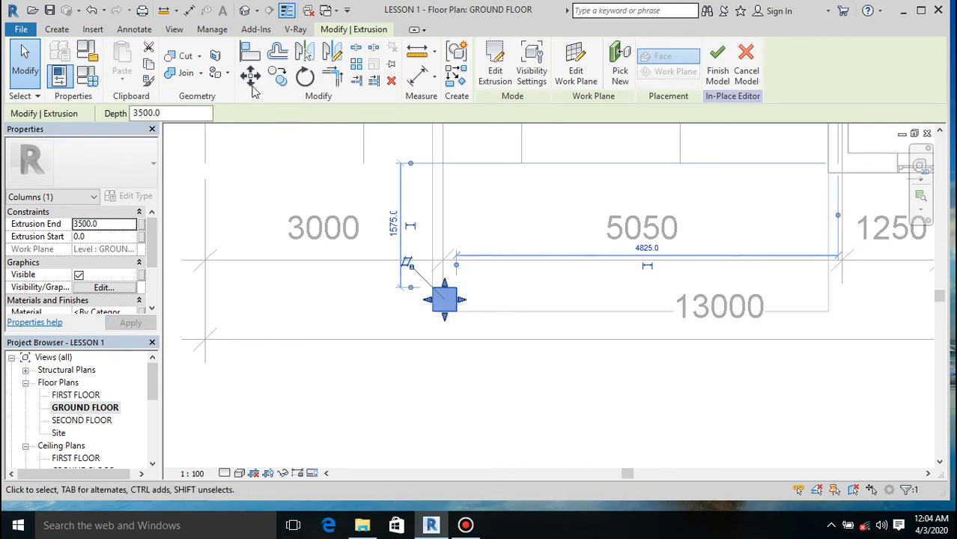
Copy the column from its lower-right corner horizontally to the porch slab's lower-right corner.
left_click(277, 81)
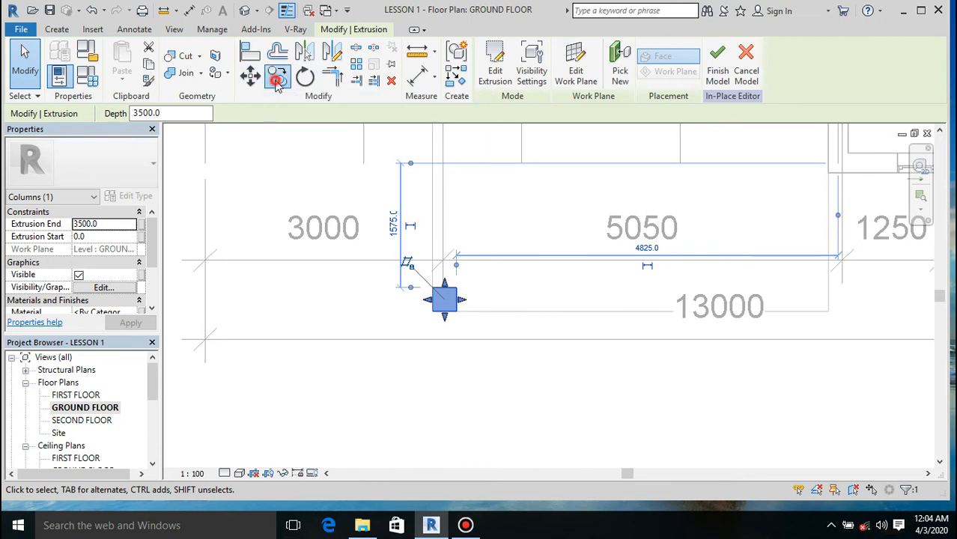
left_click(457, 313)
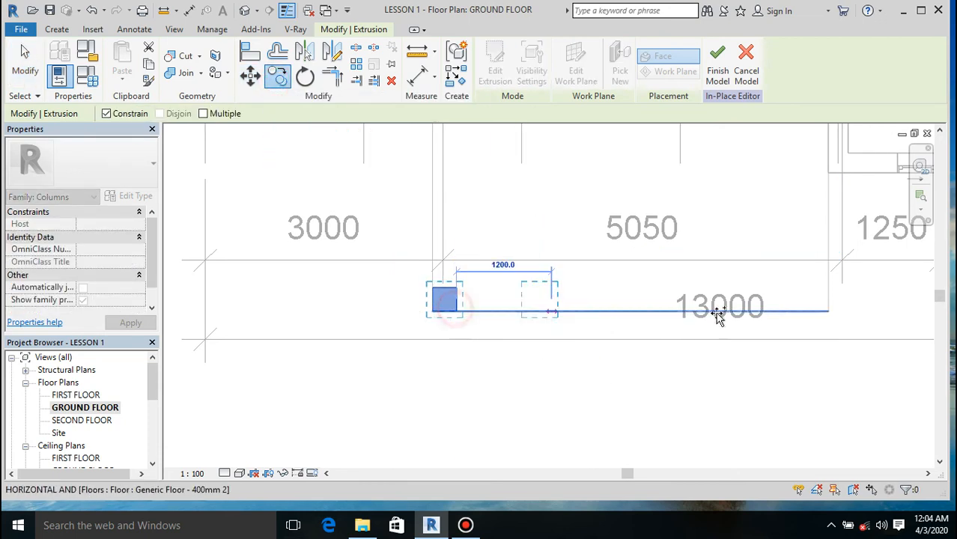
left_click(829, 313)
Inspect both porch columns in the default 3D view and finish the in-place model.
left_click(244, 10)
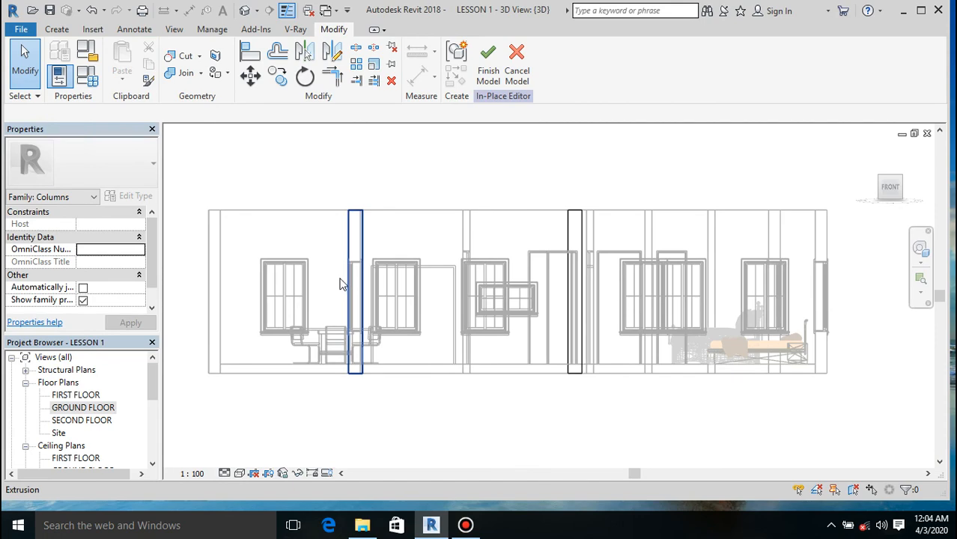
left_click_drag(886, 191, 845, 270)
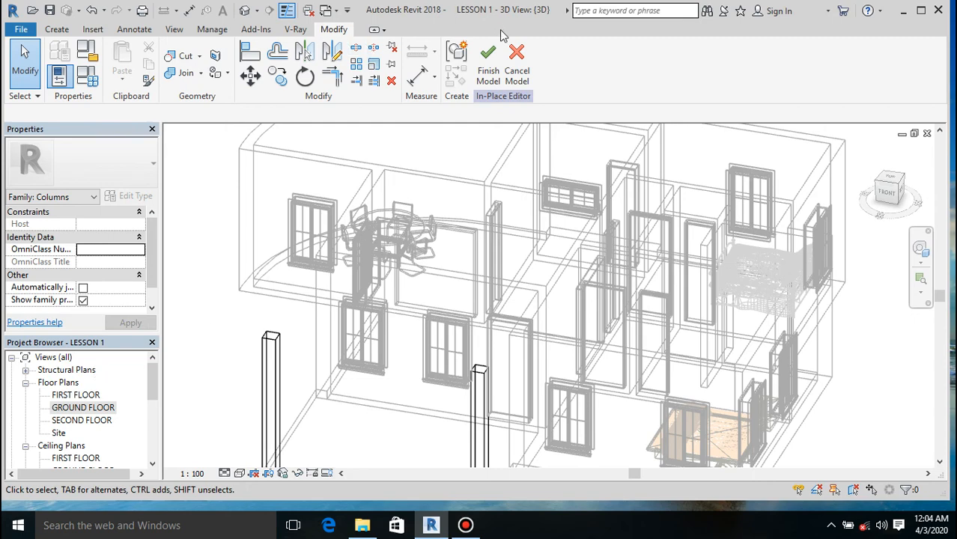
left_click(487, 58)
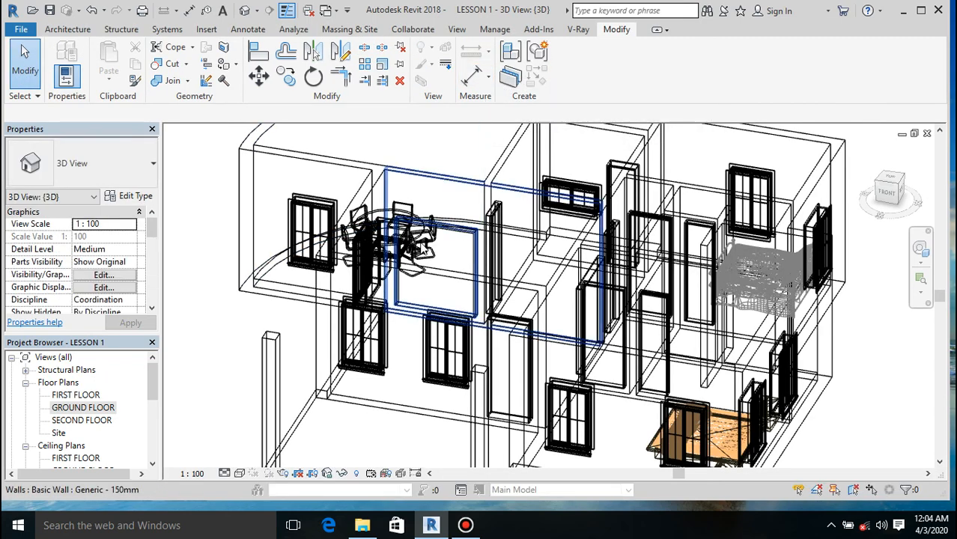
Set the 3D view's visual style to Hidden Line and inspect the porch columns from the front and left.
left_click(239, 473)
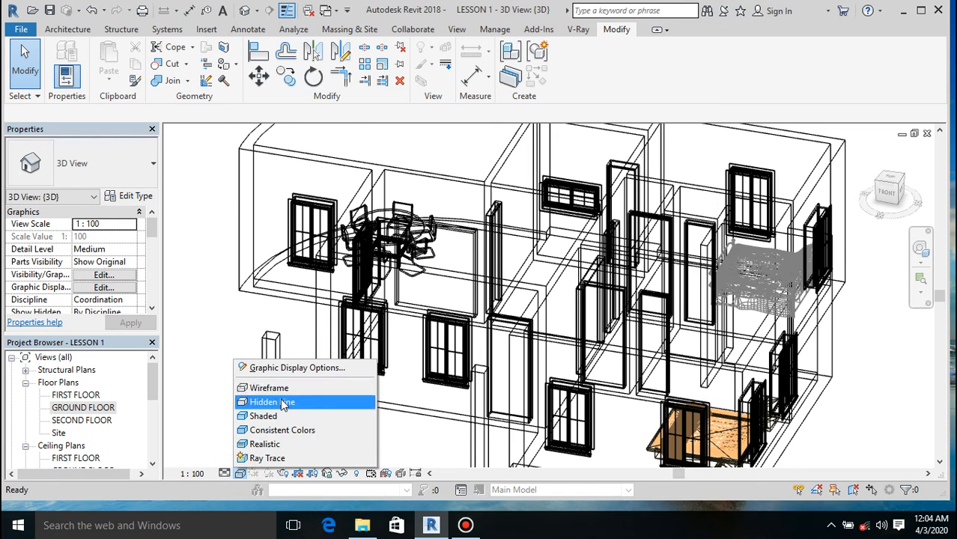
left_click(282, 403)
scroll(510, 295, "down", 5)
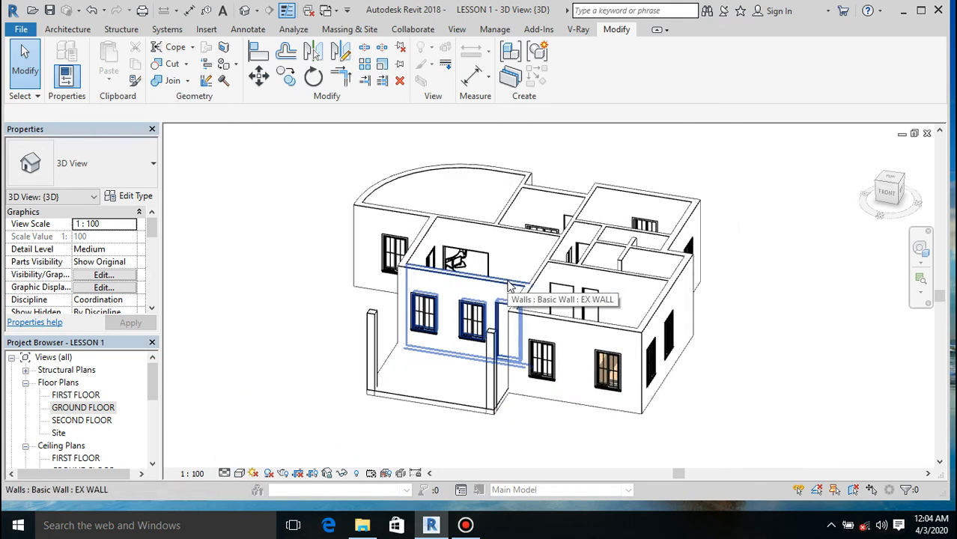
left_click(887, 193)
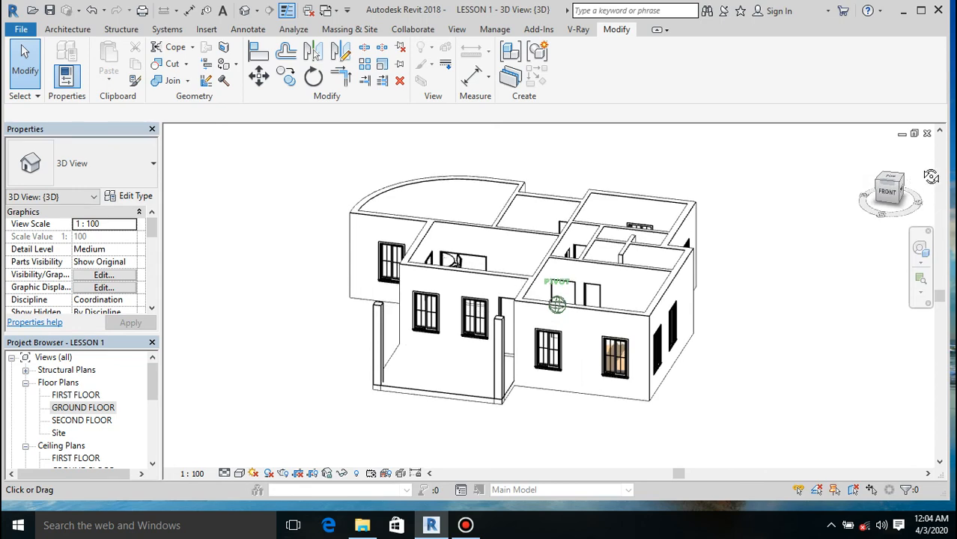
left_click_drag(864, 180, 884, 197)
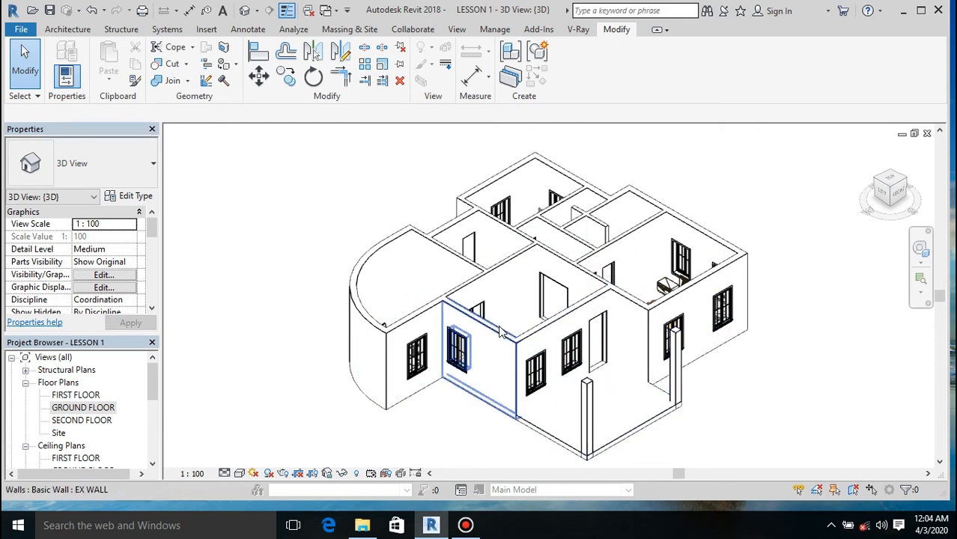
Go back to the GROUND FLOOR plan and examine the porch columns' placement within the whole house plan.
double_click(82, 407)
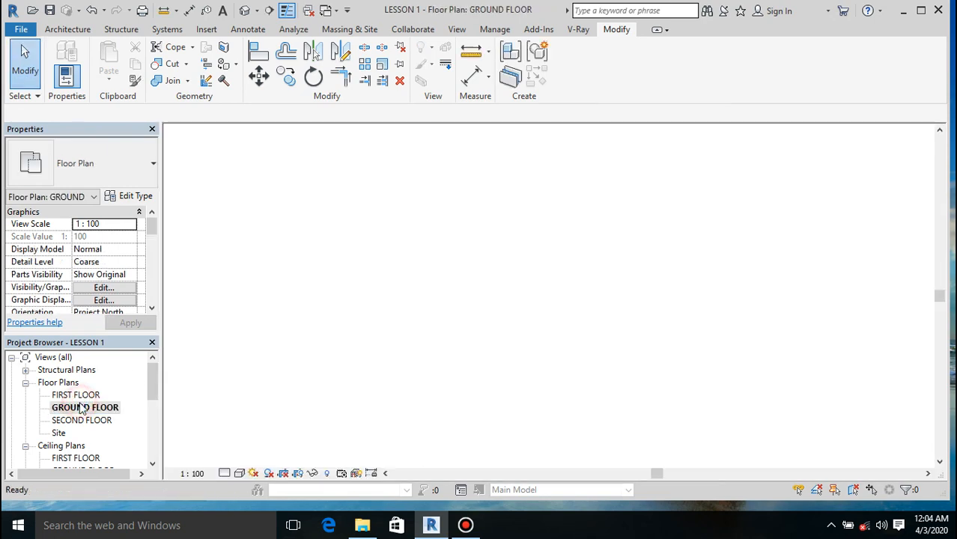
scroll(463, 358, "down", 5)
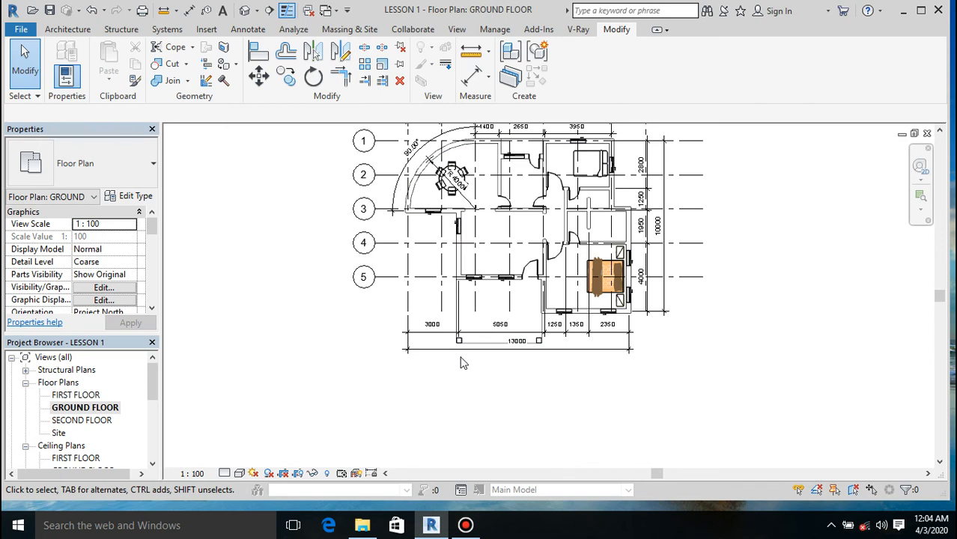
key("Tab")
left_click(620, 303)
scroll(485, 380, "down", 3)
scroll(544, 246, "up", 1)
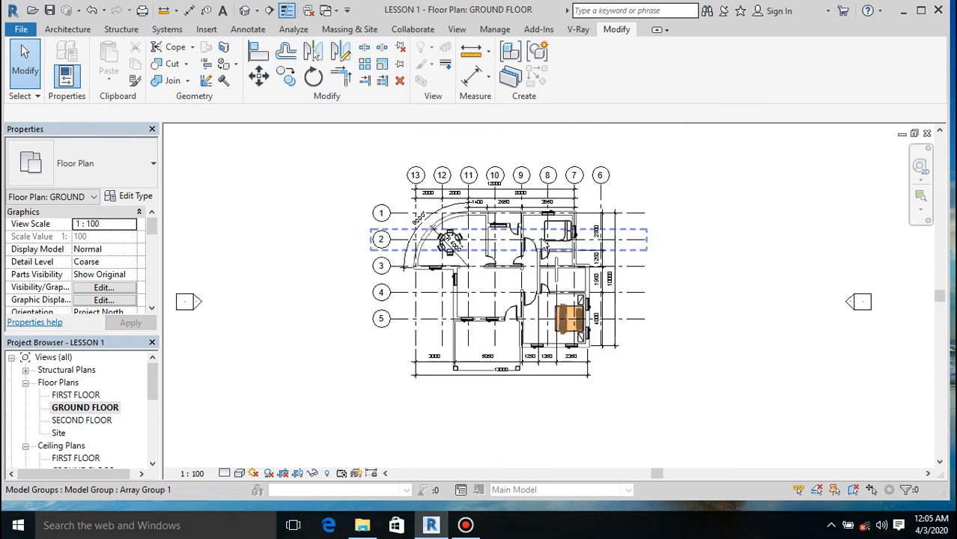
scroll(544, 245, "up", 2)
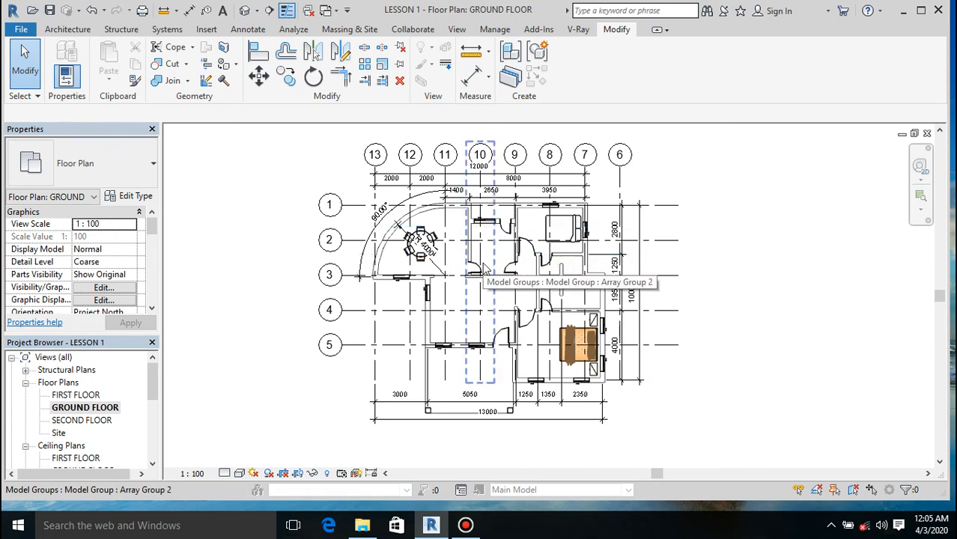